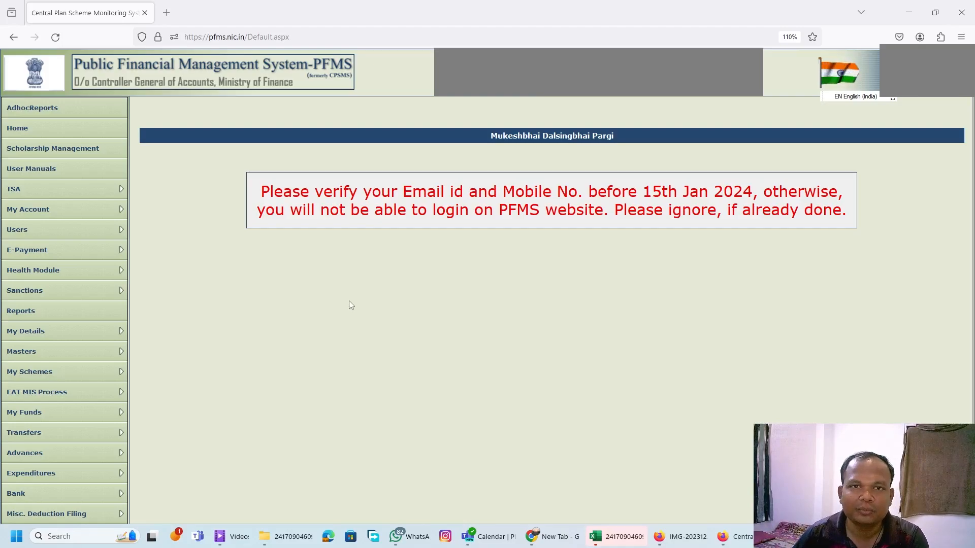
Open the Masters page for Bulk Customization using Excel.
scroll(325, 299, down, 2)
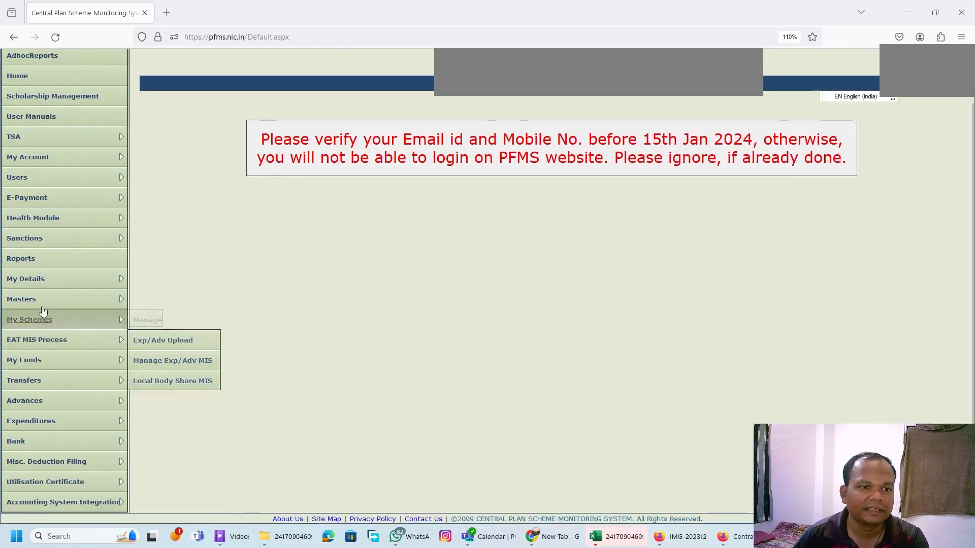
mouse_move(46, 306)
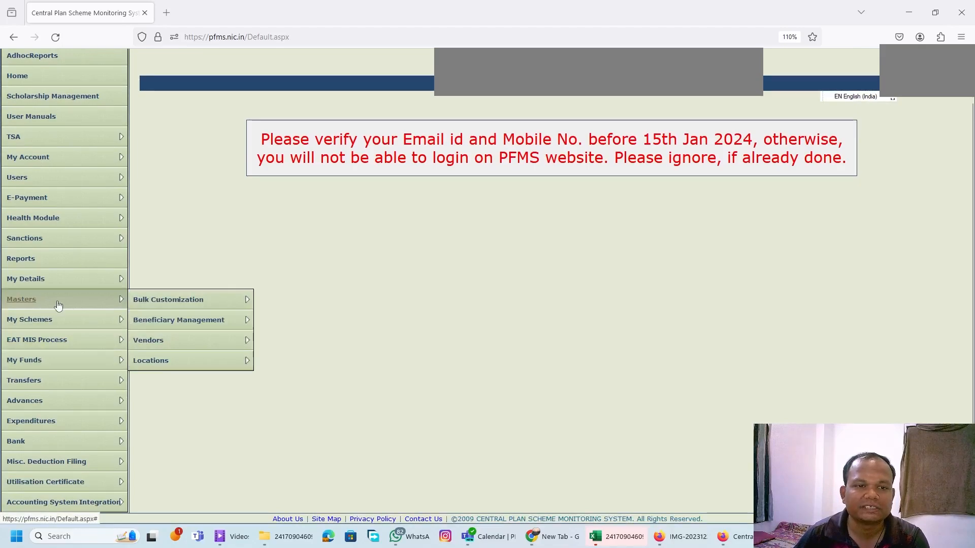
mouse_move(170, 300)
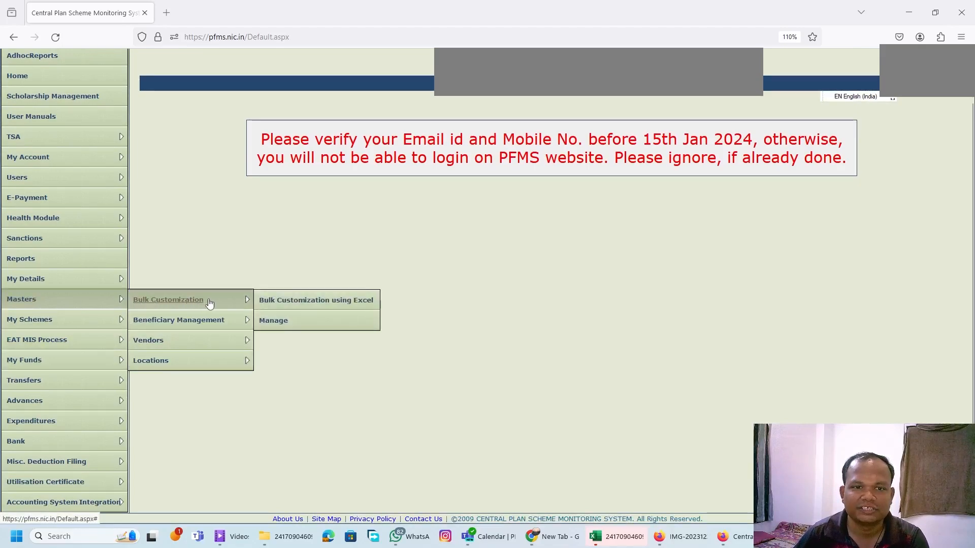
click(306, 304)
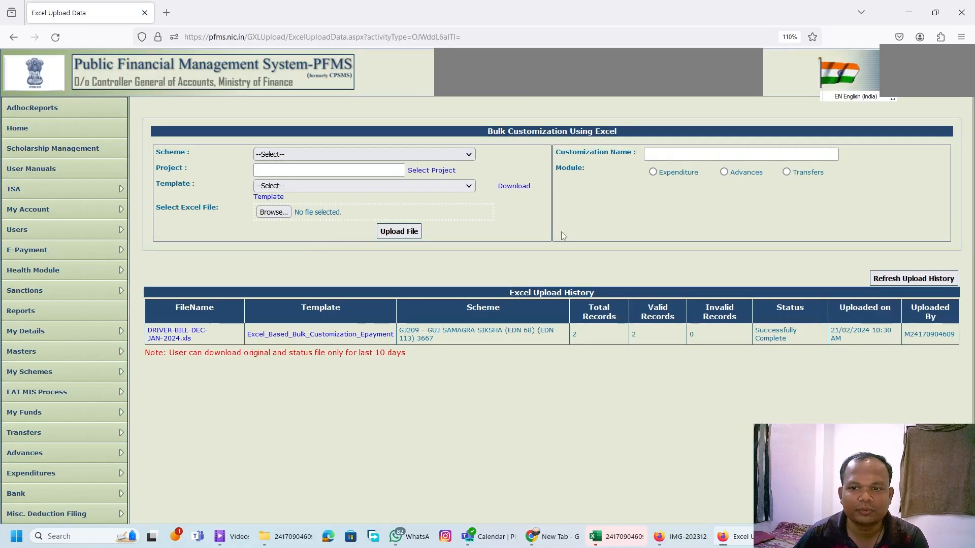
Select scheme GJ209 - GUJ SAMAGRA SIKSHA (EDN 68) (EDN 113) 3667 and template Excel_Based_Bulk_Customization_Epayment.
click(448, 157)
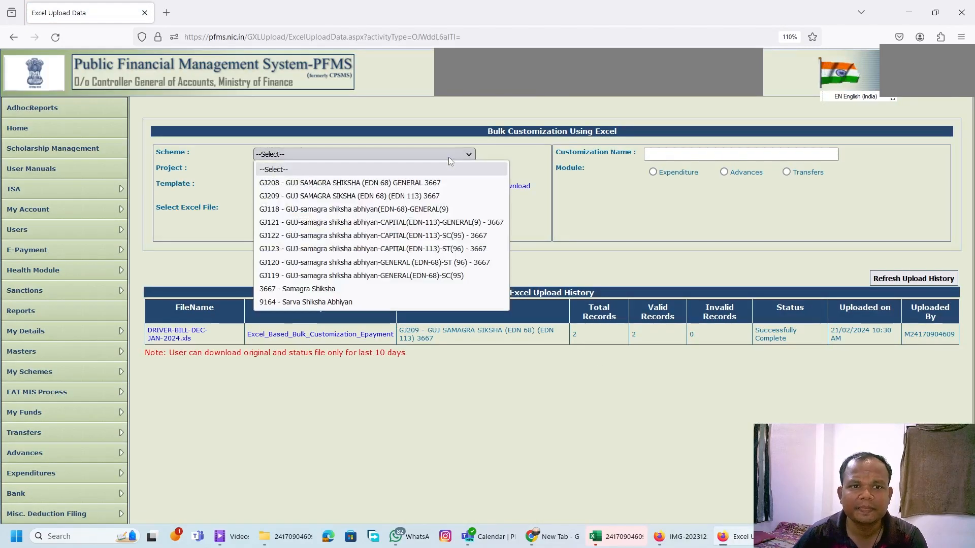
click(432, 199)
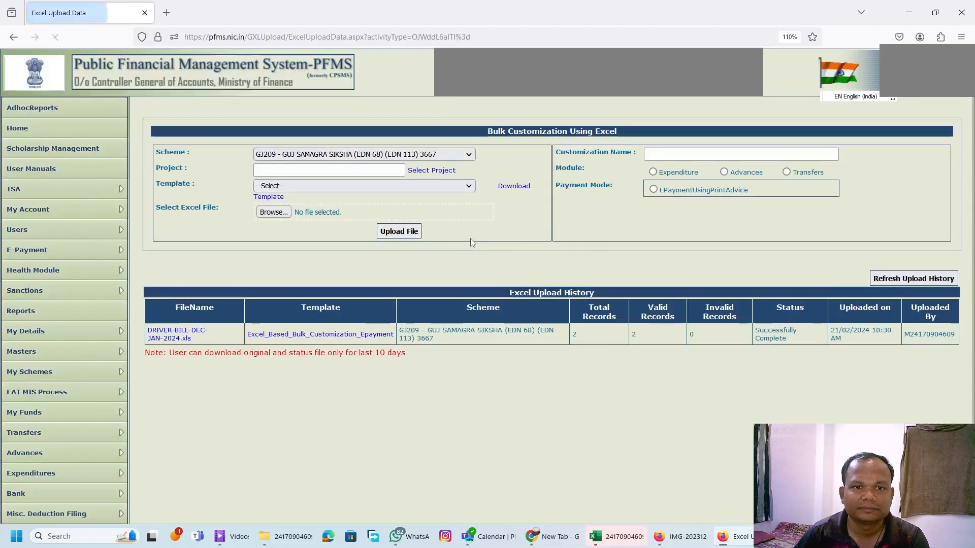
click(439, 186)
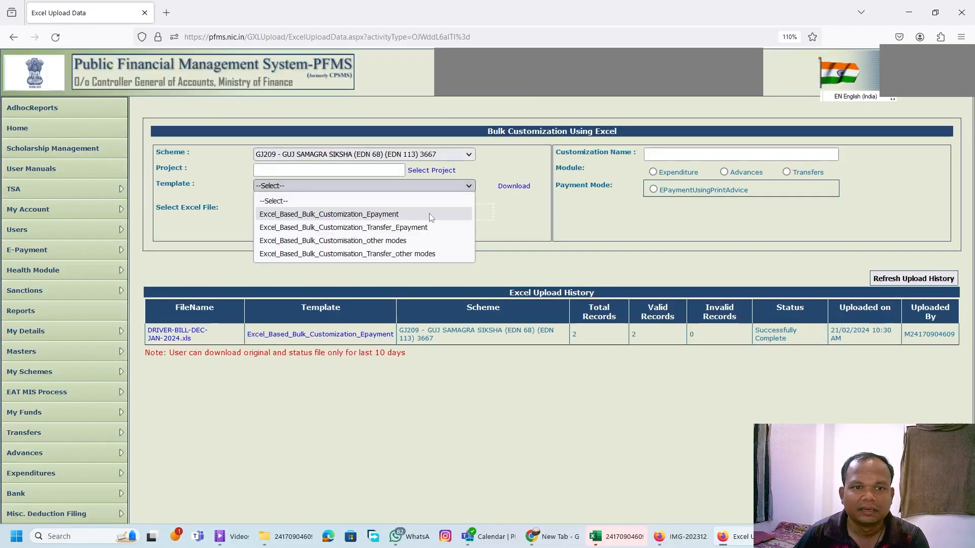
click(428, 214)
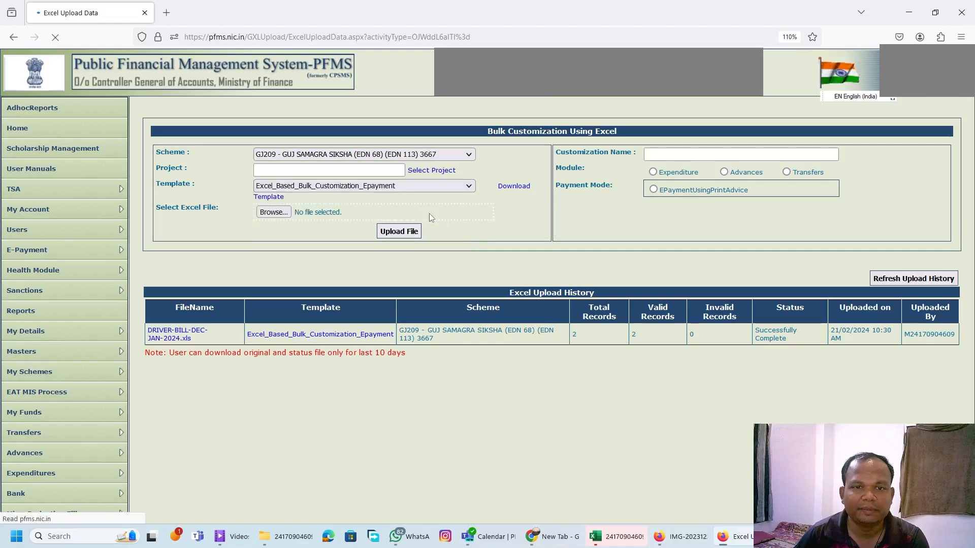
Download the selected Epayment template and open the downloaded file in Excel.
click(514, 186)
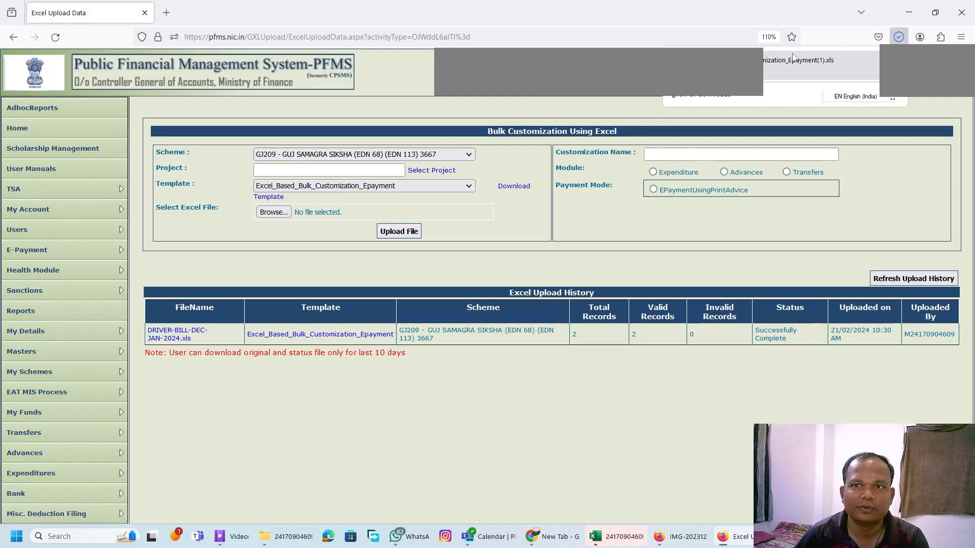
click(786, 65)
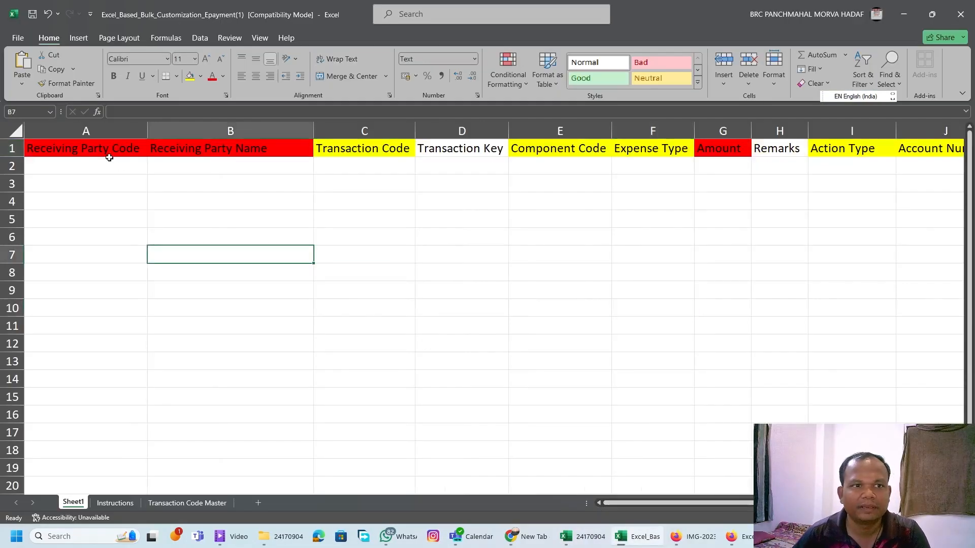
click(109, 155)
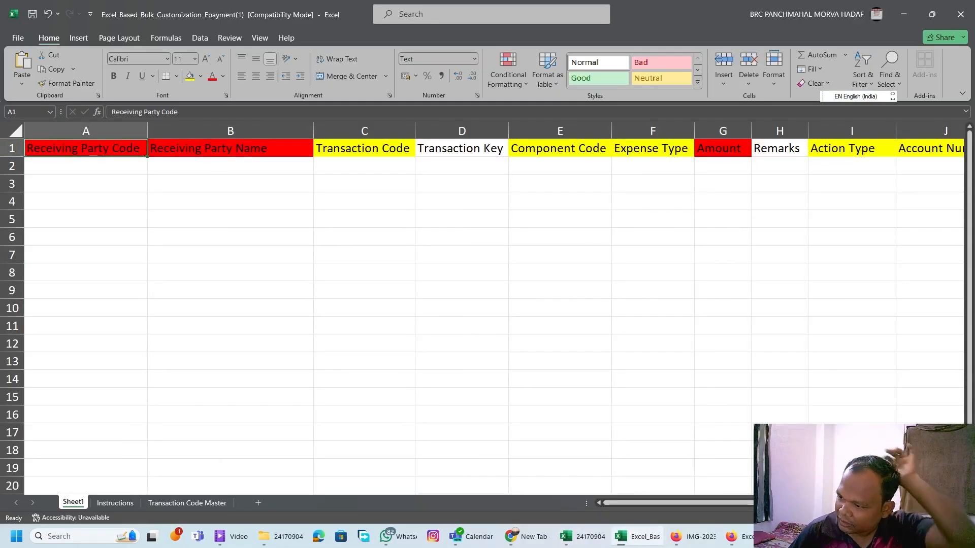
Open the existing DRIVER workbook as the data source alongside the blank Epayment template.
key(alt+Tab)
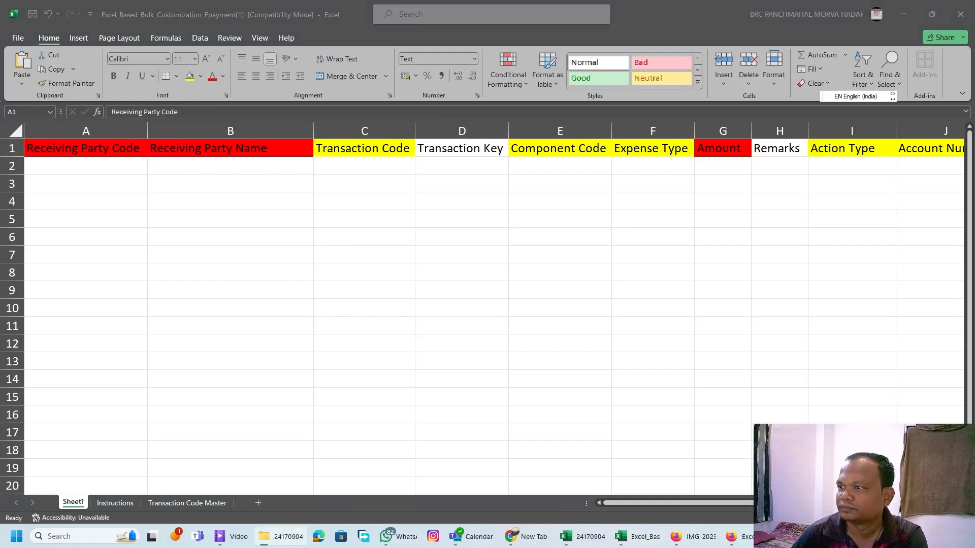
key(alt+Tab)
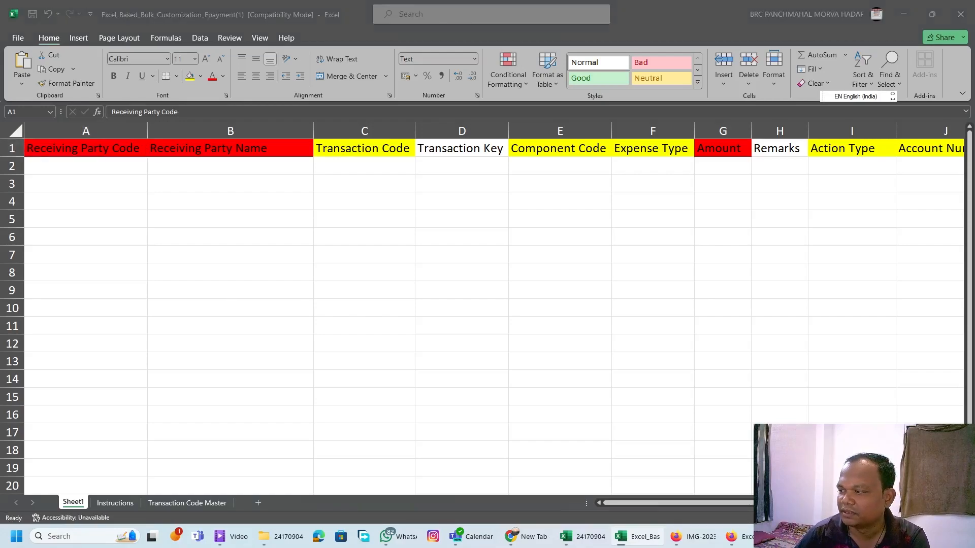
drag(314, 8, 974, 49)
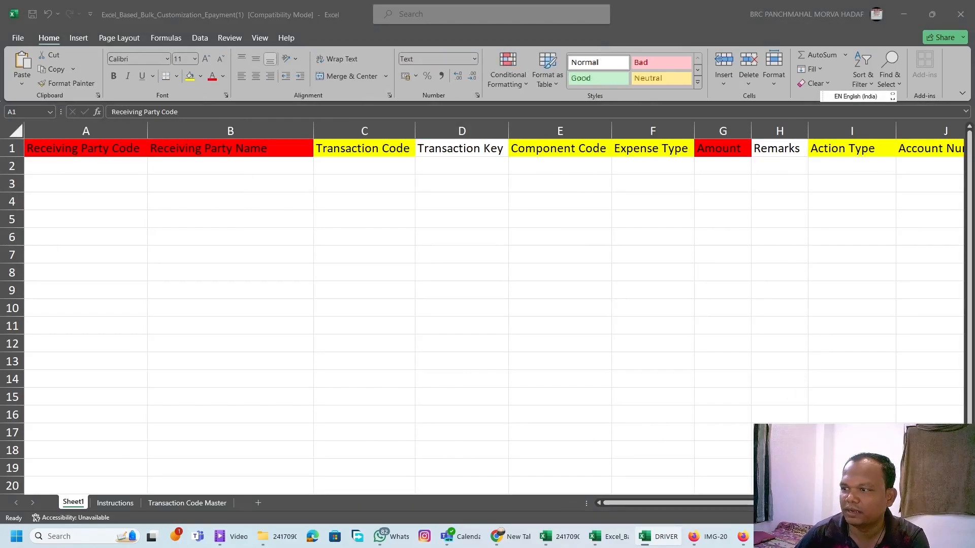
click(81, 156)
click(86, 162)
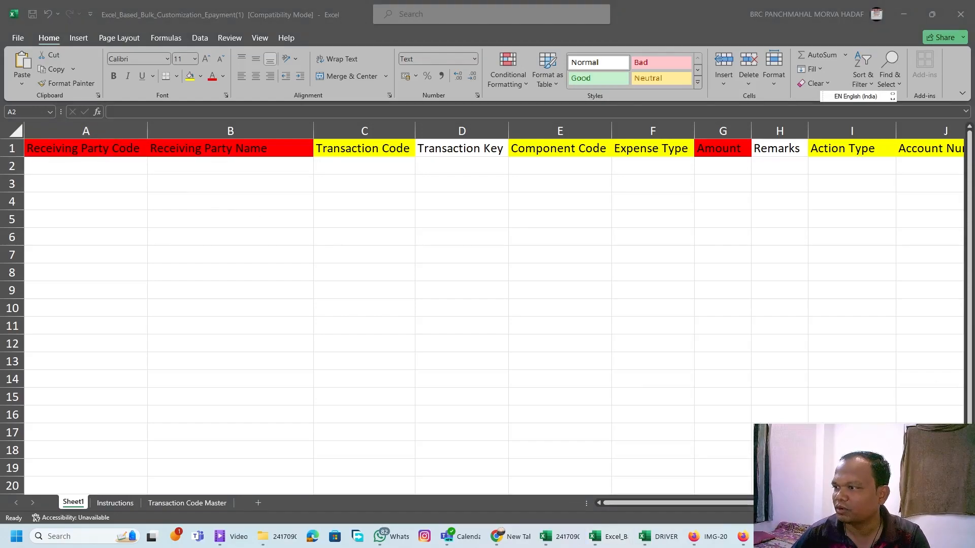
click(334, 263)
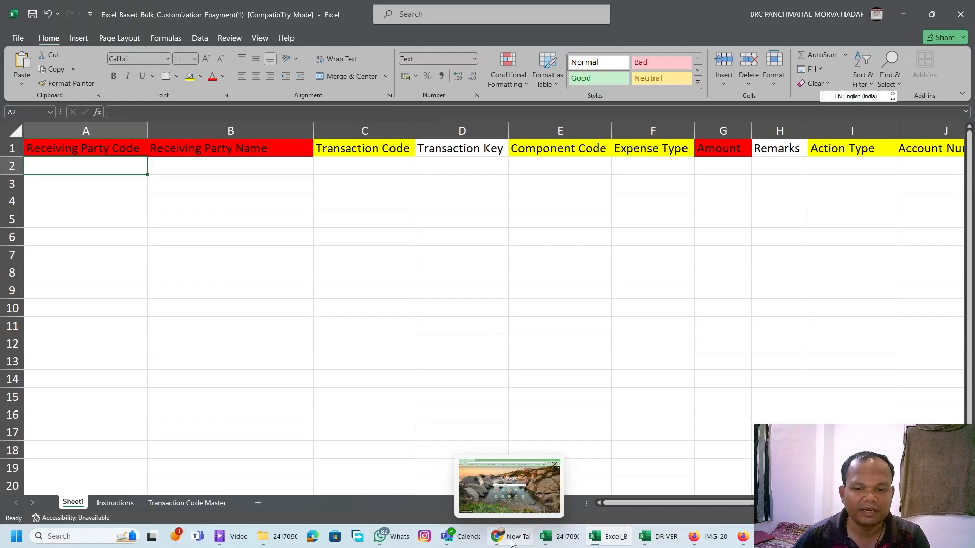
Switch to the PFMS site, open the Manage page for vendors, and examine the vendors' Unique Code column.
click(759, 536)
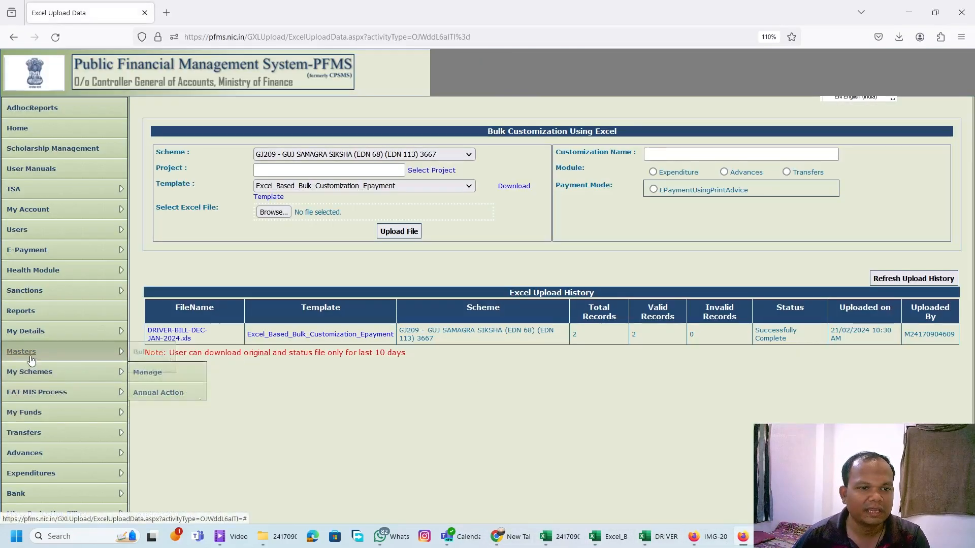
mouse_move(31, 359)
mouse_move(152, 392)
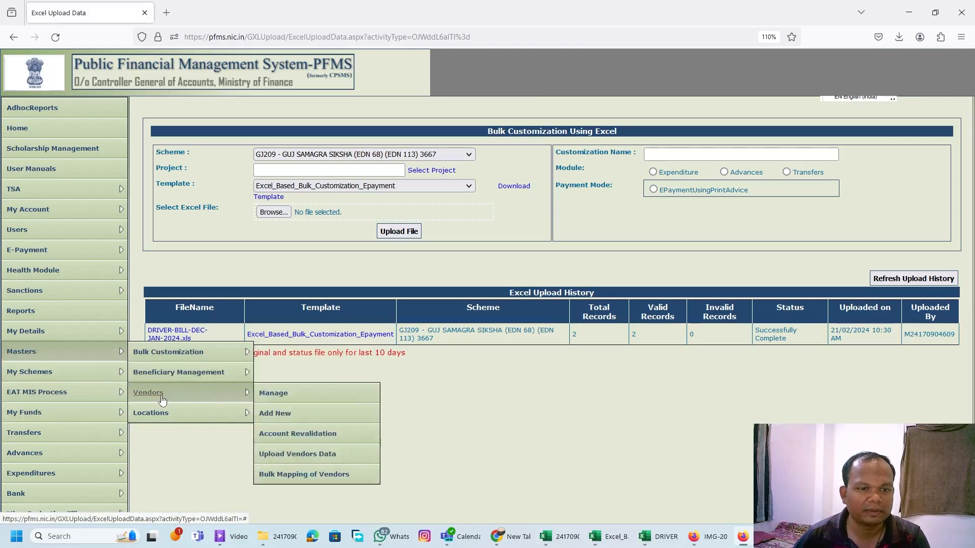
click(262, 394)
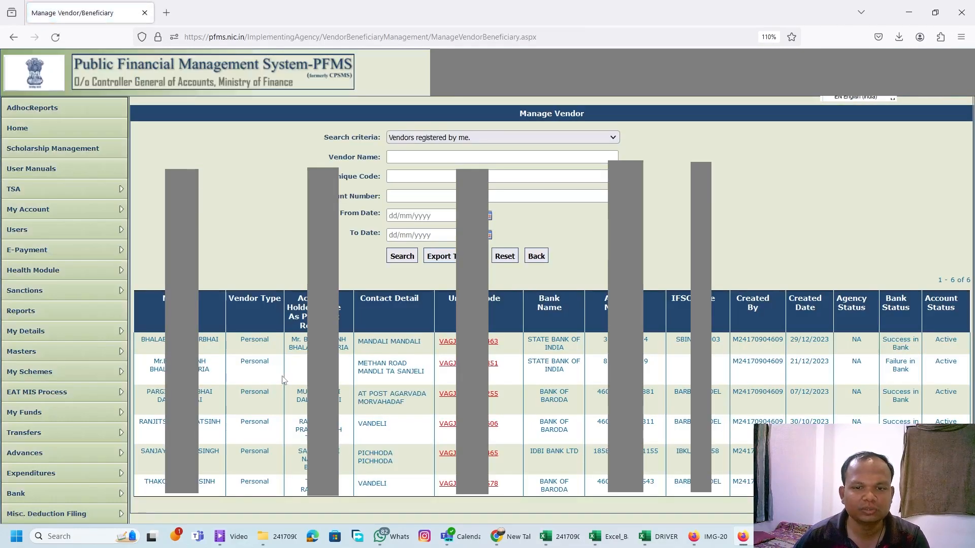
scroll(284, 381, down, 2)
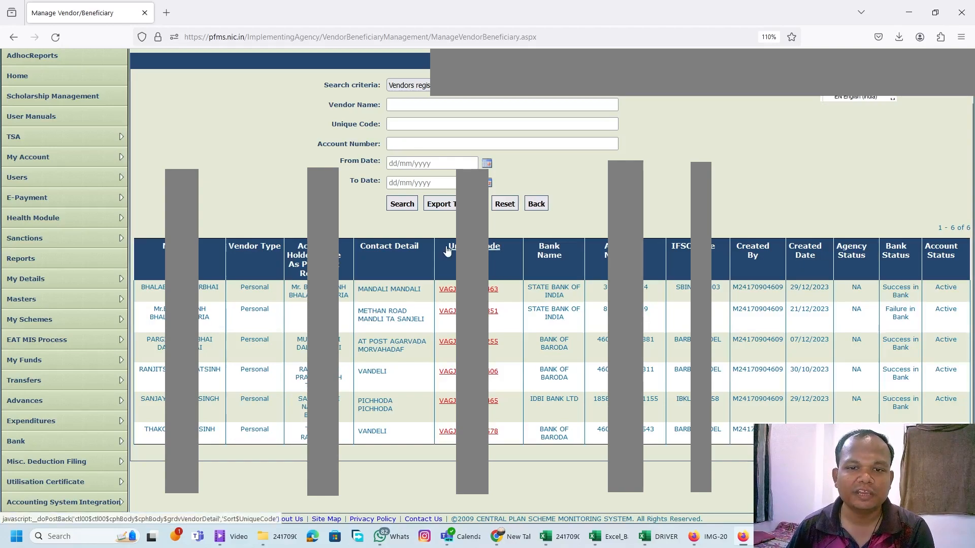
mouse_move(447, 250)
mouse_down()
mouse_move(523, 250)
mouse_move(429, 251)
mouse_up()
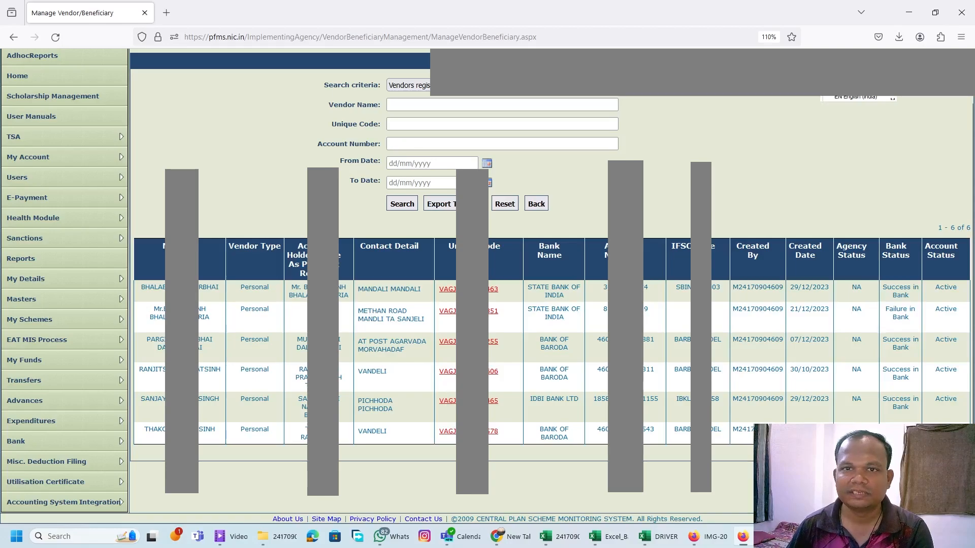
Copy the two receiving party codes from the DRIVER workbook into cells A2:A3 of the Excel template.
click(904, 16)
click(356, 300)
click(114, 187)
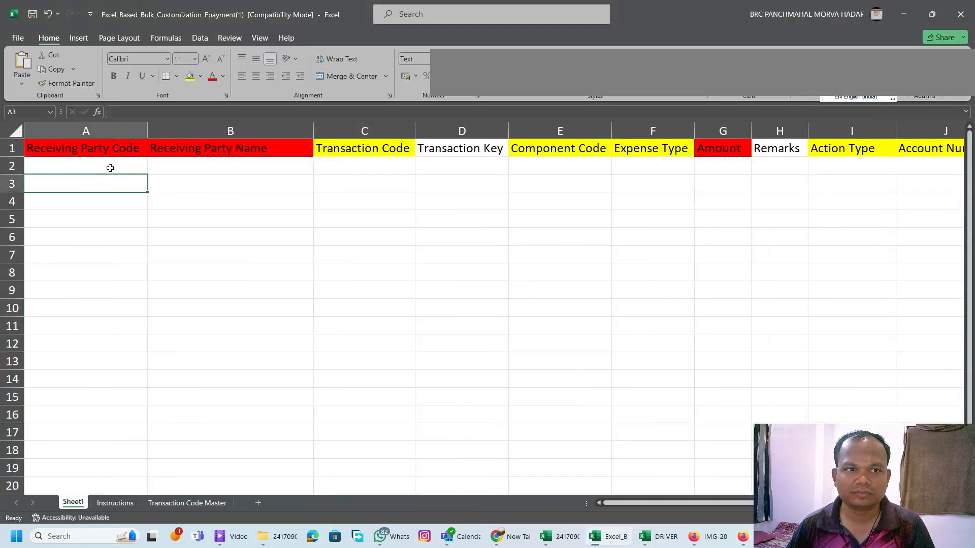
click(111, 168)
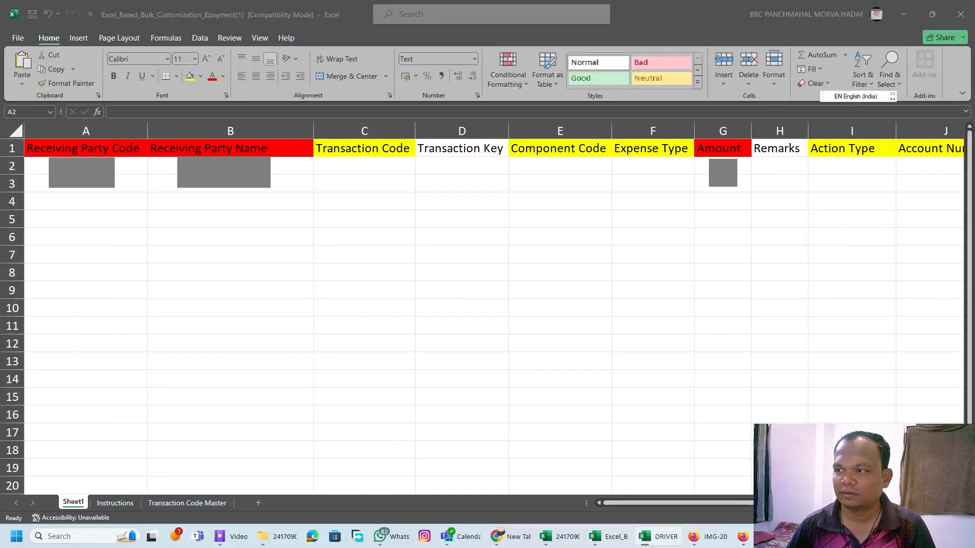
key(ctrl+c)
drag(133, 163, 137, 181)
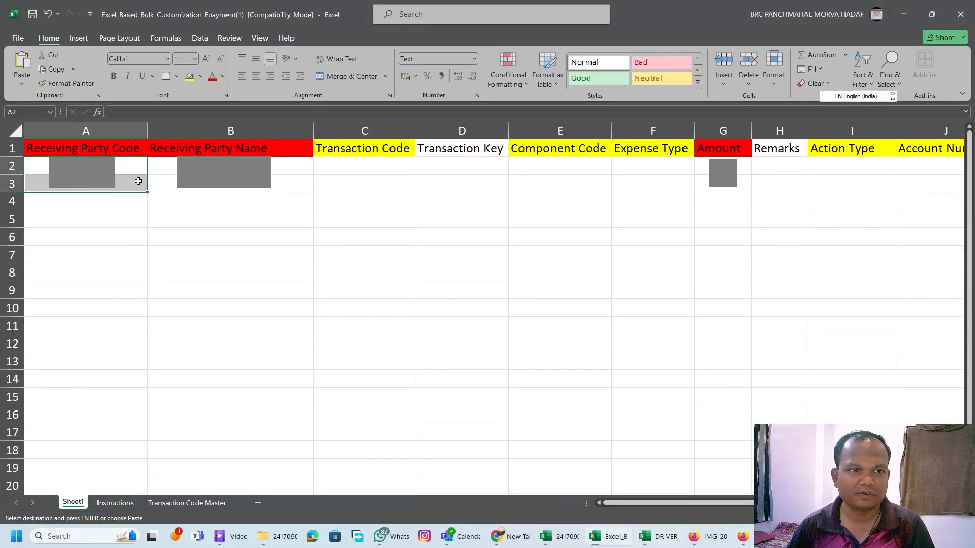
key(ctrl+v)
click(202, 284)
Switch to the PFMS vendor list and examine the account holder names as per bank records.
click(224, 189)
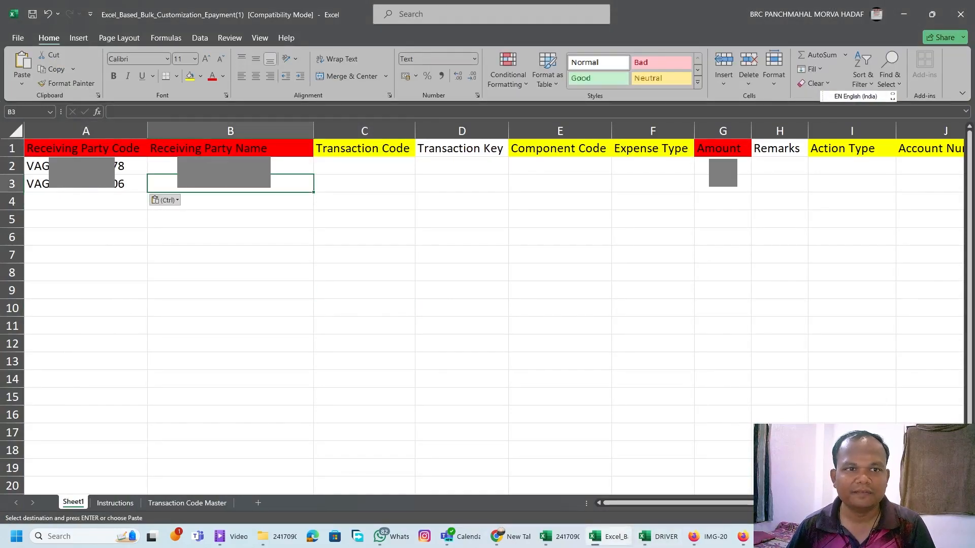
click(226, 169)
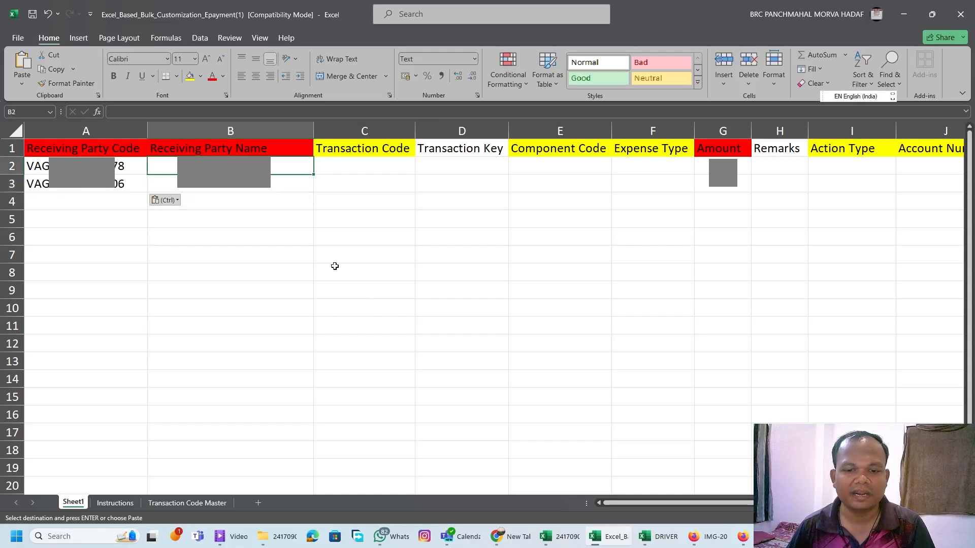
click(744, 537)
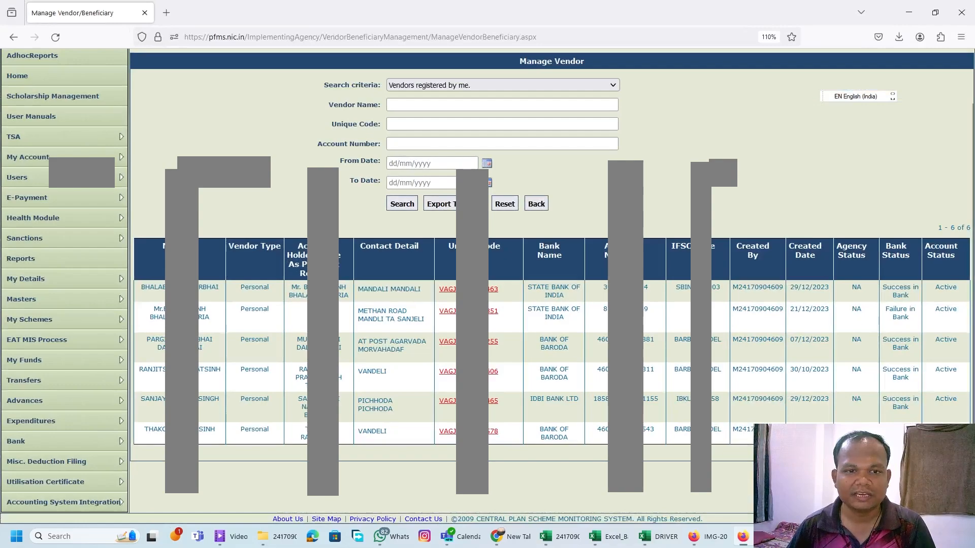
drag(270, 311, 298, 288)
click(322, 325)
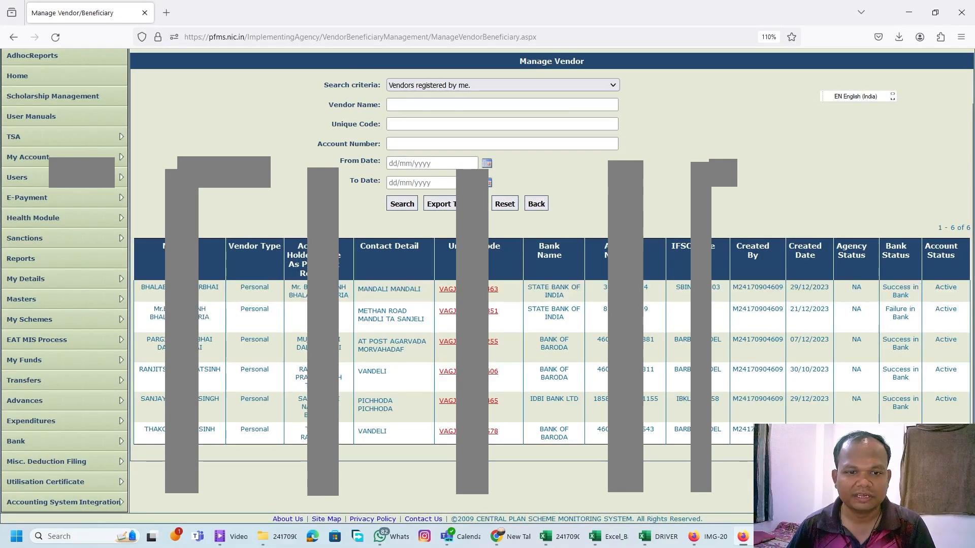
drag(298, 340, 343, 386)
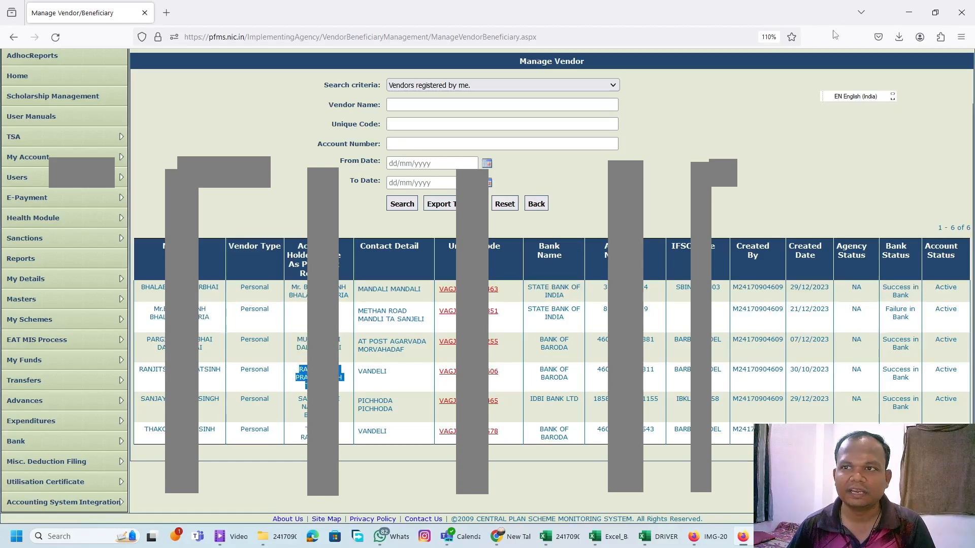
click(909, 12)
Copy the two receiving party names from the DRIVER workbook into B2:B3 of the Excel template and autofit column B.
click(418, 266)
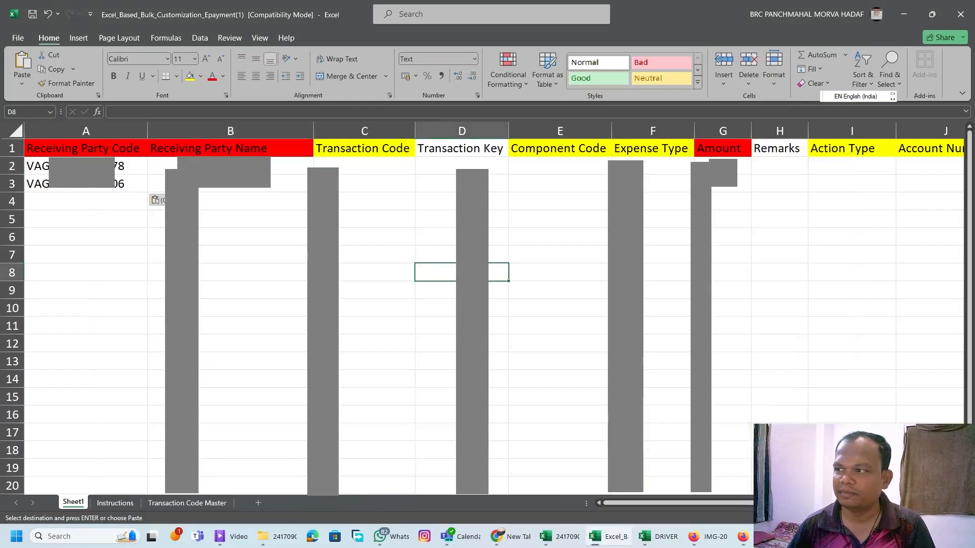
click(658, 537)
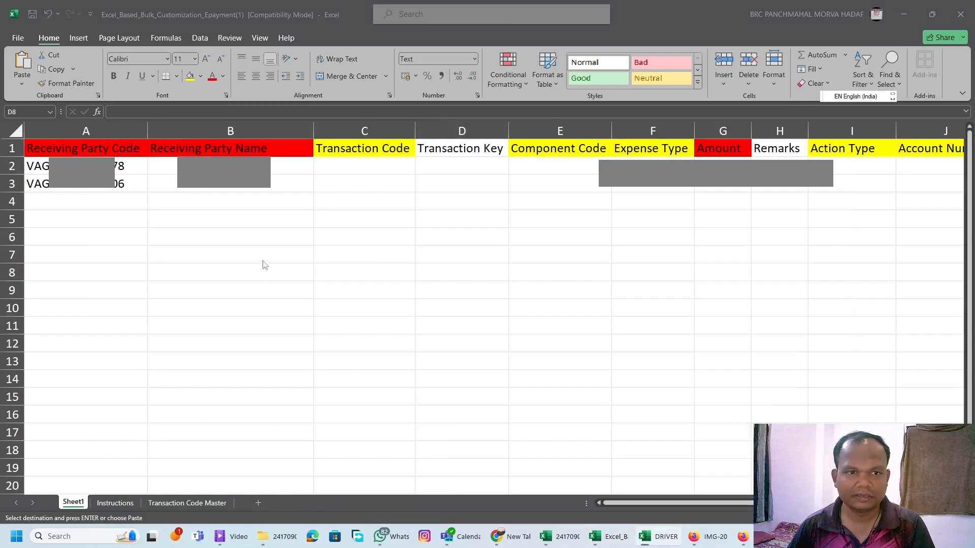
key(alt+Tab)
click(286, 167)
key(ctrl+v)
click(274, 221)
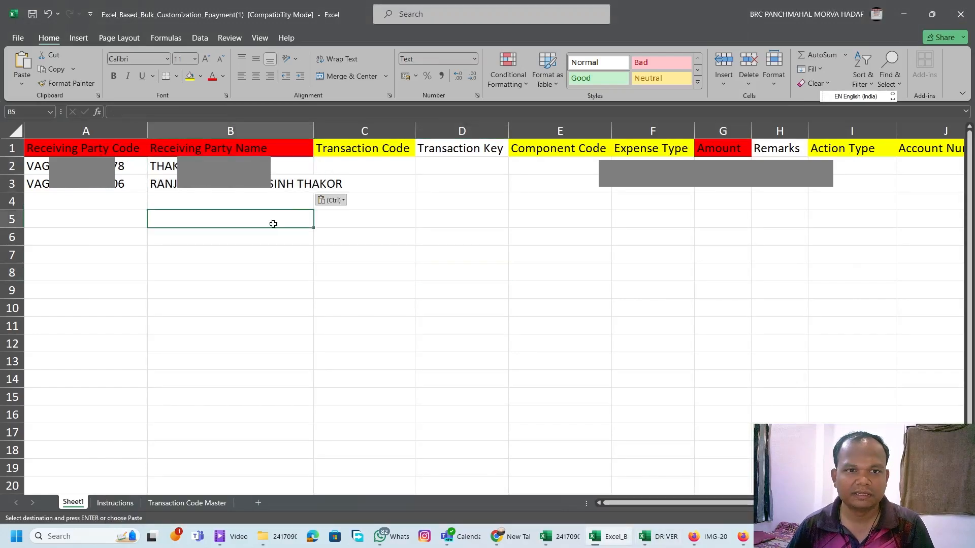
double_click(313, 131)
Enter the transaction code GP in cell C2.
click(375, 169)
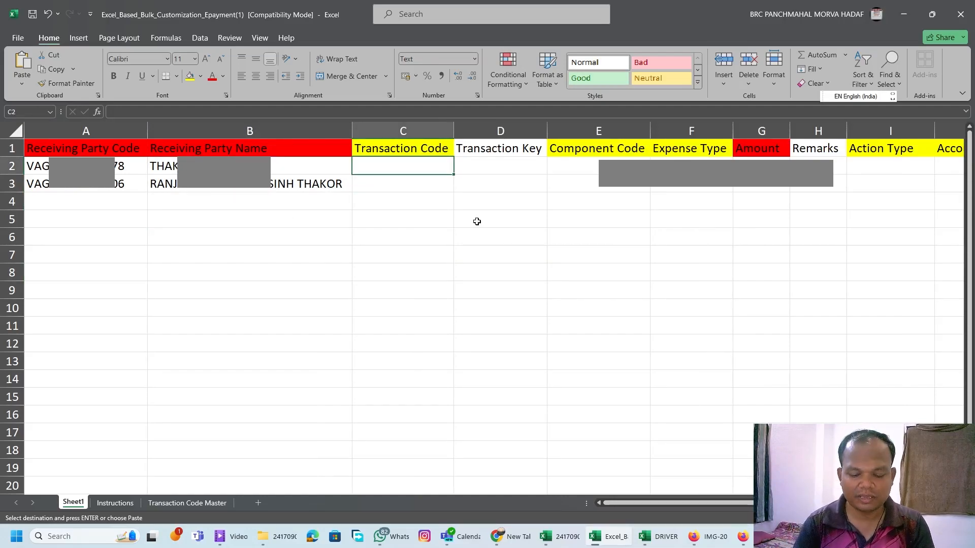
text(gp)
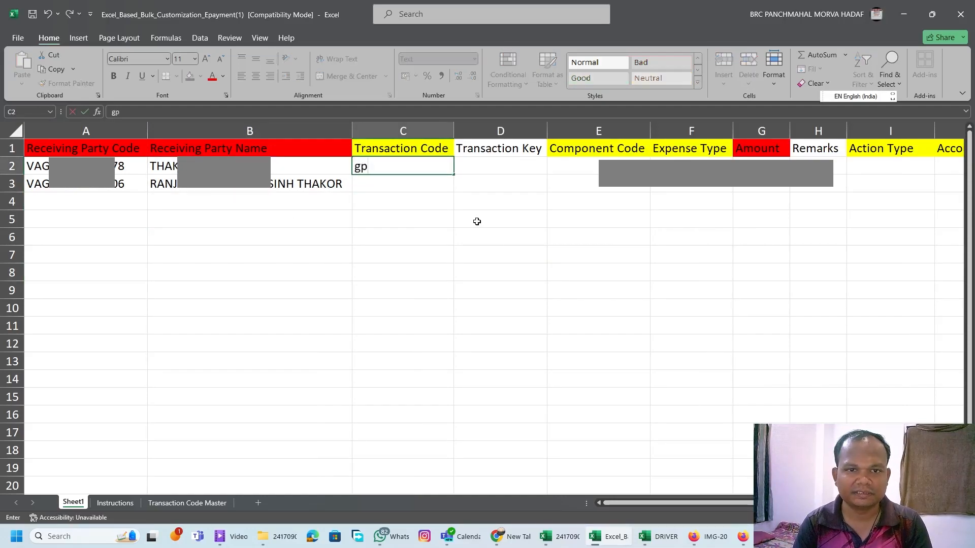
key(BackSpace)
key(BackSpace)
text(GP)
key(Return)
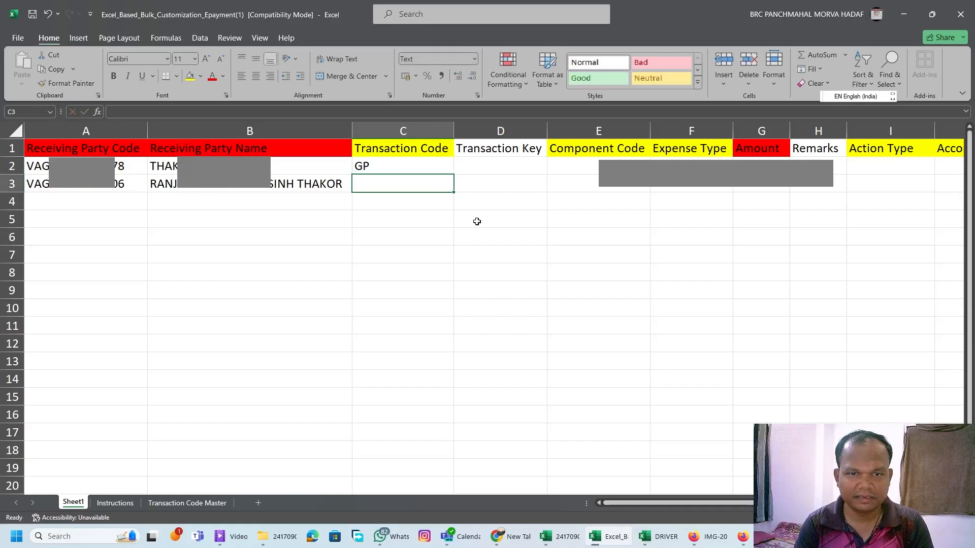
Enter the transaction code GP in cell C3 for the second receiving party.
text(GP)
key(Return)
key(Up)
key(Up)
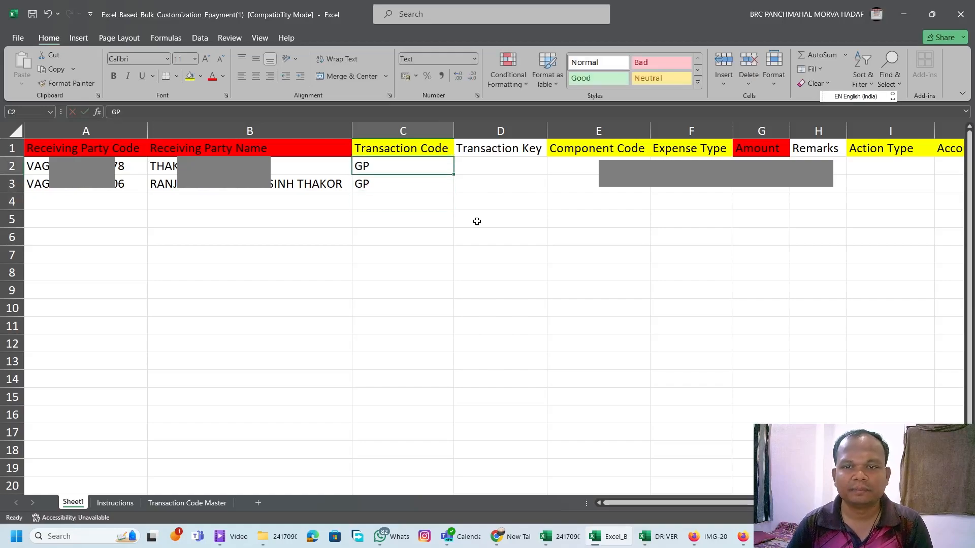
Review the template's column headings and row 2 cells from Receiving Party Code through Remarks.
key(Right)
key(Left)
key(Left)
key(Left)
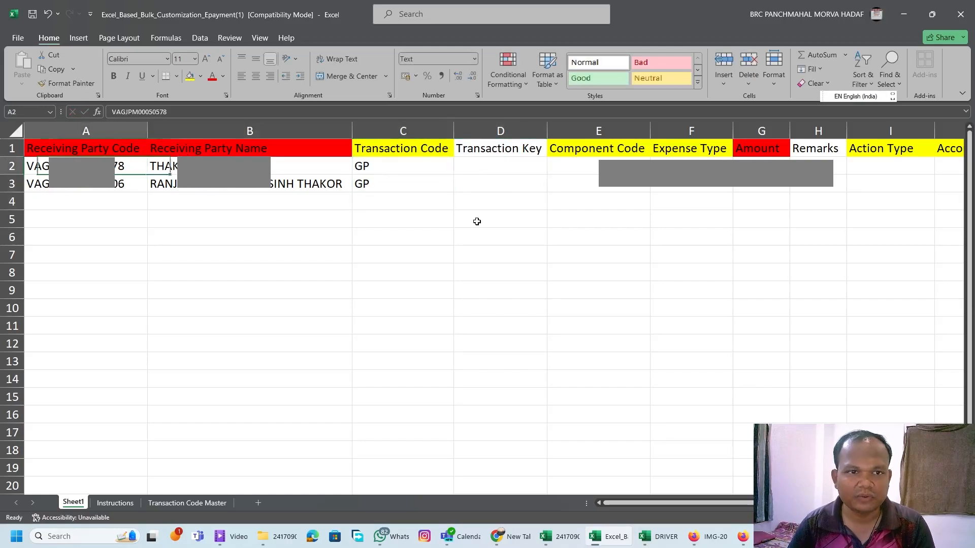
key(Up)
key(Right)
key(Down)
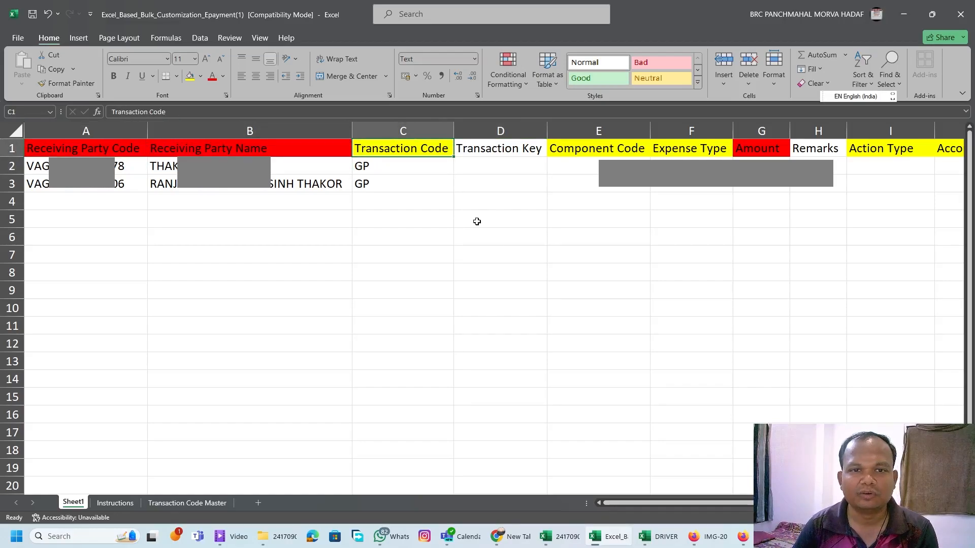
key(Down)
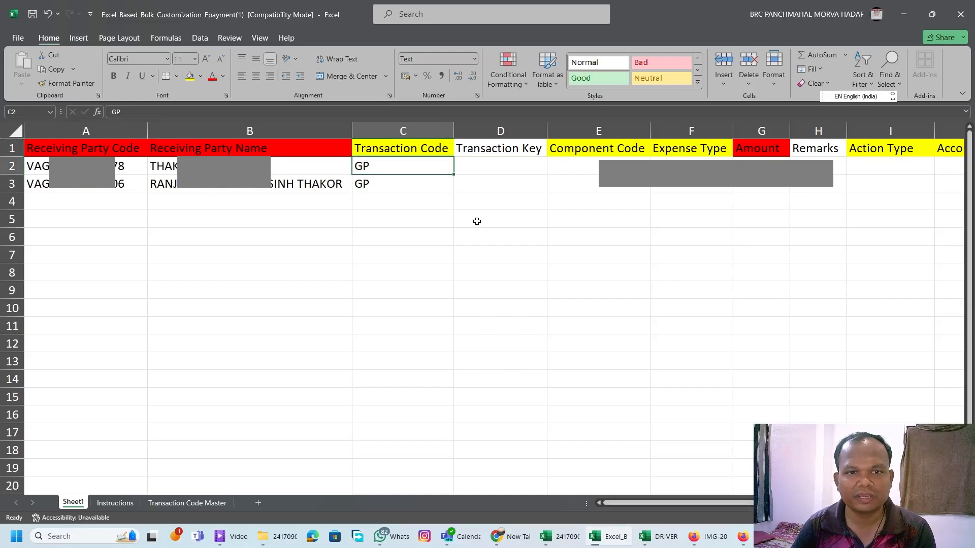
key(Right)
key(Right)
key(Right)
key(Right)
key(Right)
key(Right)
key(Right)
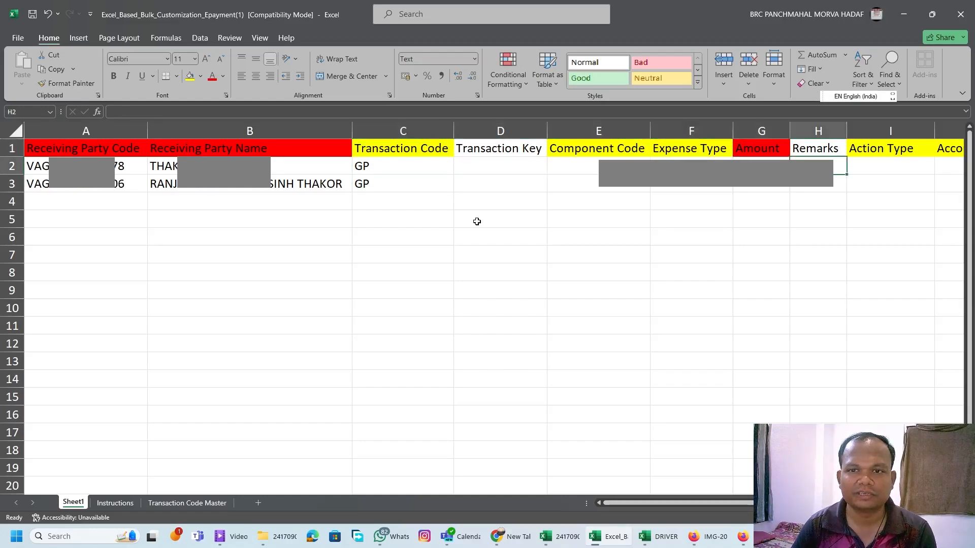
Enter the component code F.01.18 in cell E2 and clear it again.
key(Left)
key(Left)
key(Left)
key(Left)
key(Left)
key(Up)
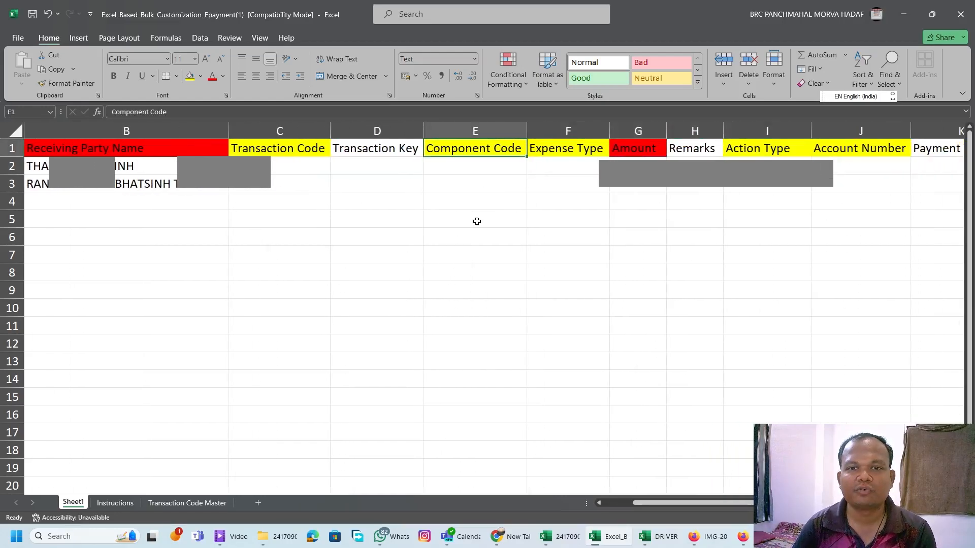
key(Down)
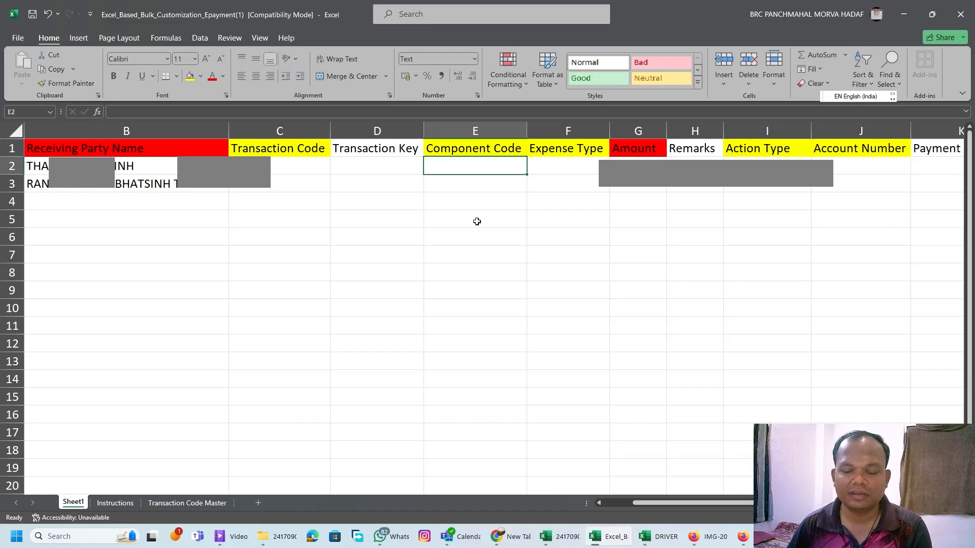
text(F.01.18)
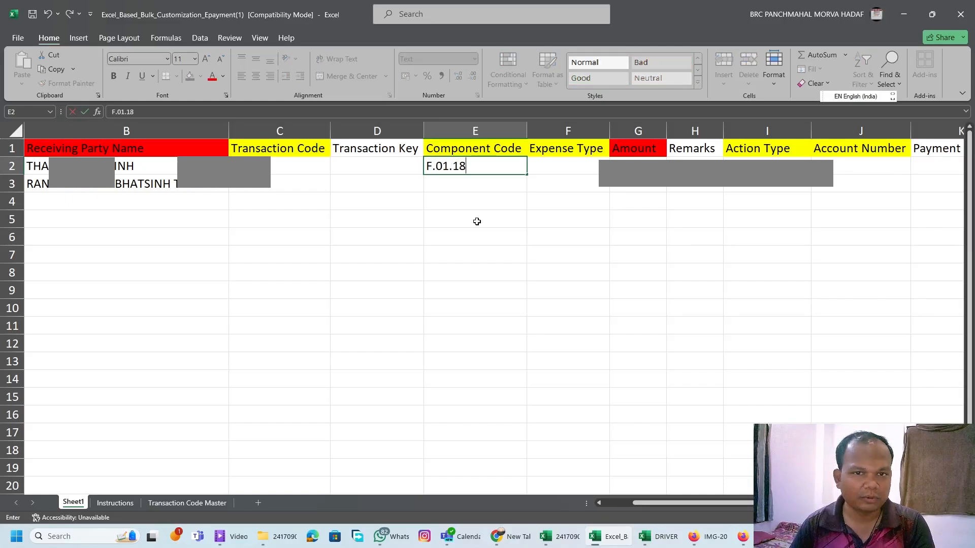
key(Return)
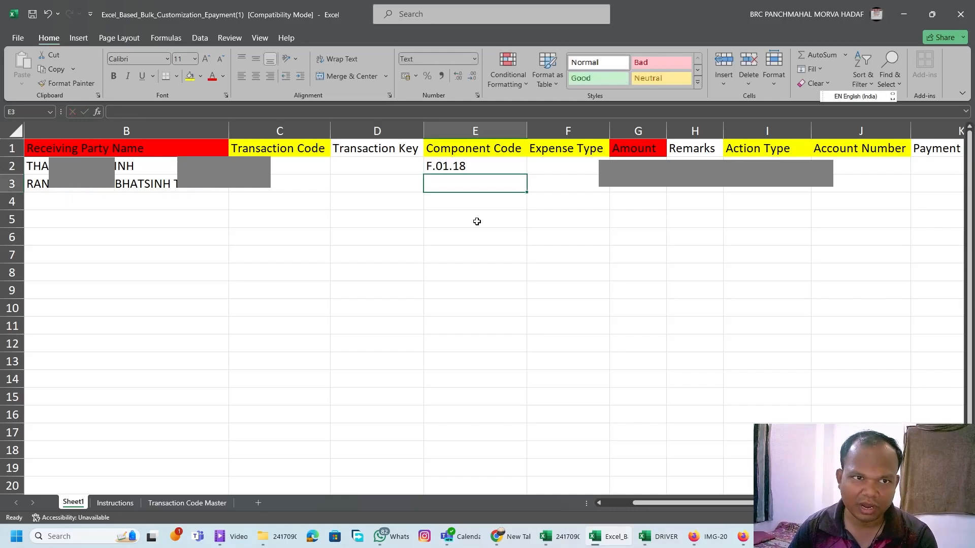
key(Up)
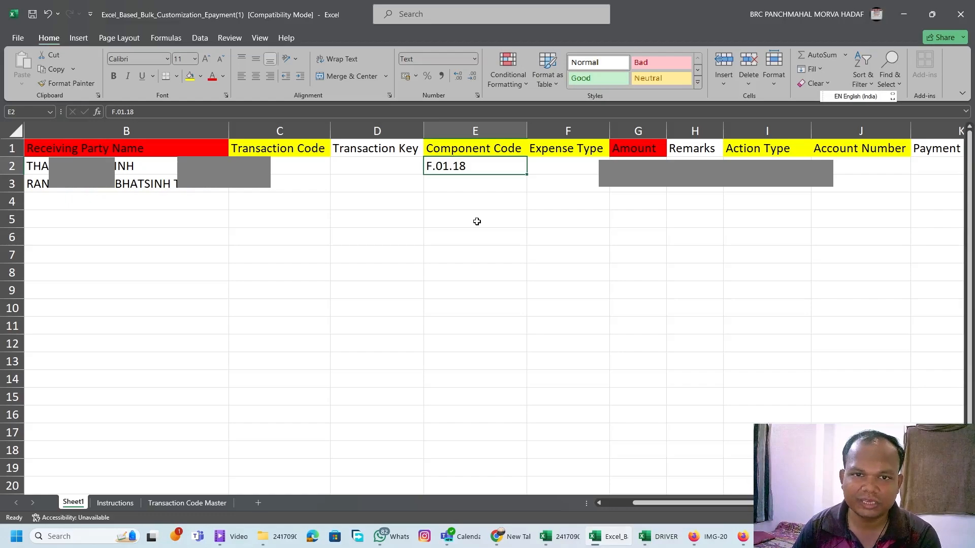
key(Delete)
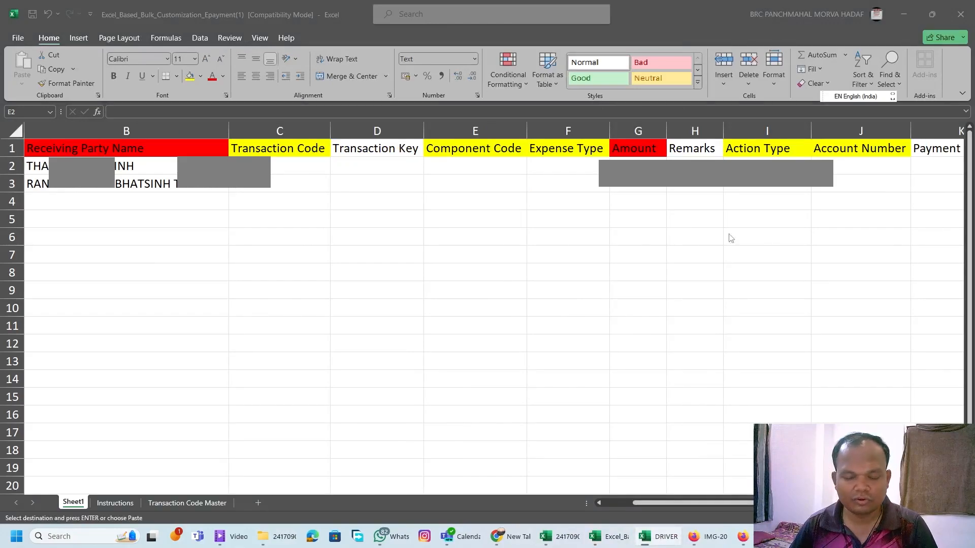
Paste the component code F.01.04.01 from the DRIVER workbook into cells E2:E3 of the template.
click(479, 172)
drag(496, 167, 508, 186)
key(ctrl+v)
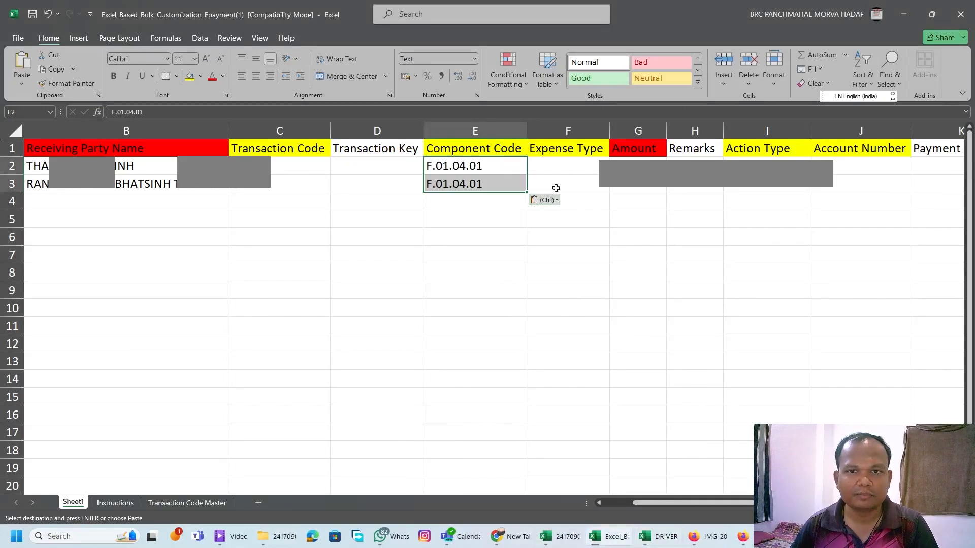
Enter the expense type R for both receiving parties in cells F2:F3.
click(556, 171)
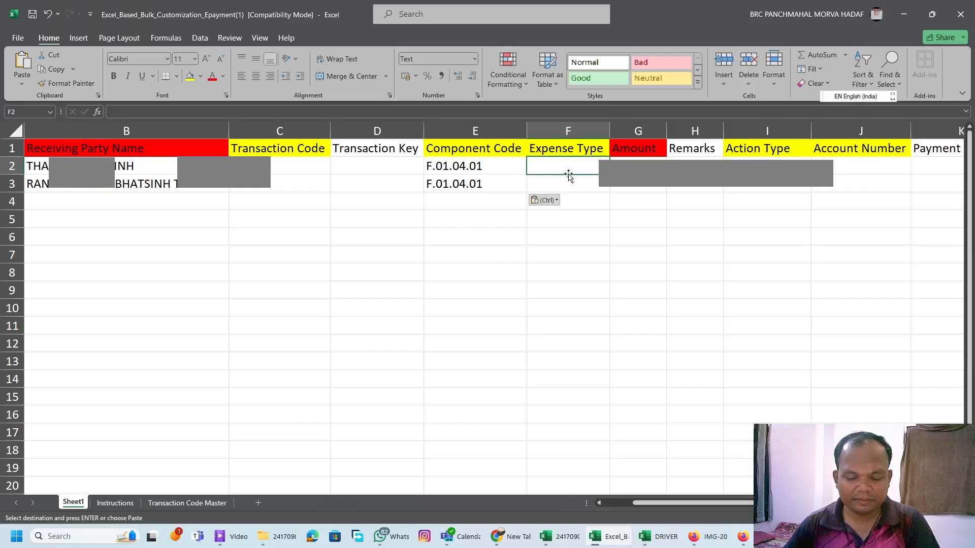
text(R)
key(Return)
text(R)
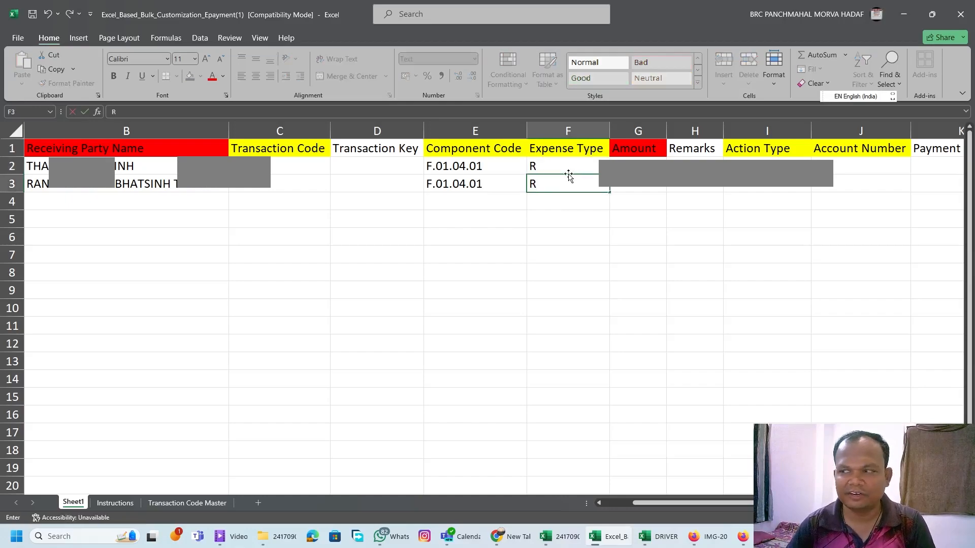
key(Up)
Enter the amount 13500 for both receiving parties in cells G2:G3.
key(Right)
key(Left)
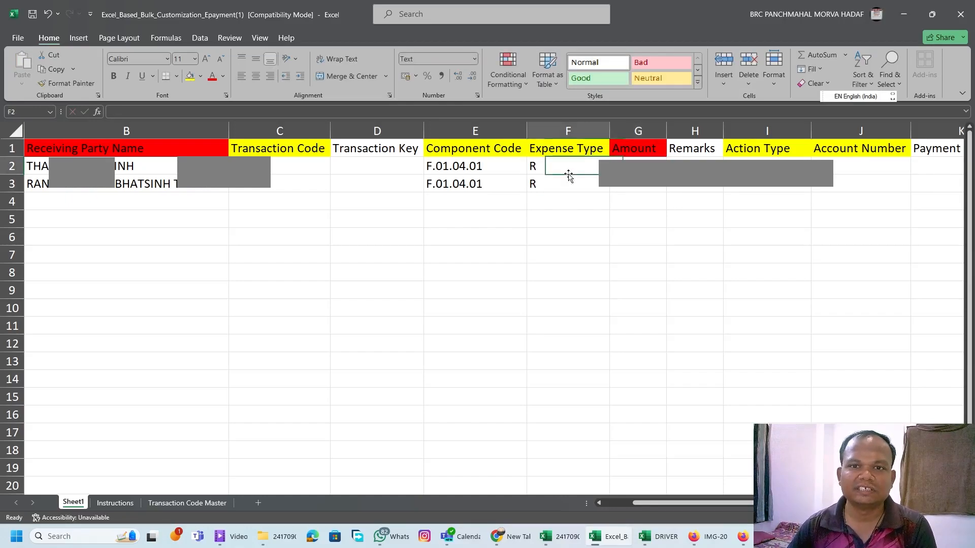
key(Home)
key(Right)
key(Right)
key(Right)
key(Right)
key(Right)
key(Right)
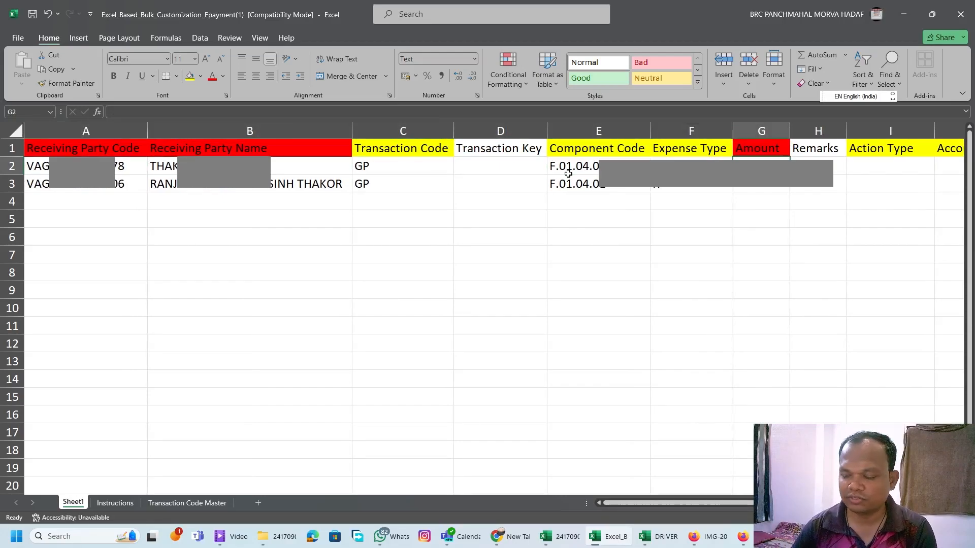
text(13051)
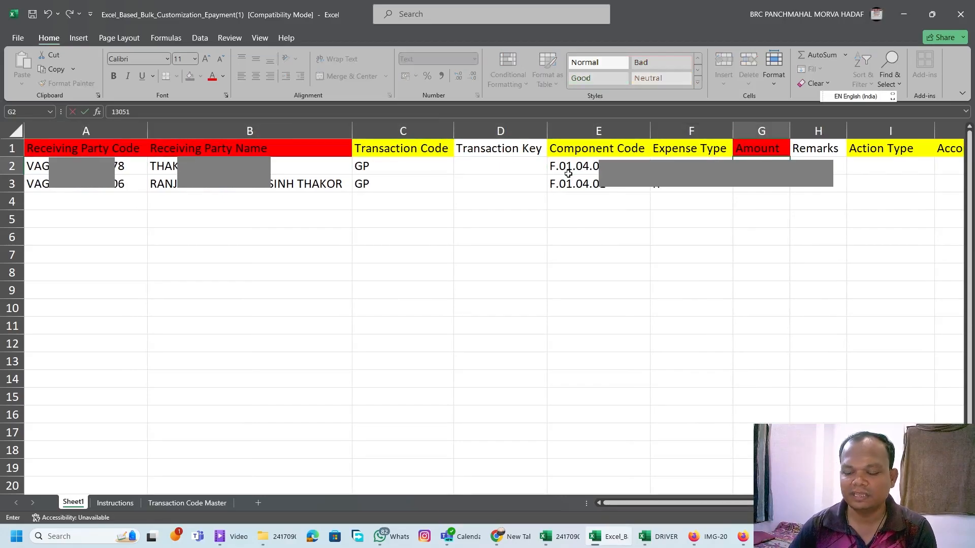
key(BackSpace)
key(BackSpace)
key(BackSpace)
text(500)
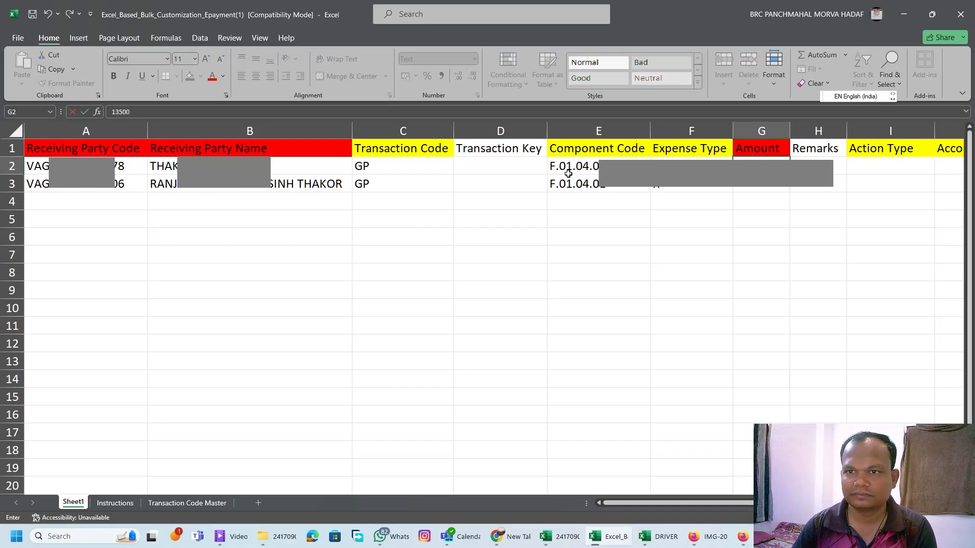
key(Return)
text(13500)
key(Return)
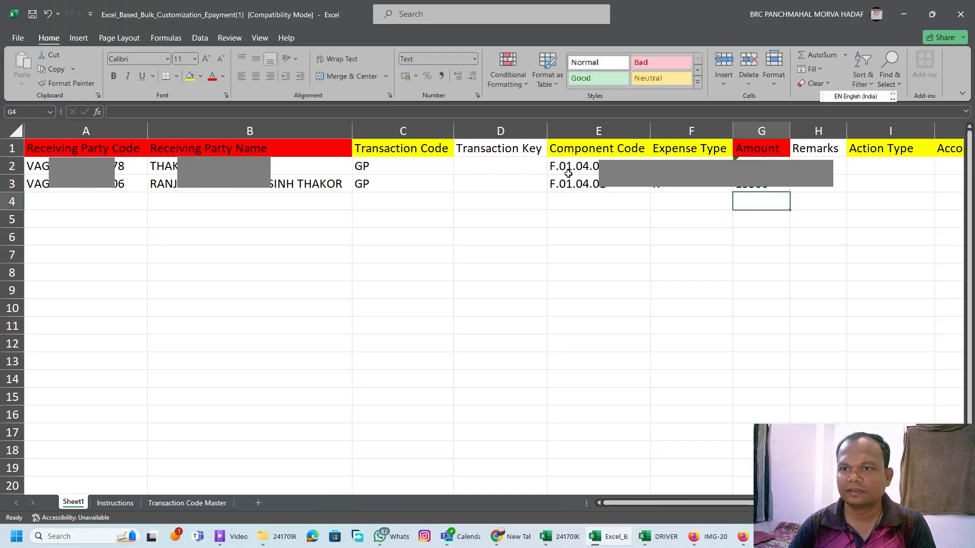
Enter the action type A for both receiving parties in cells I2:I3.
key(Up)
key(Right)
key(Right)
key(Up)
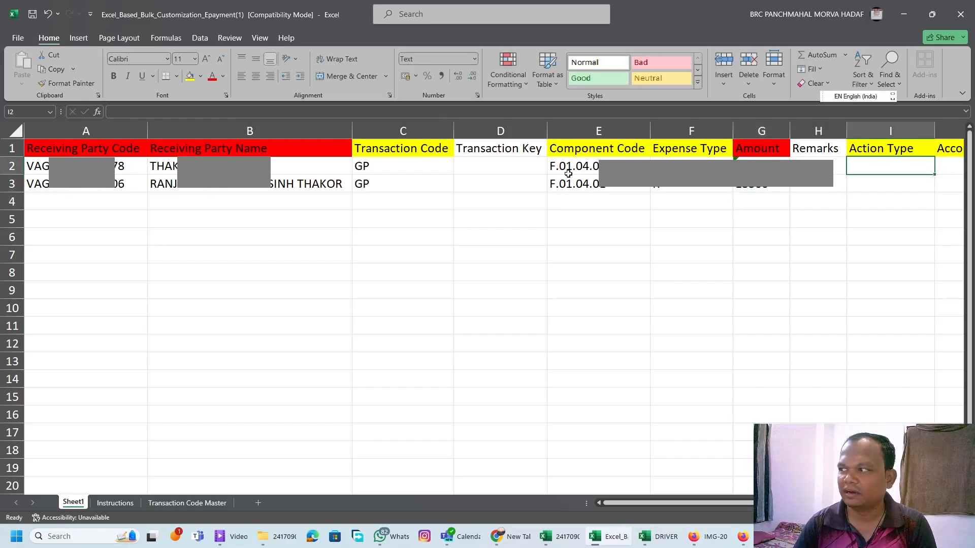
text(A)
key(Return)
text(A)
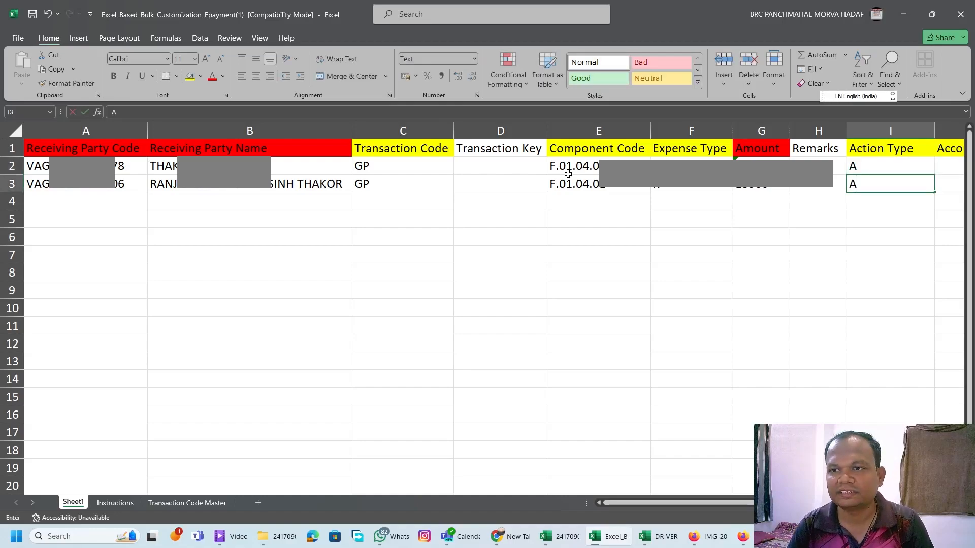
key(Return)
Review the remaining Account Number, Payment Method and NarrationForPassBook columns of the template.
key(Up)
key(Up)
key(Right)
key(Right)
key(Right)
key(Left)
key(Left)
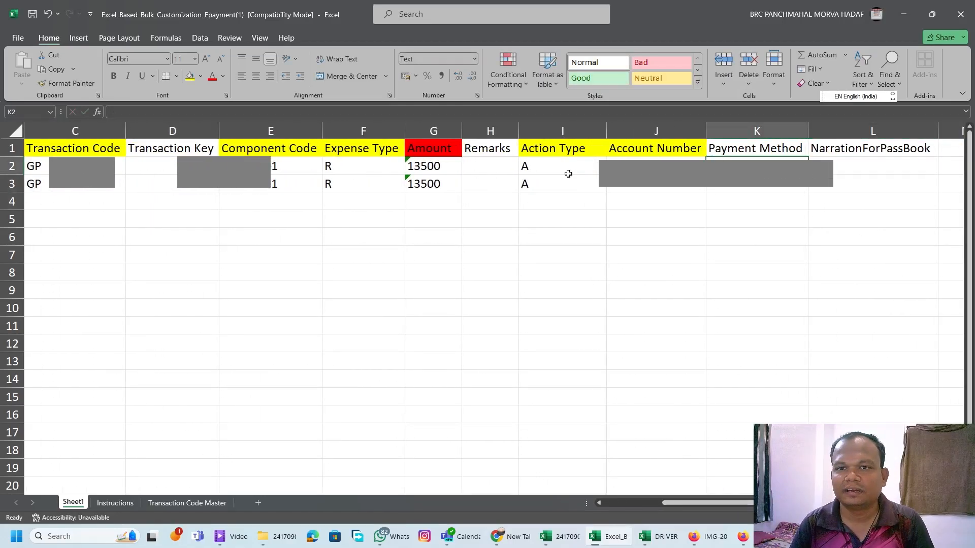
Switch to the PFMS vendor list, examine the vendors' account number and bank status entries, and return to the Excel template.
click(284, 167)
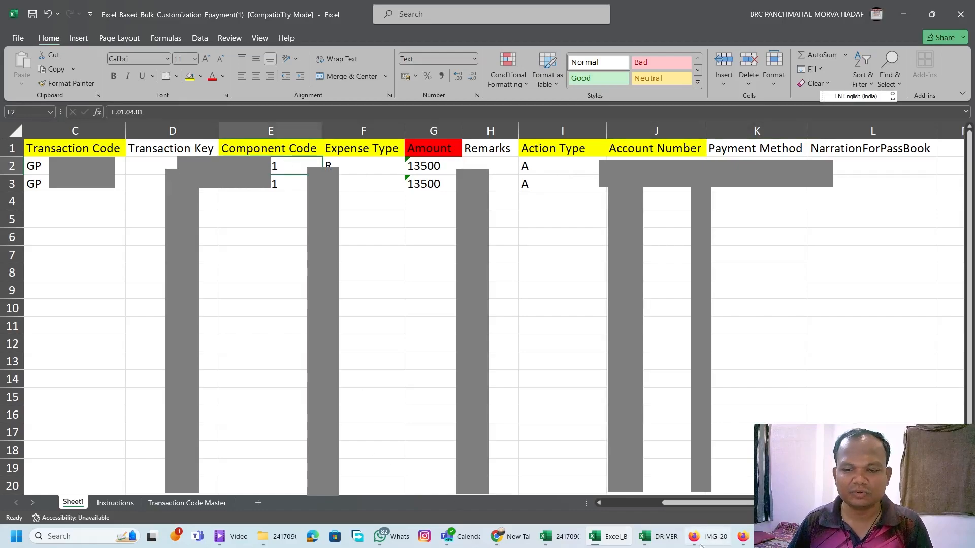
click(742, 503)
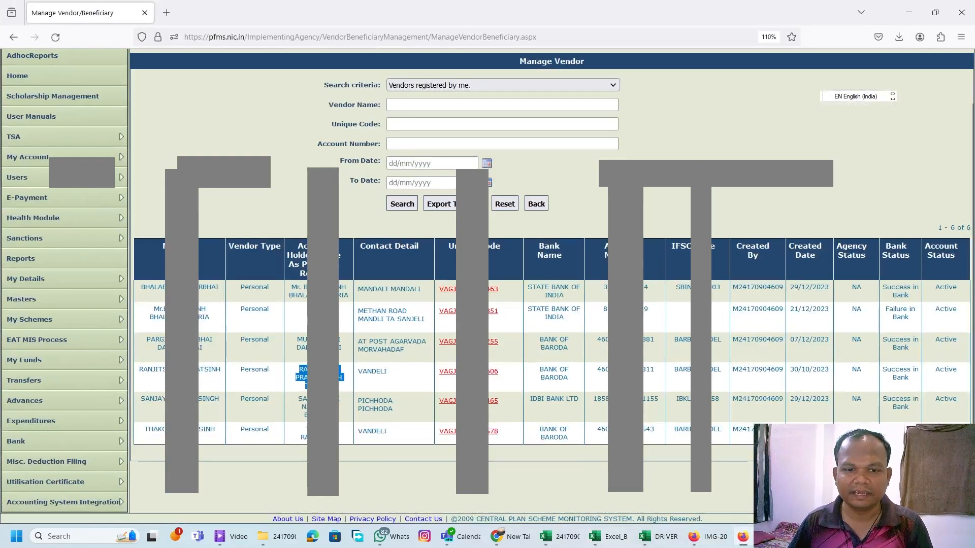
double_click(649, 370)
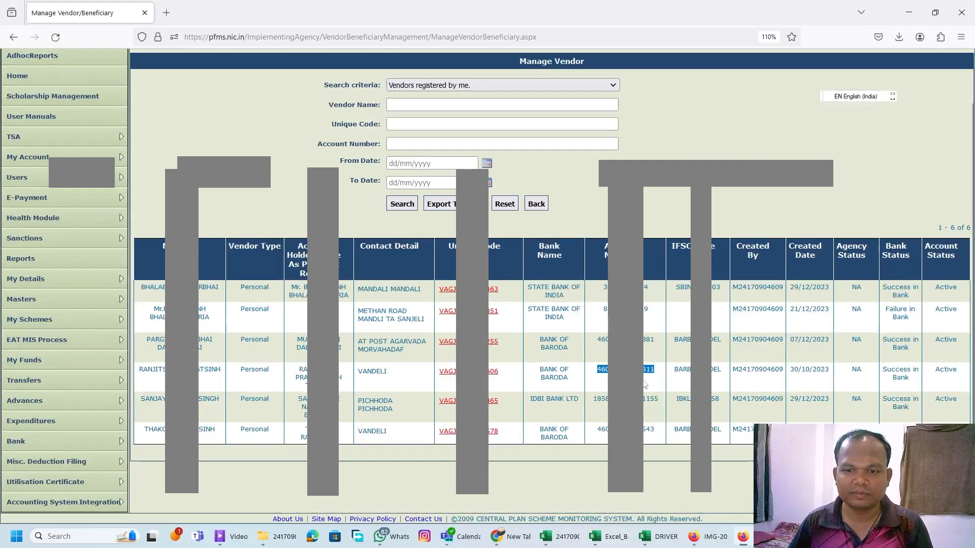
drag(883, 369, 920, 380)
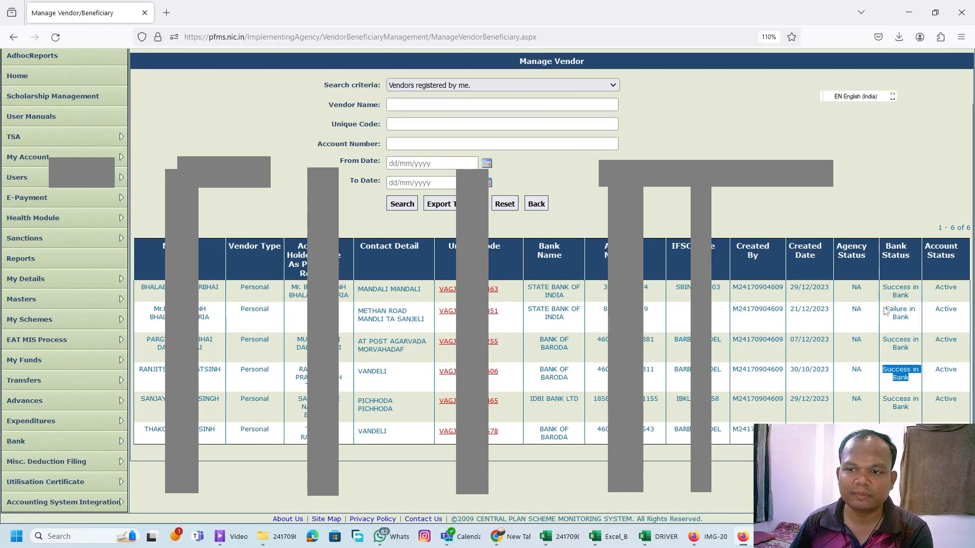
drag(884, 309, 917, 322)
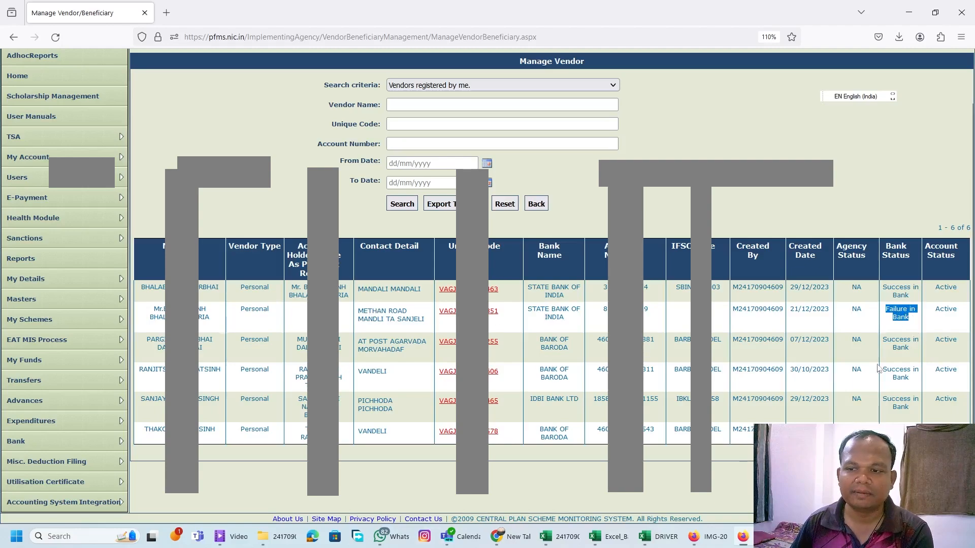
drag(886, 369, 914, 382)
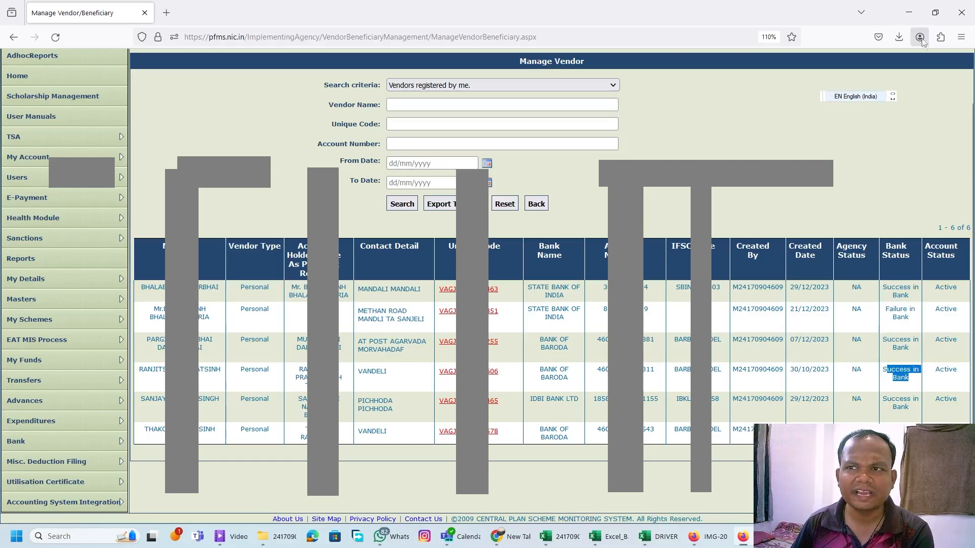
click(909, 13)
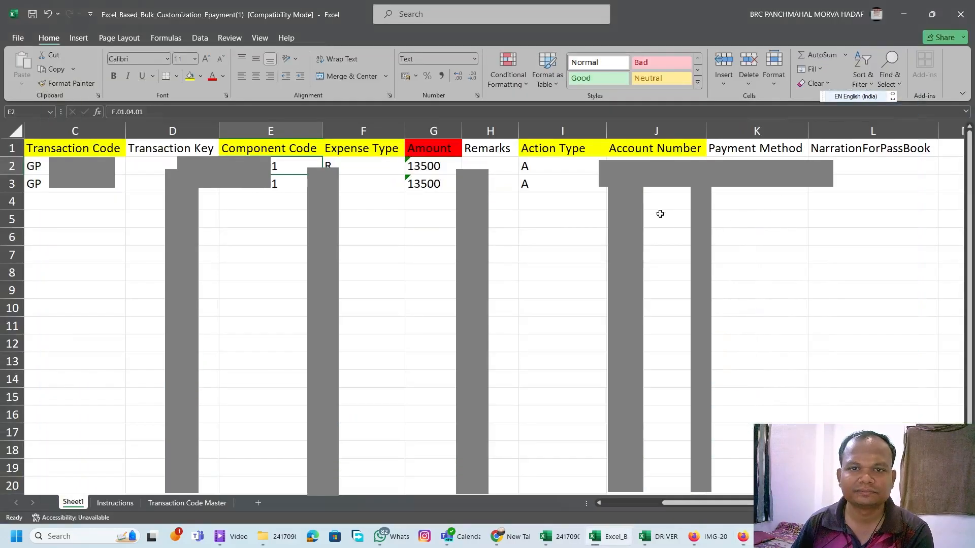
Copy the two bank account numbers from the DRIVER workbook into cells J2:J3 of the Excel template.
click(660, 214)
click(675, 148)
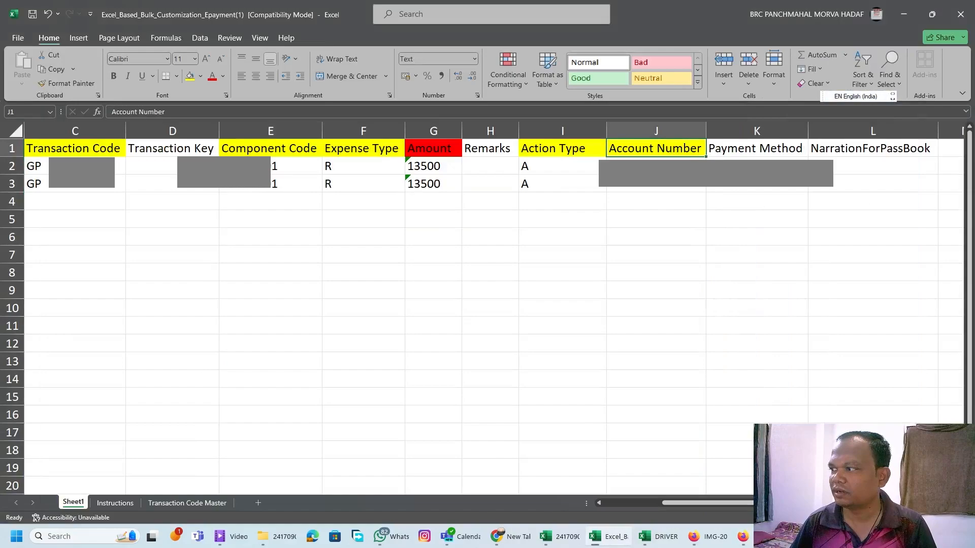
key(alt+Tab)
key(ctrl+c)
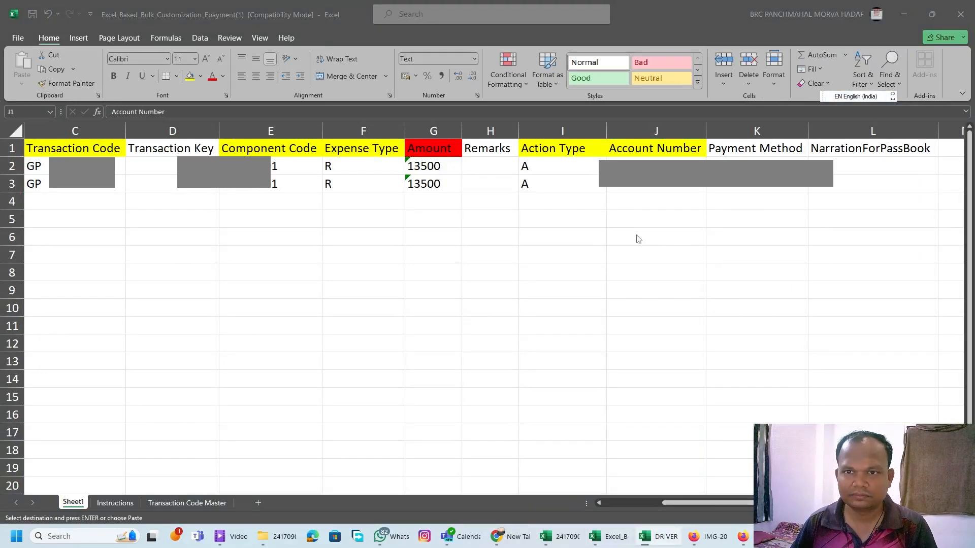
click(642, 165)
key(ctrl+v)
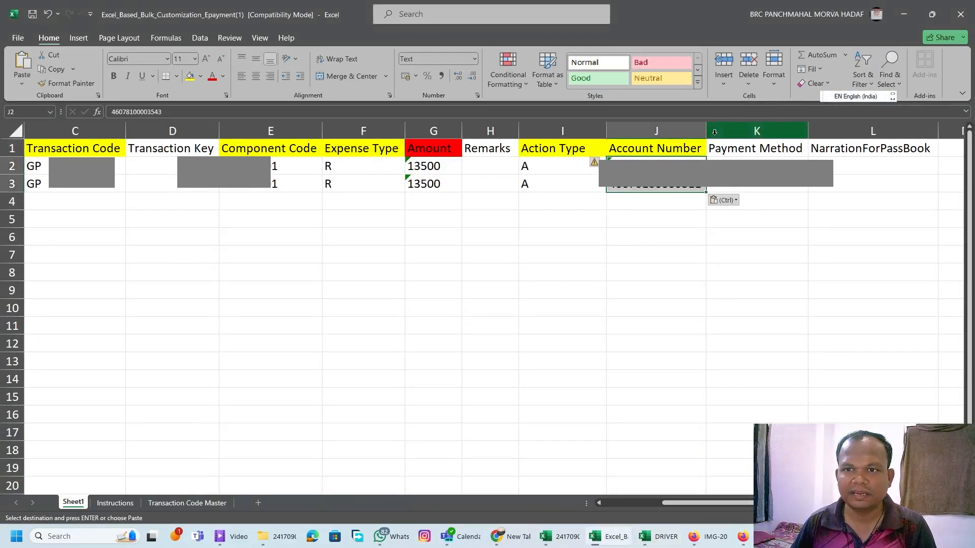
click(718, 239)
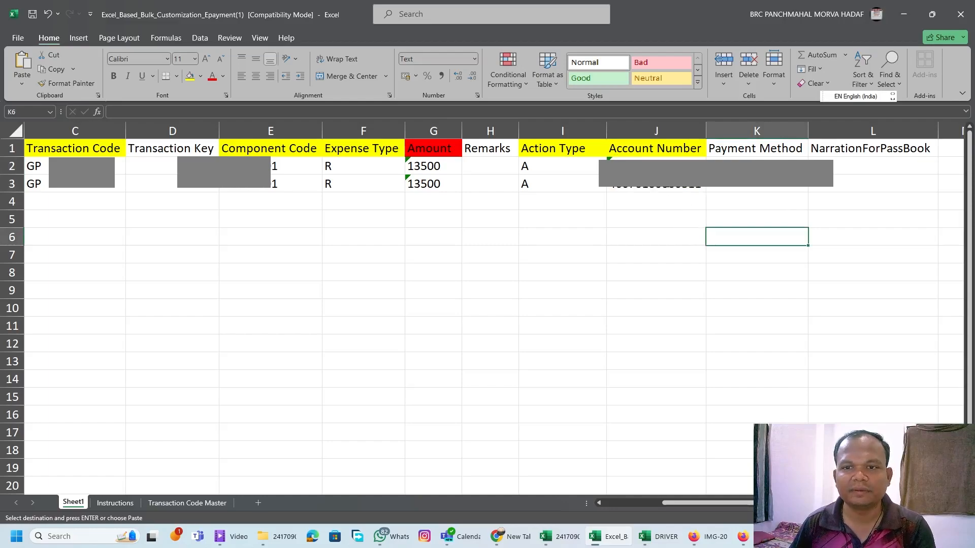
Copy the payment method A for both receiving parties from the DRIVER workbook into cells K2:K3 of the template.
click(752, 193)
click(751, 293)
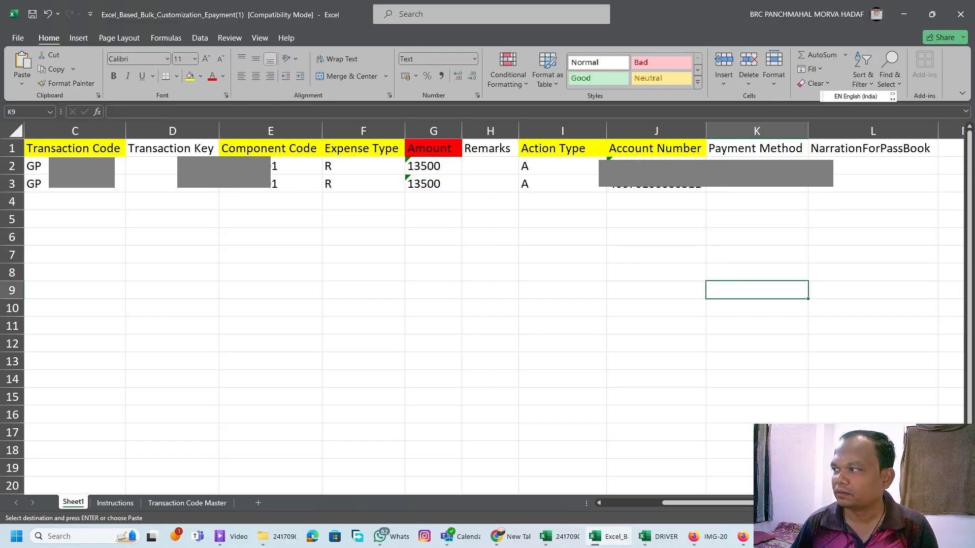
key(alt+Tab)
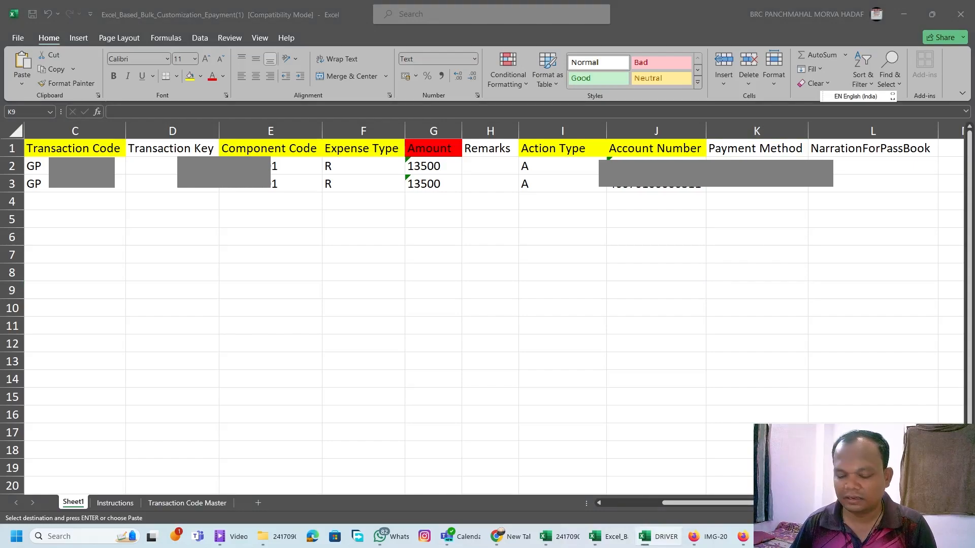
click(756, 159)
key(ctrl+v)
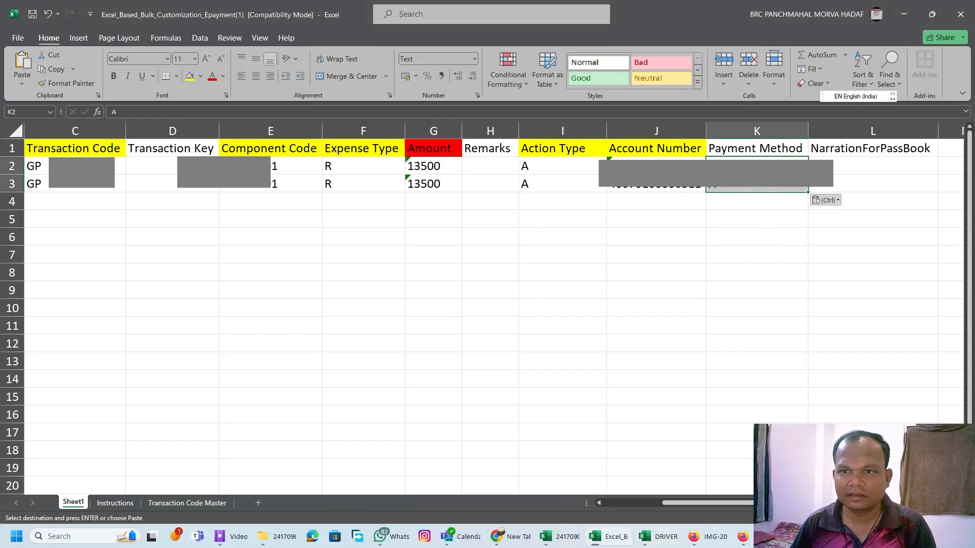
click(770, 233)
Copy the passbook narration DECJANBILL from the DRIVER workbook into cells L2:L3 of the template.
click(851, 162)
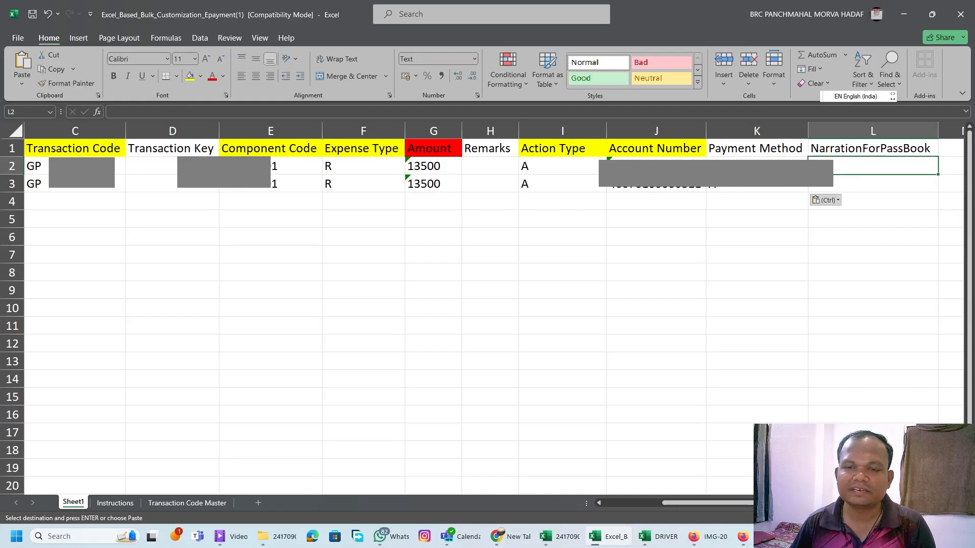
click(656, 168)
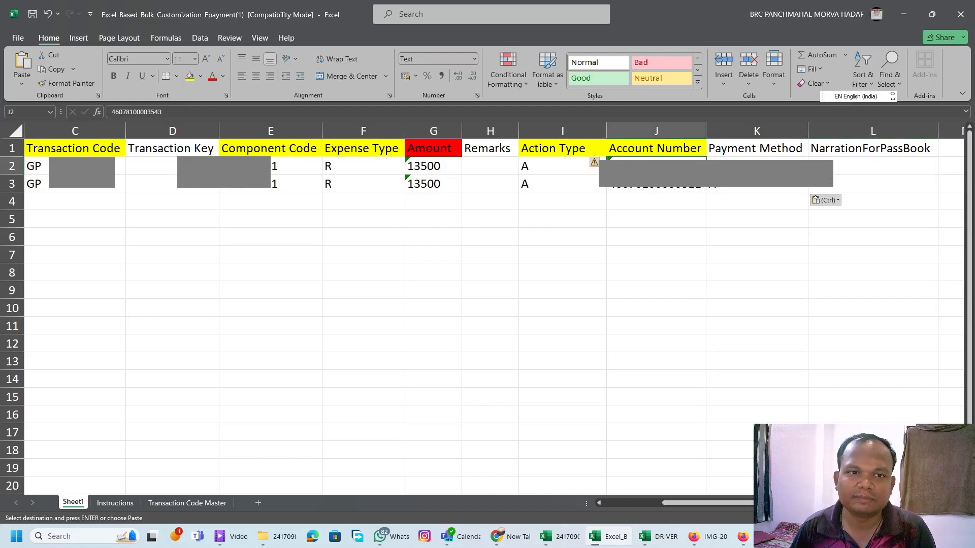
click(871, 161)
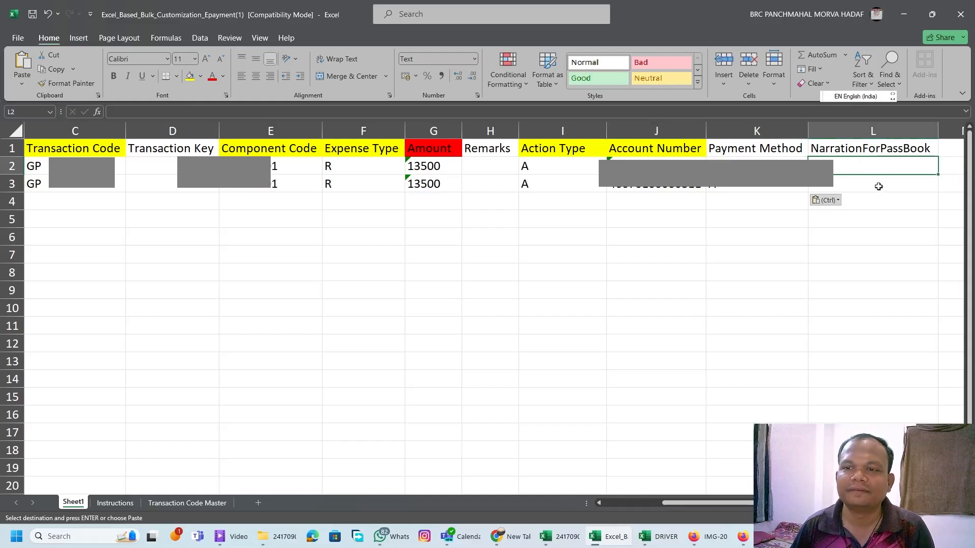
click(876, 182)
click(872, 166)
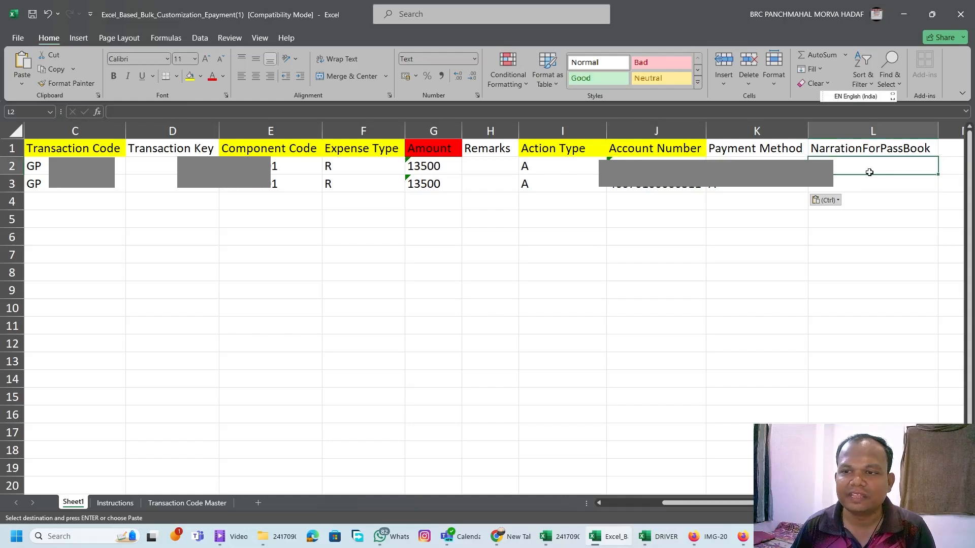
key(alt+Tab)
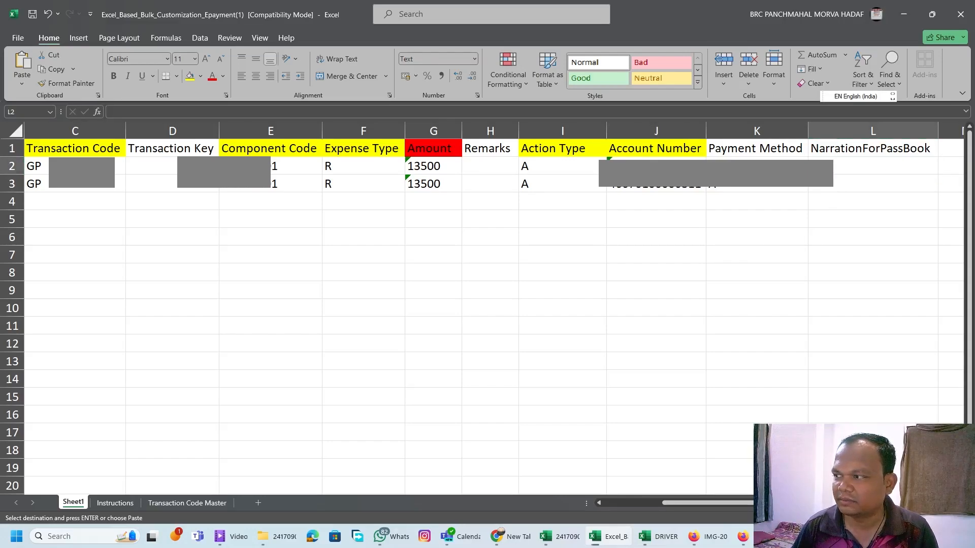
click(877, 168)
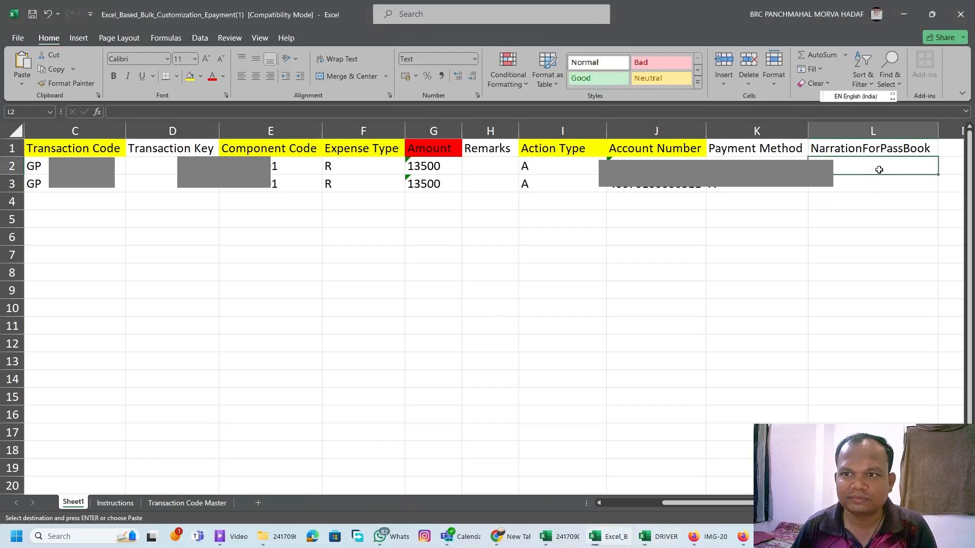
click(878, 183)
shift+click(877, 165)
key(ctrl+v)
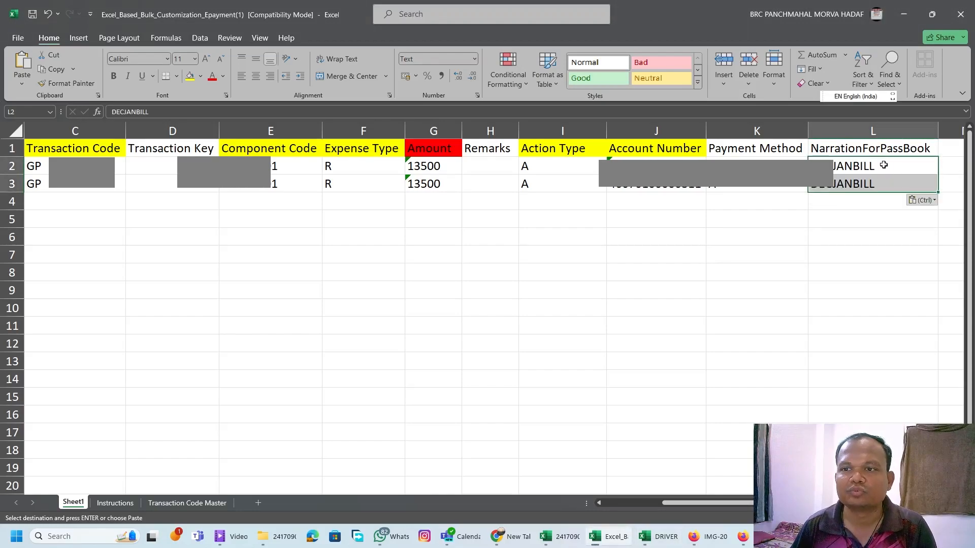
click(859, 216)
click(875, 168)
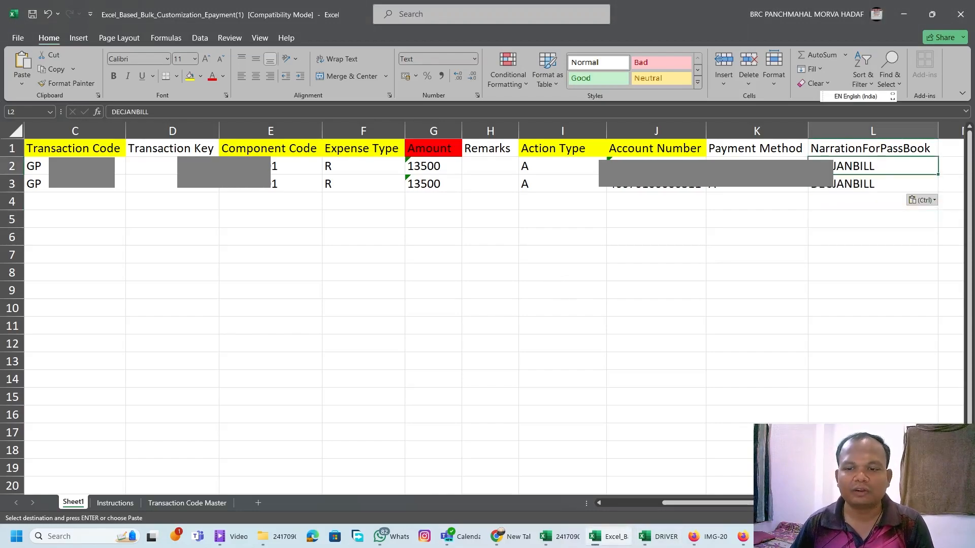
Save the completed template as DRIVER-BILL-DEC-JAN-20244 in Excel 97-2003 format in the MAHADEV M. FALIYA VARG folder and close the workbook.
scroll(556, 289, left, 3)
click(550, 348)
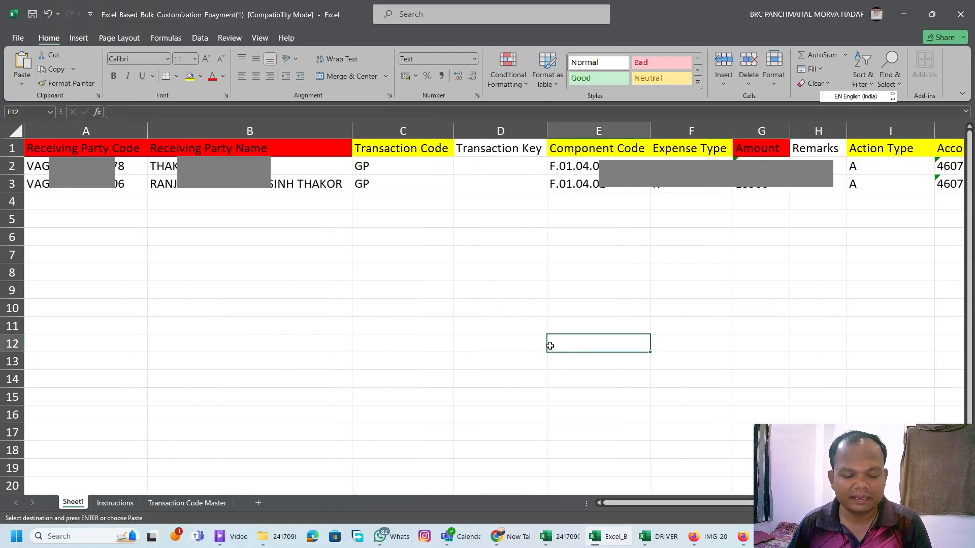
key(Escape)
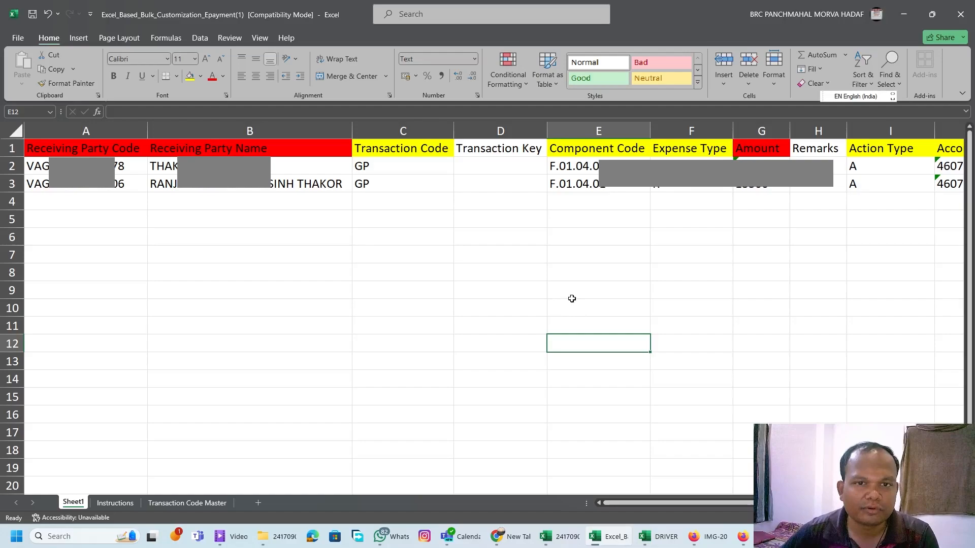
click(480, 284)
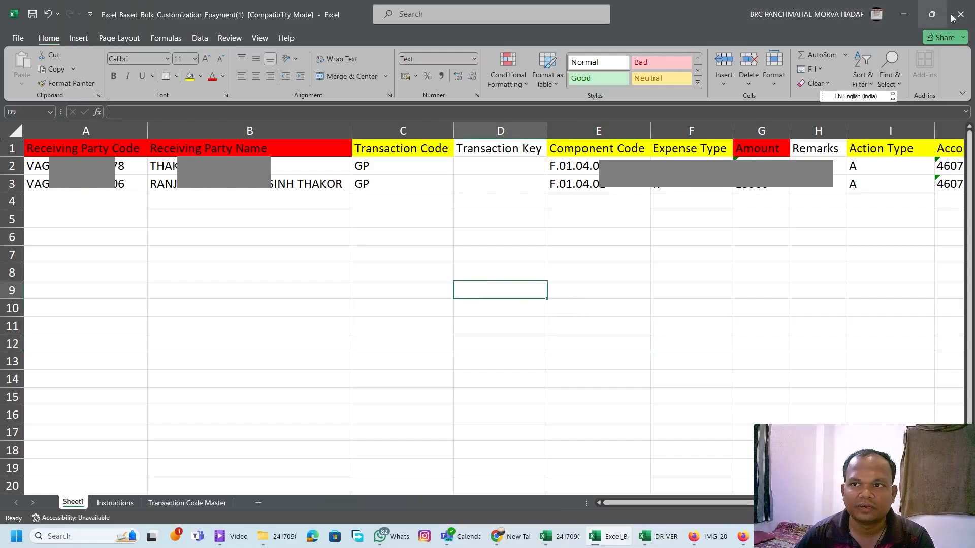
click(18, 37)
click(36, 206)
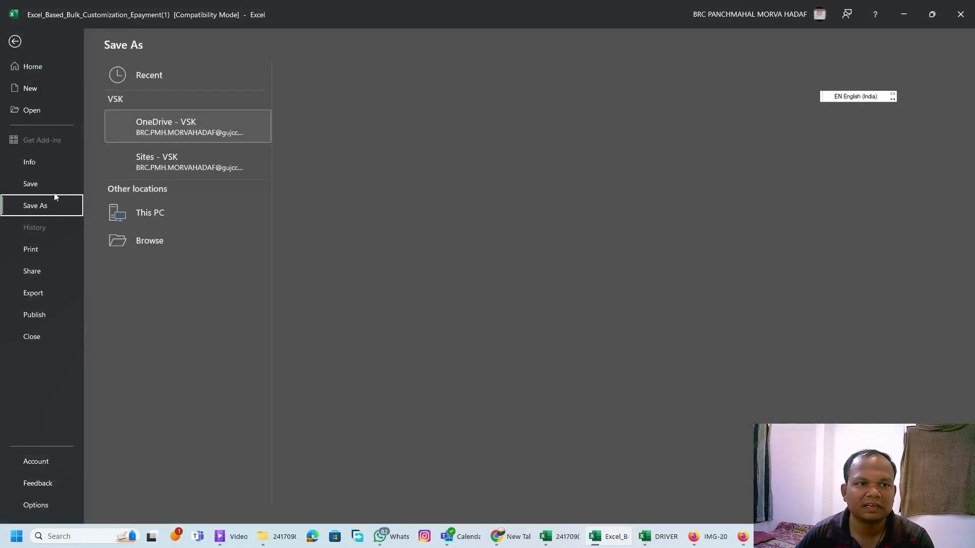
click(368, 138)
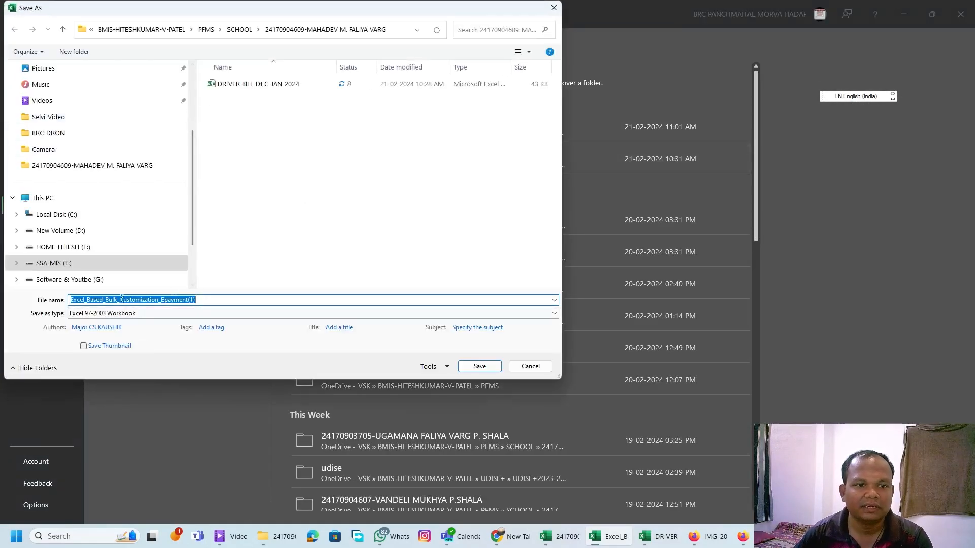
click(269, 84)
click(240, 299)
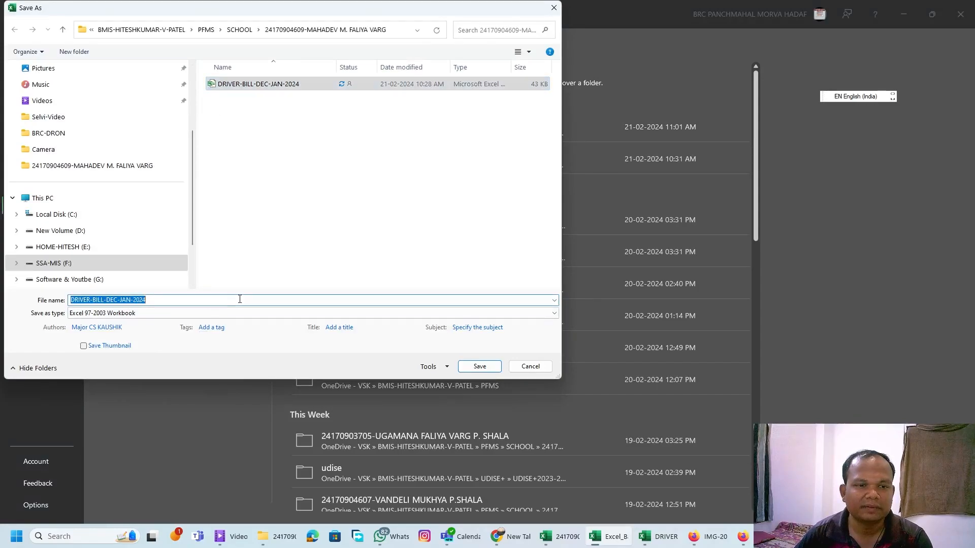
click(240, 299)
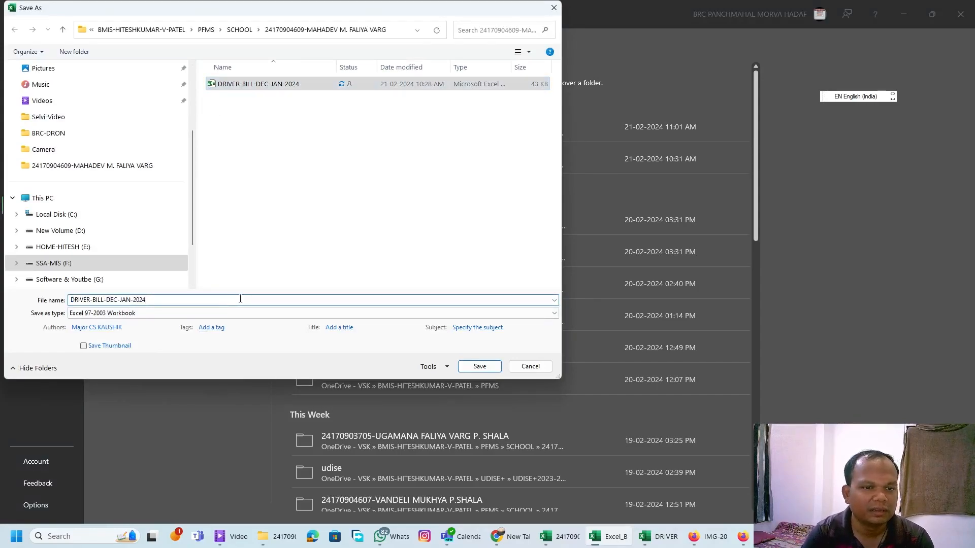
text(4)
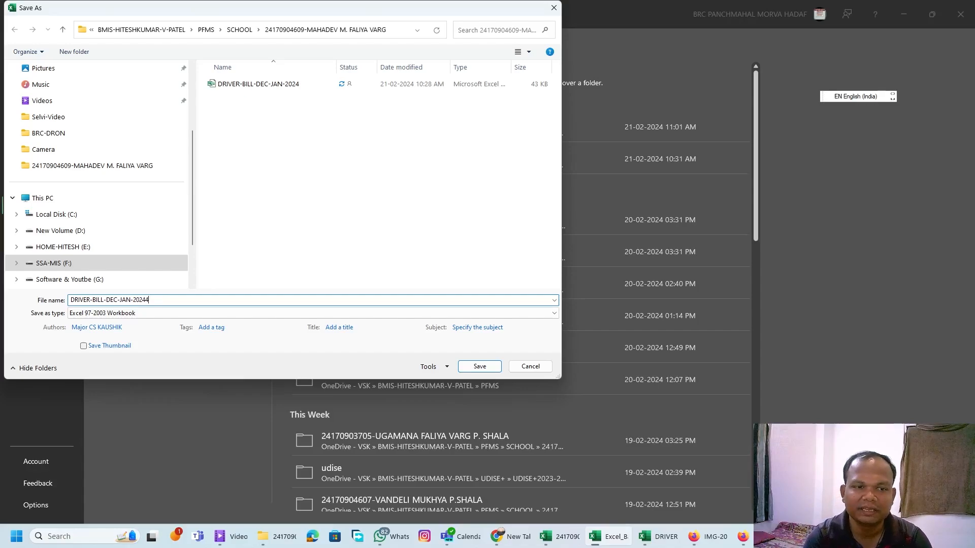
key(Return)
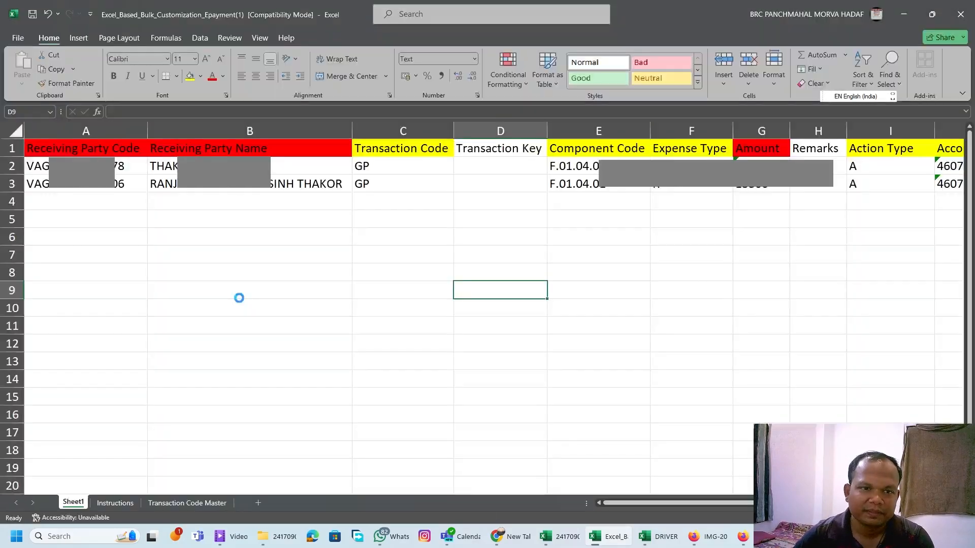
click(960, 14)
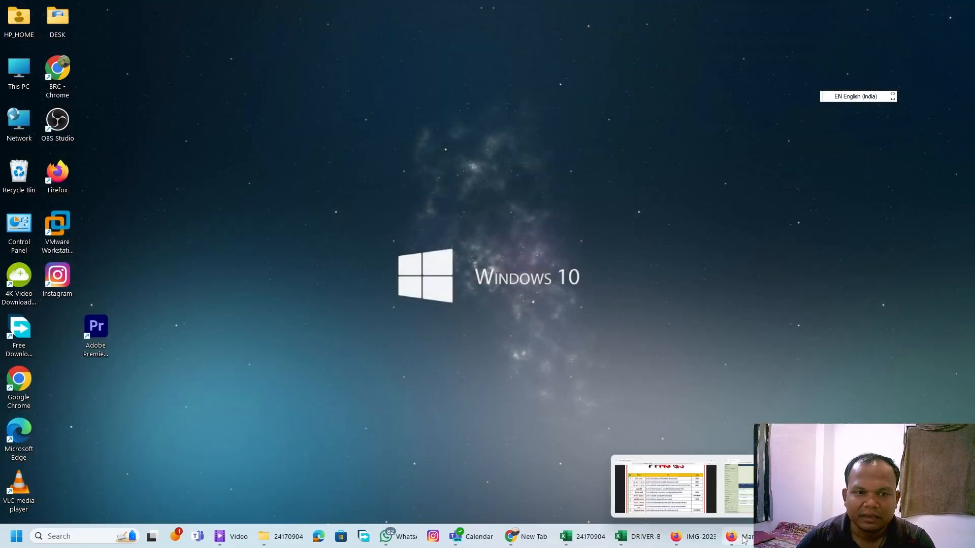
Switch to PFMS in Firefox and open the Bulk Customization Using Excel page.
click(735, 537)
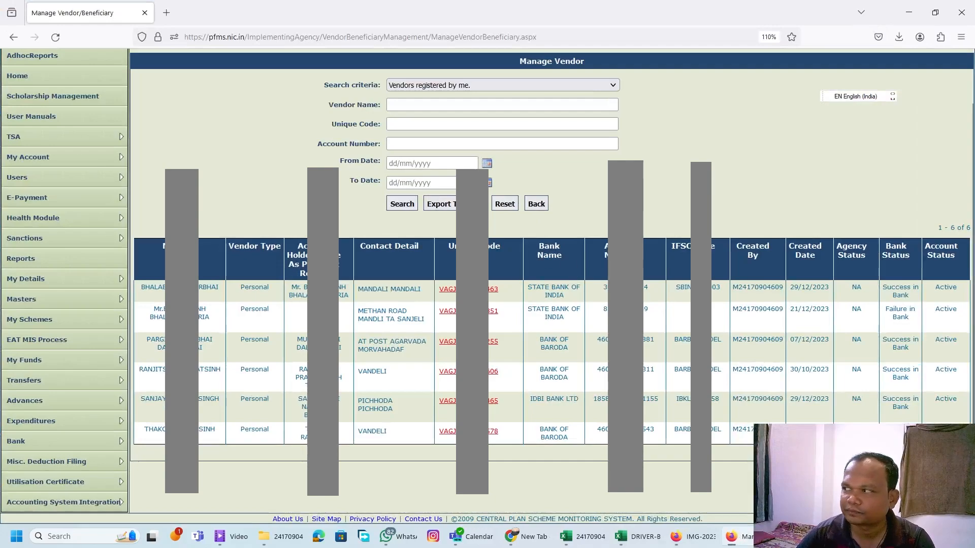
mouse_move(66, 425)
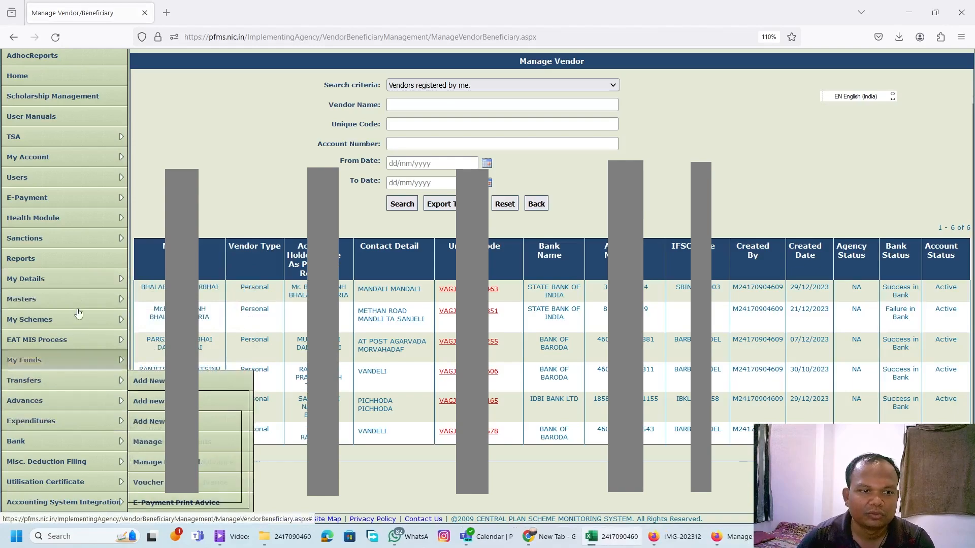
mouse_move(66, 300)
mouse_move(180, 300)
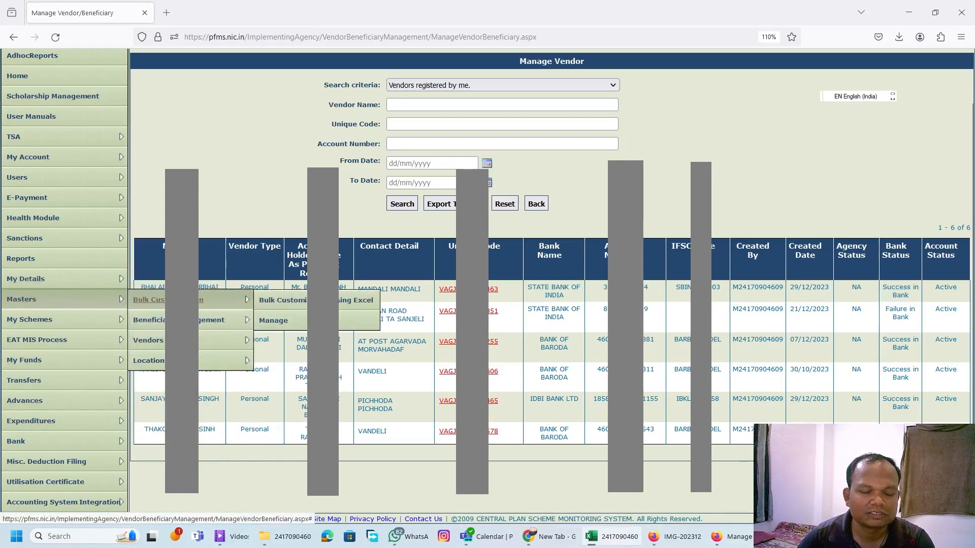
click(293, 300)
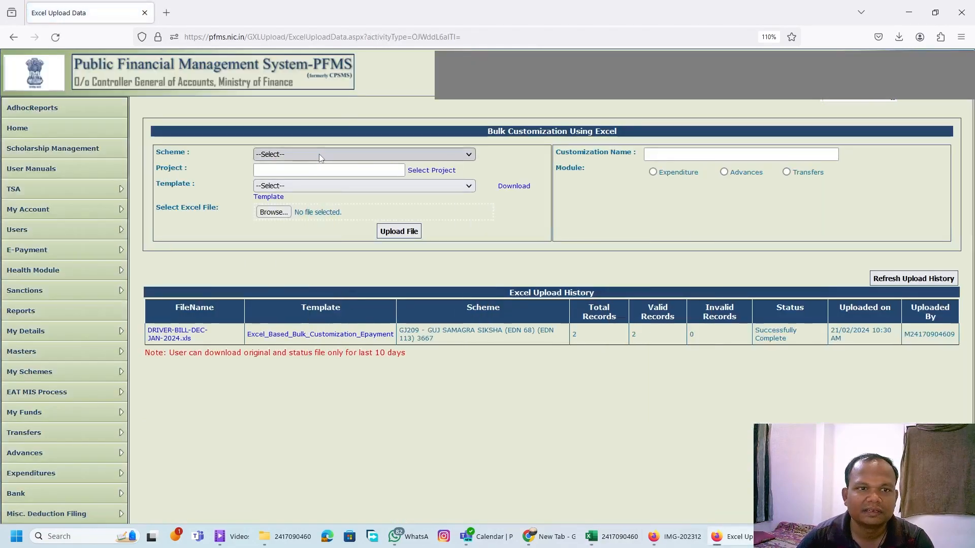
Choose scheme GJ209 - GUJ SAMAGRA SIKSHA (EDN 68) (EDN 113) 3667 and the Excel_Based_Bulk_Customization_Epayment template for the upload.
click(319, 154)
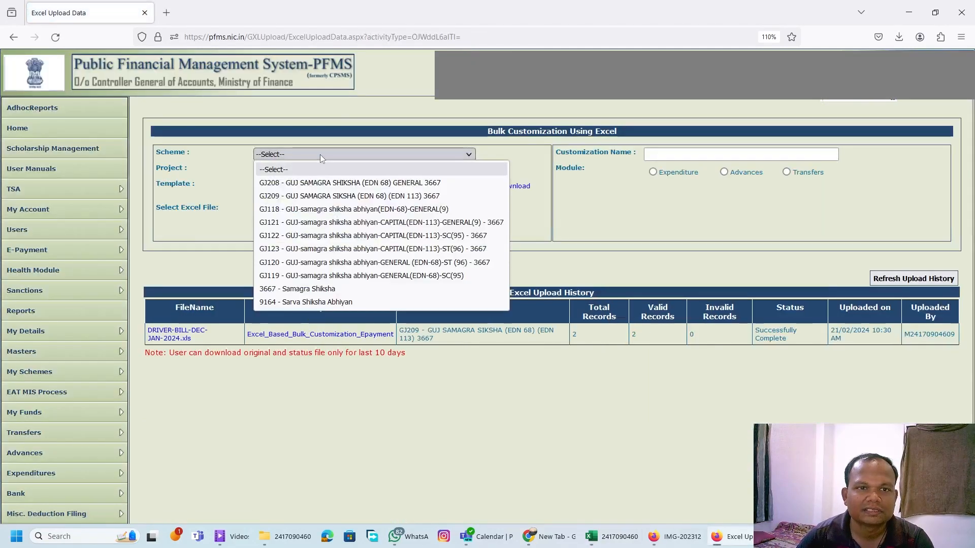
click(344, 196)
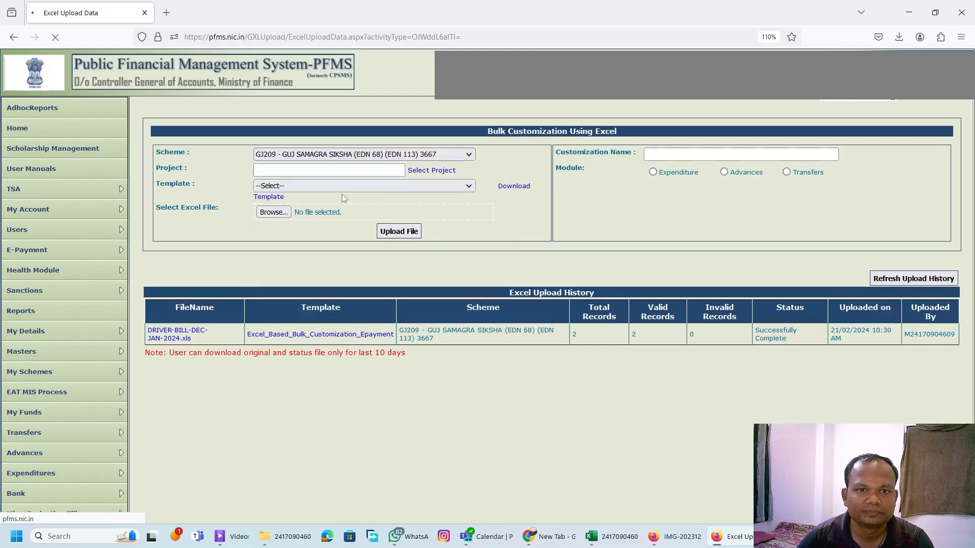
click(357, 185)
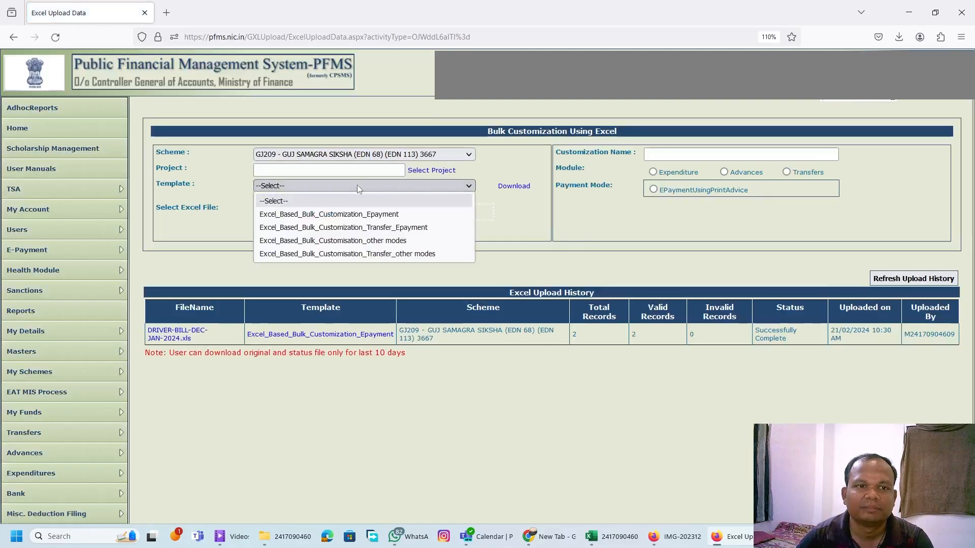
click(395, 214)
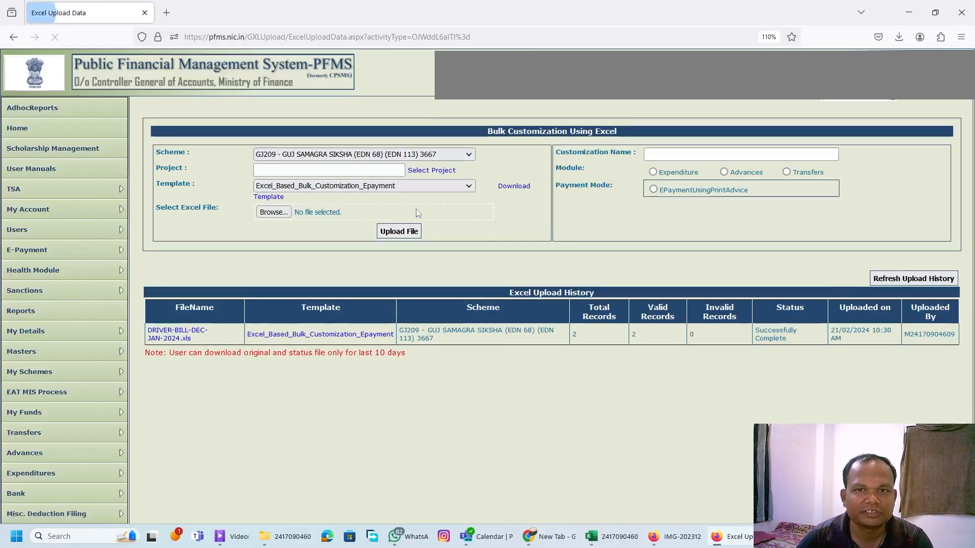
Name the customization DEC-JAN-TRASPORTAION-BILL and choose the Expenditure module.
click(690, 157)
text(DEC-)
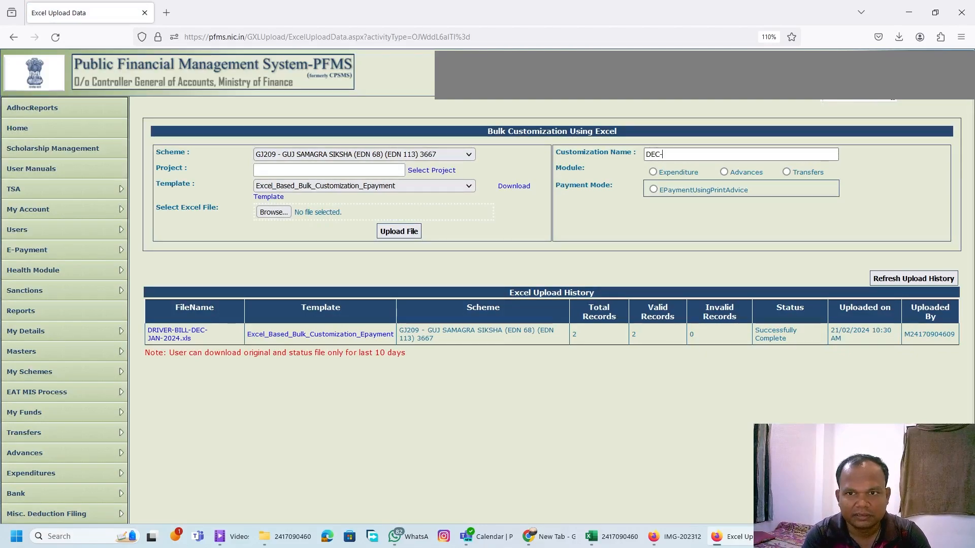
text(JAN-BI)
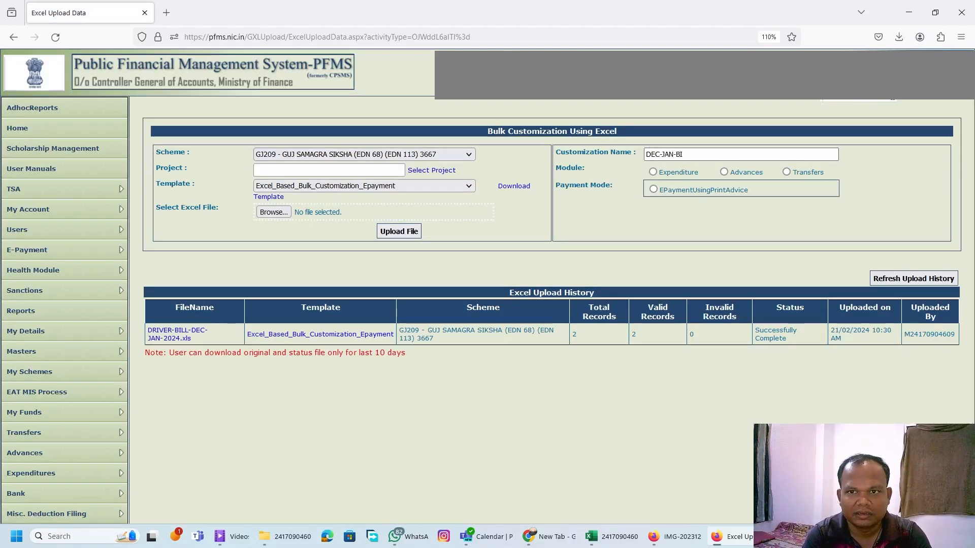
key(BackSpace)
key(BackSpace)
text(T)
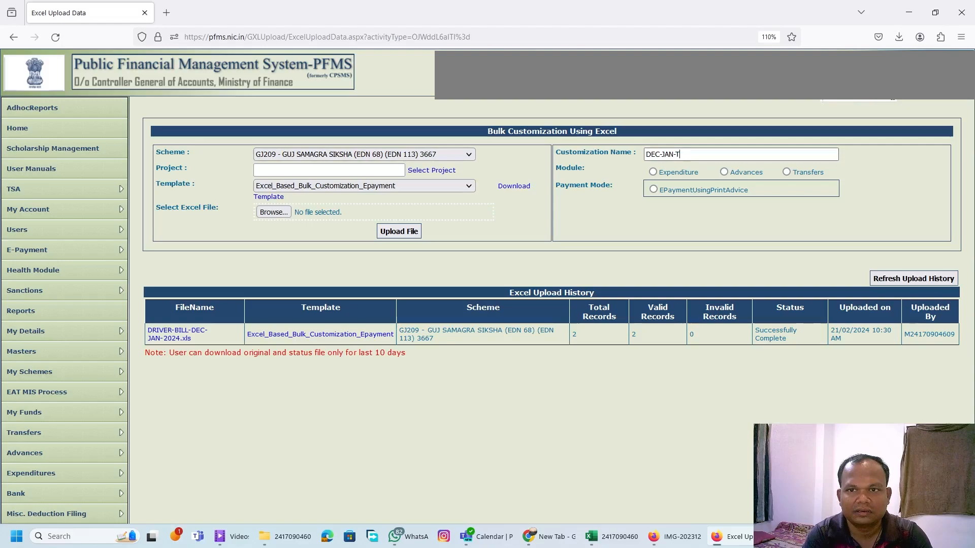
text(RASPORTAION)
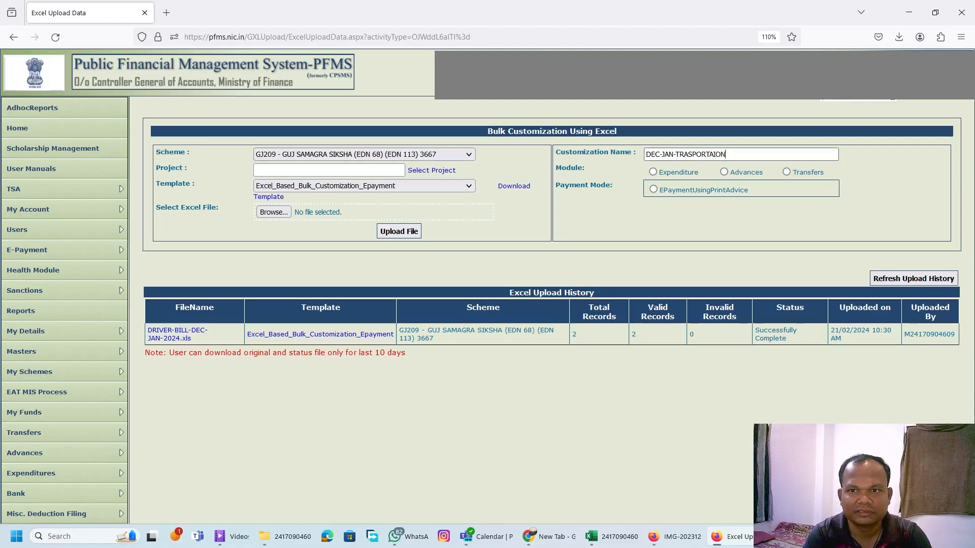
text(-BILL)
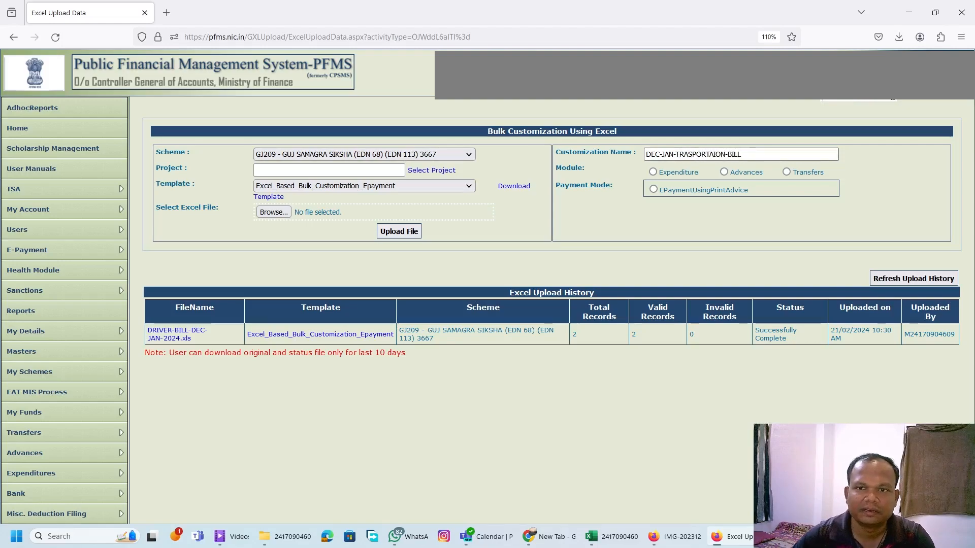
click(662, 172)
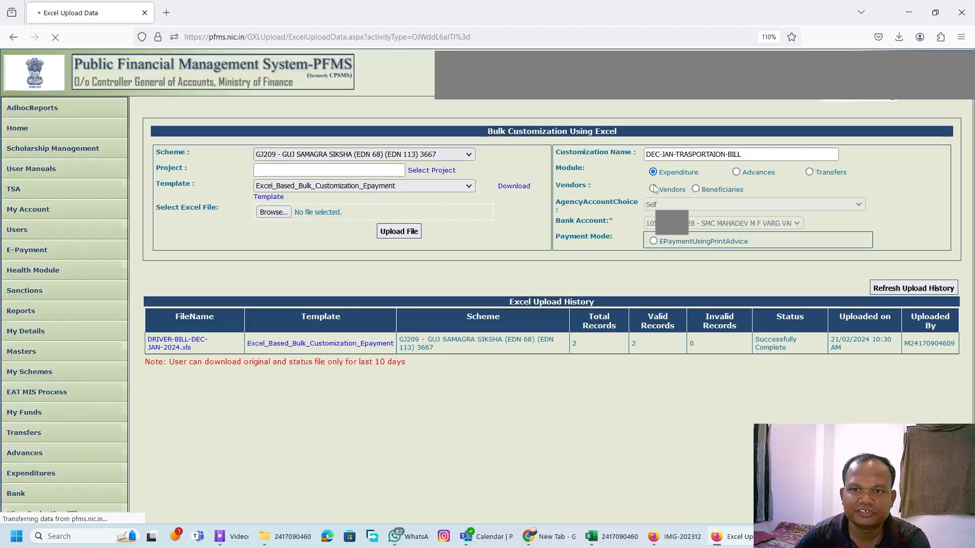
Choose Vendors with EPaymentUsingPrintAdvice as payment mode and select DRIVER-BILL-DEC-JAN-20244.xls from the MAHADEV M. FALIYA VARG folder.
click(655, 190)
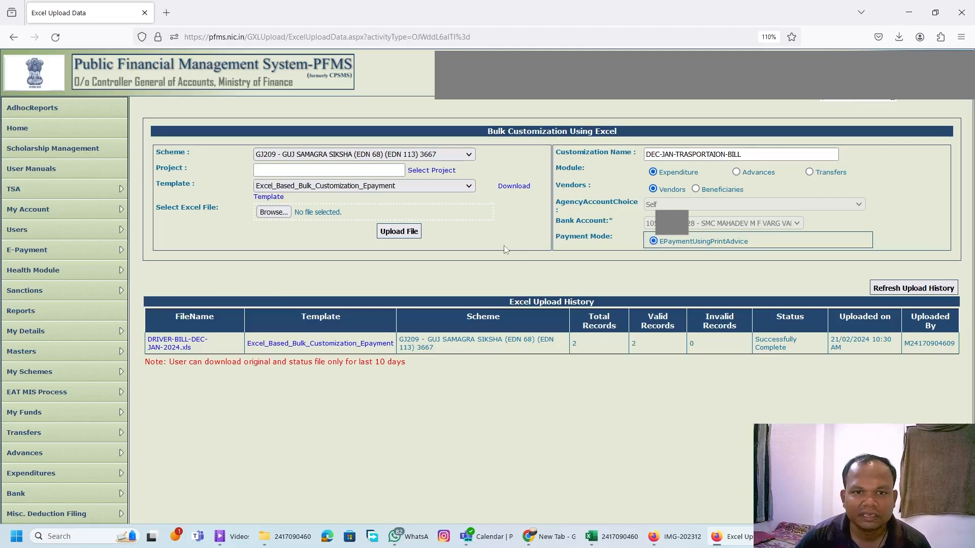
click(273, 212)
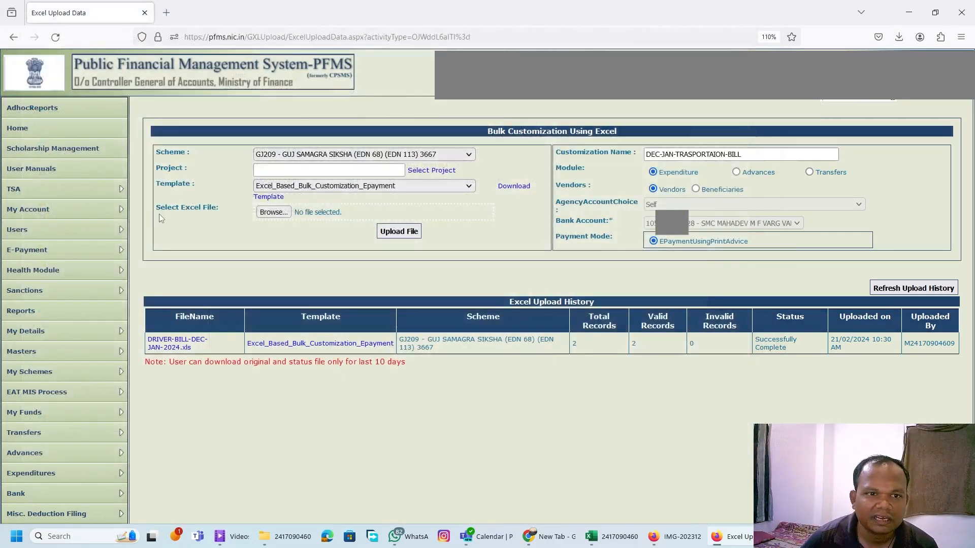
click(282, 215)
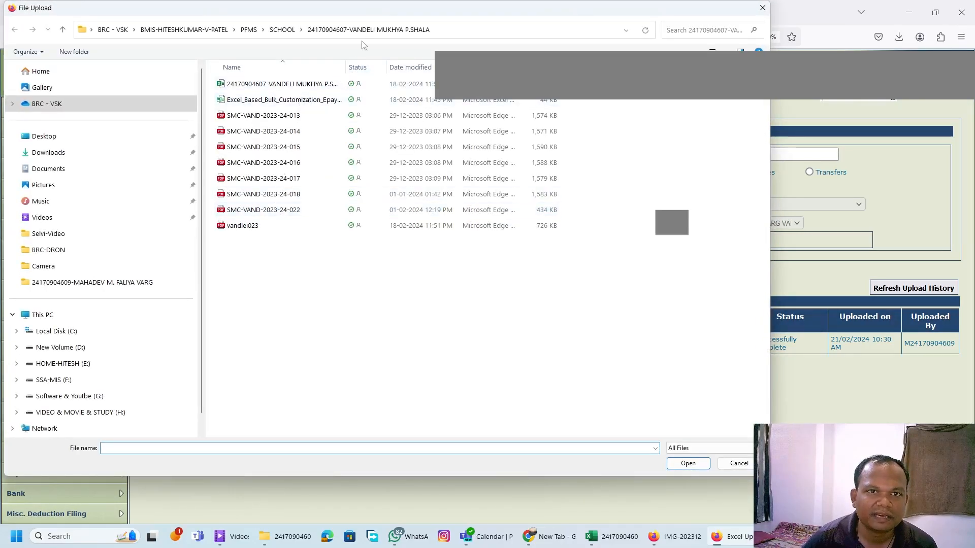
click(289, 30)
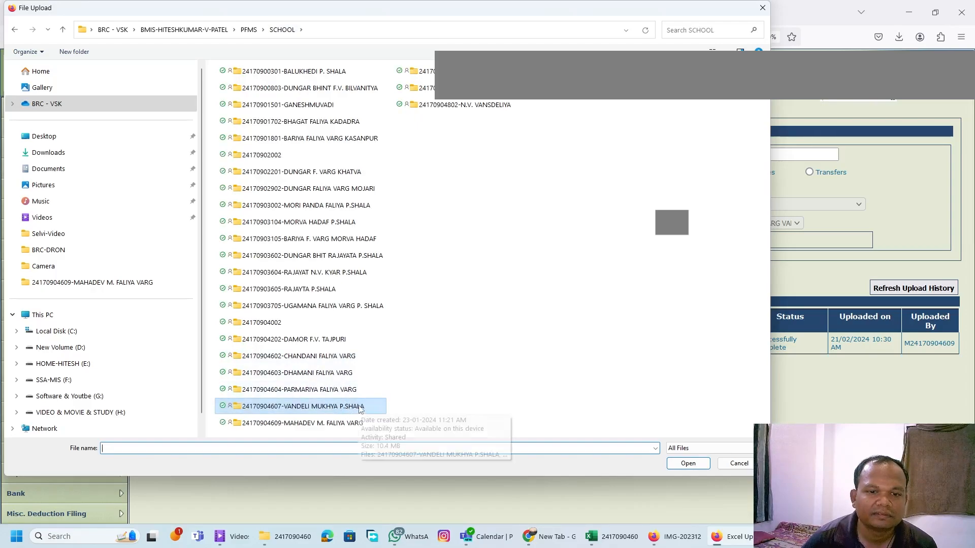
double_click(355, 423)
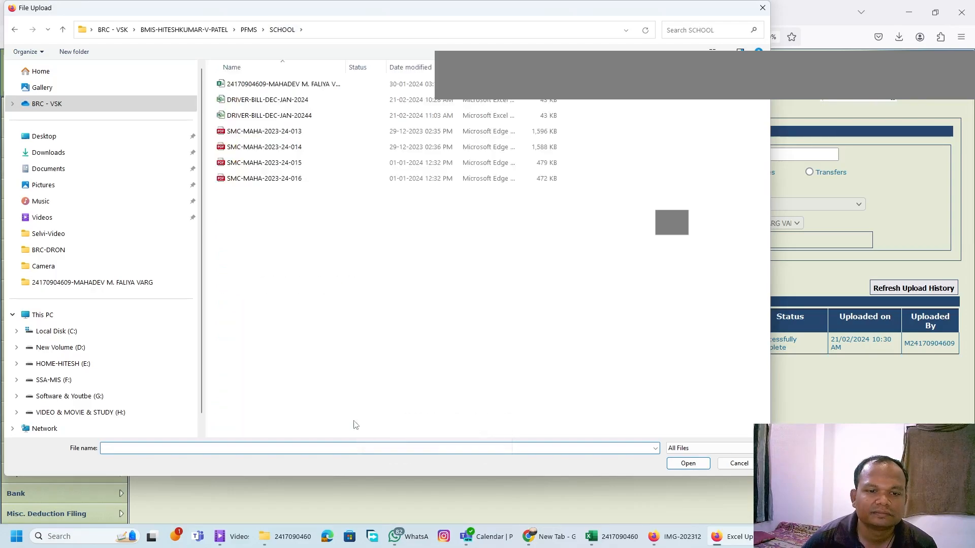
click(315, 116)
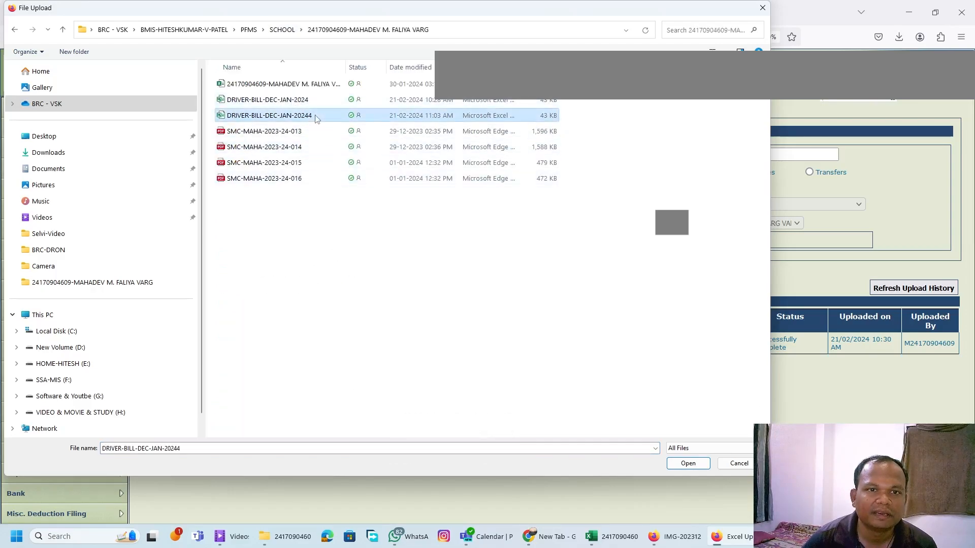
click(681, 462)
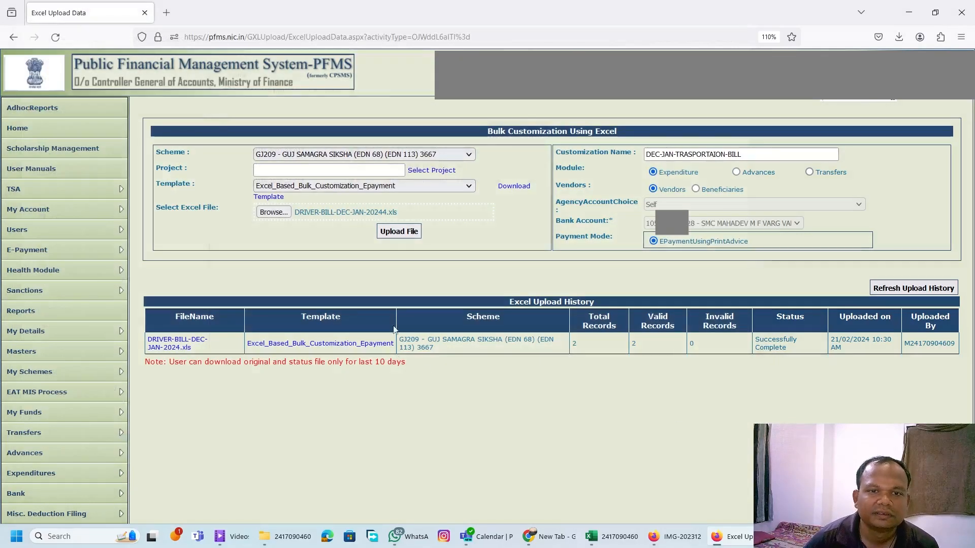
Upload the selected Excel file and refresh the upload history to check its processing status.
click(399, 231)
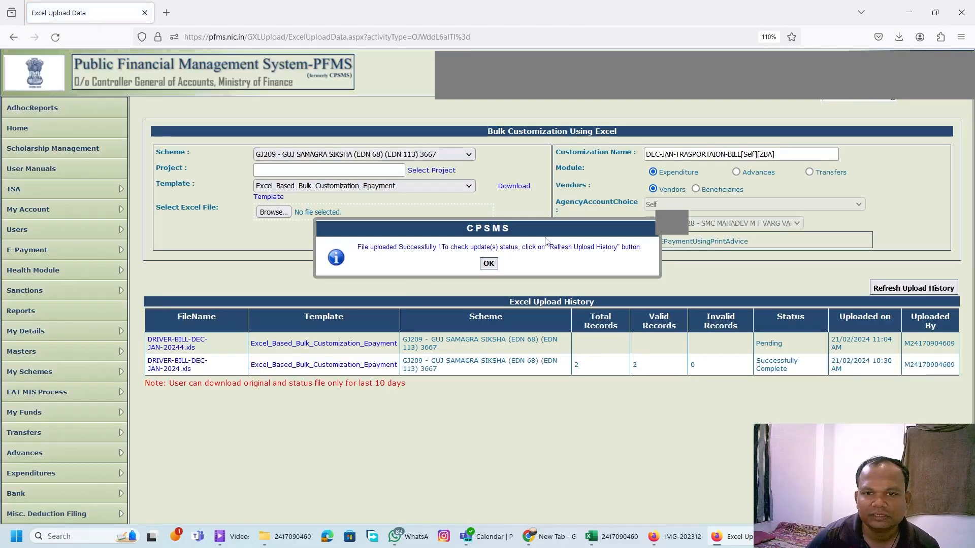
click(489, 264)
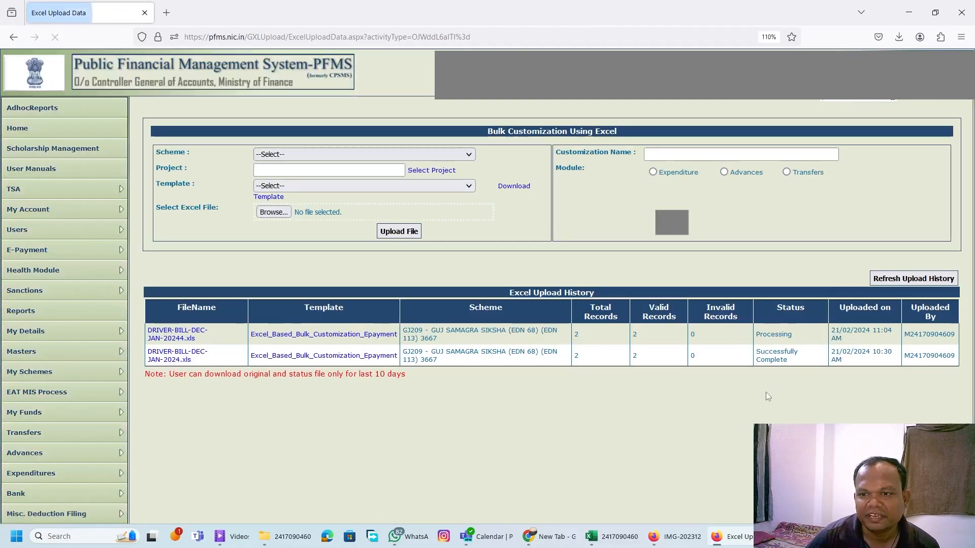
double_click(772, 332)
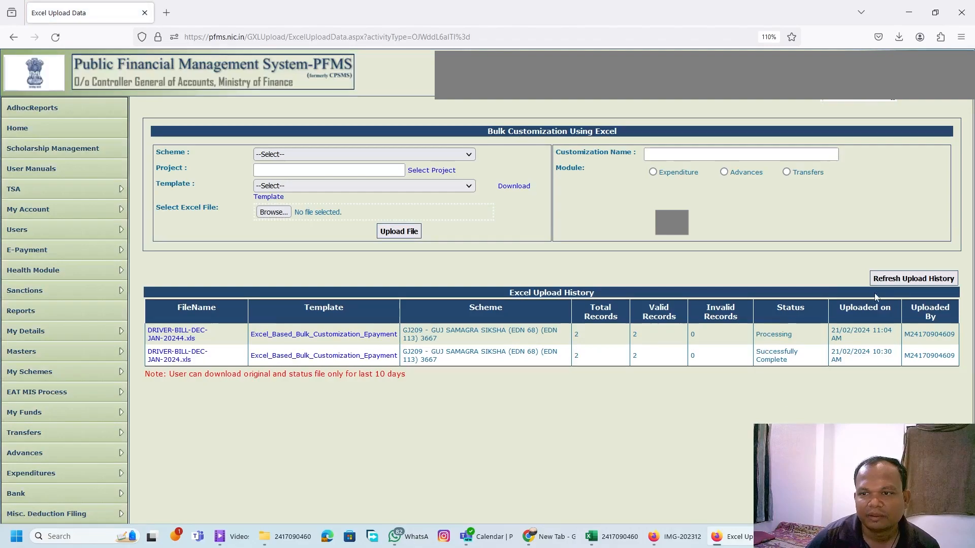
click(886, 278)
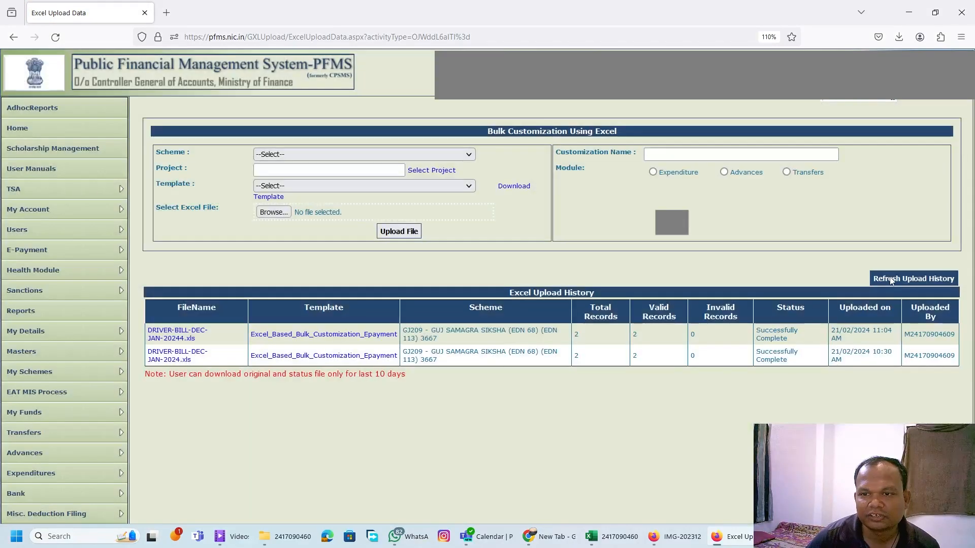
double_click(784, 332)
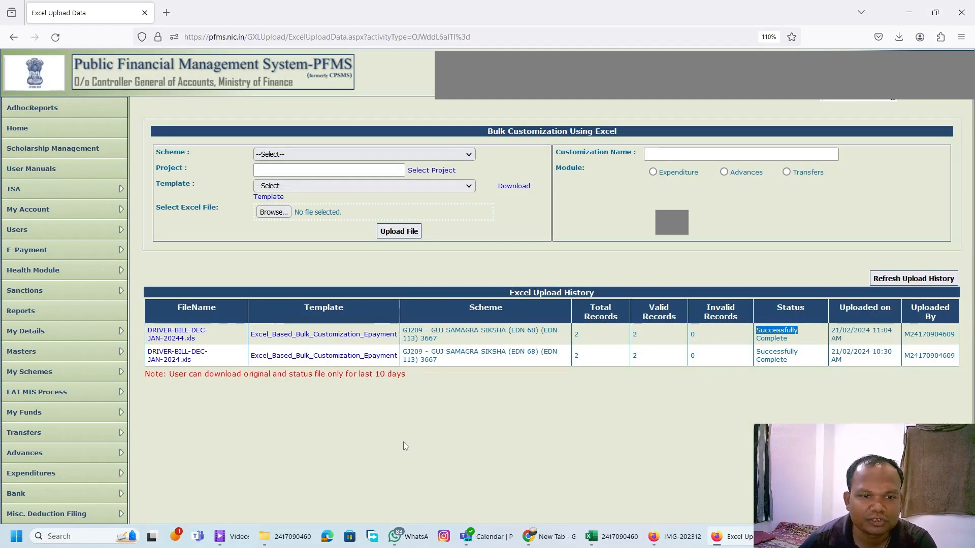
scroll(396, 425, down, 2)
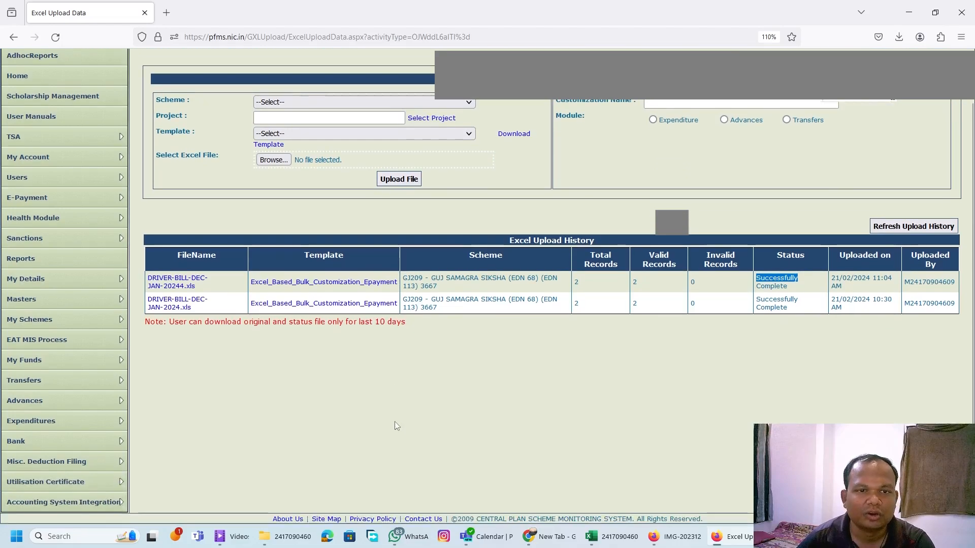
scroll(394, 422, up, 2)
scroll(391, 417, down, 2)
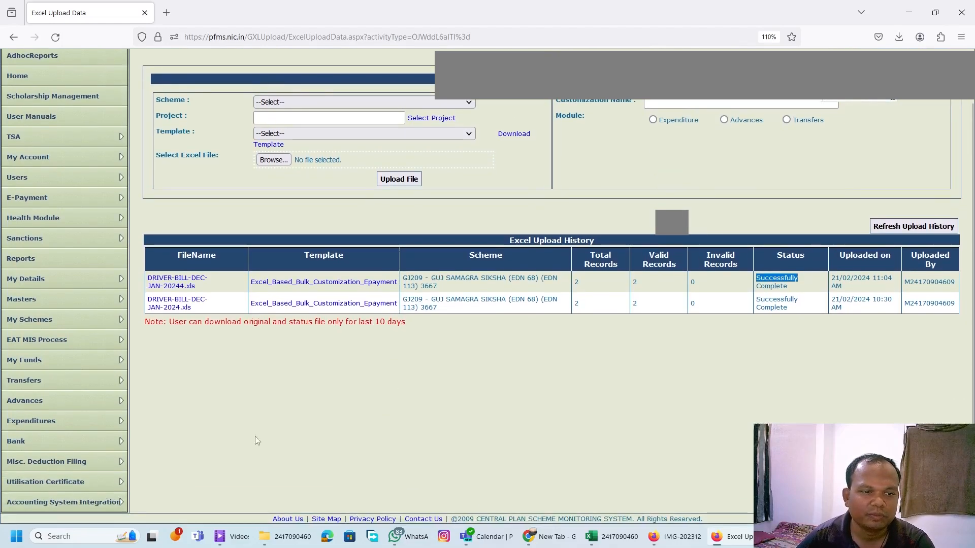
mouse_move(87, 421)
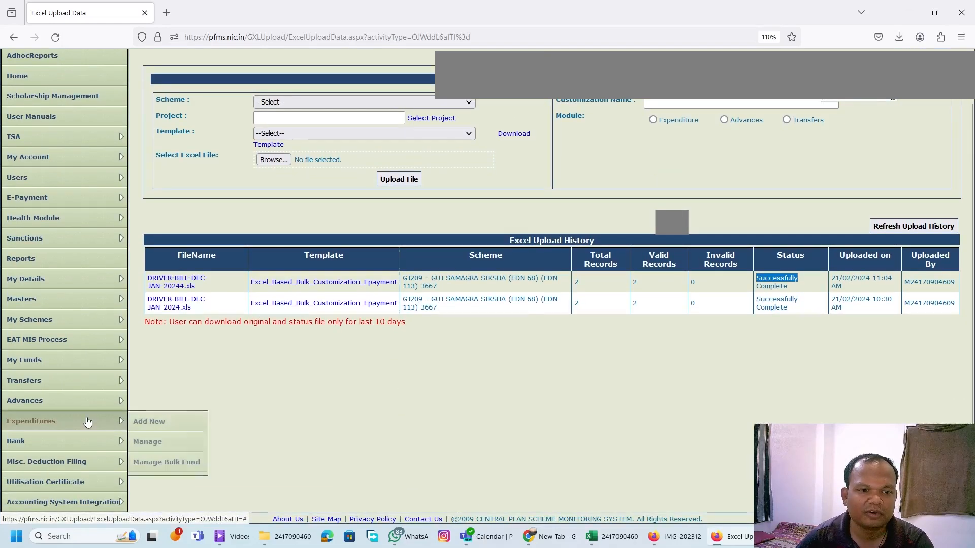
click(159, 429)
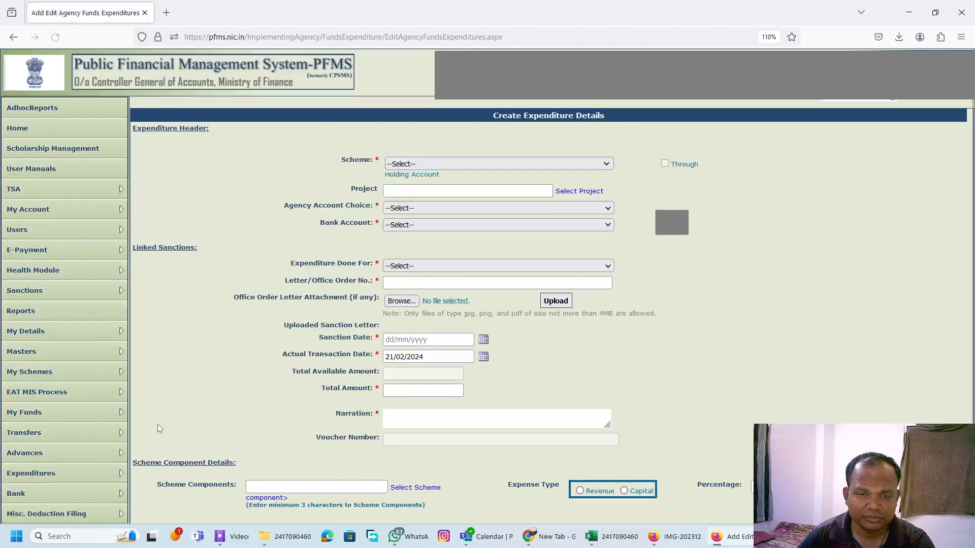
Search Manage Expenditures for the expenditures of scheme GJ209 - GUJ SAMAGRA SIKSHA (EDN 68) (EDN 113) 3667.
scroll(157, 418, down, 4)
mouse_move(102, 367)
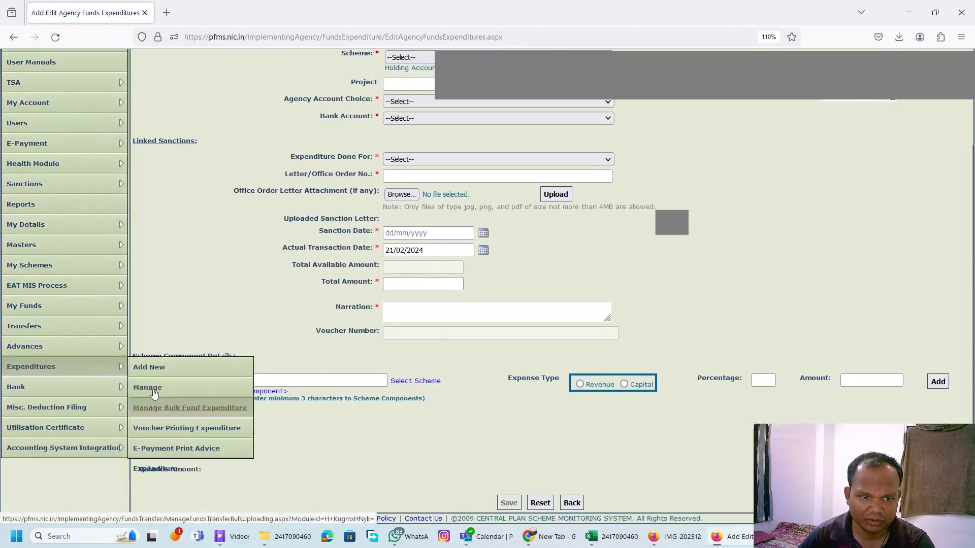
click(203, 388)
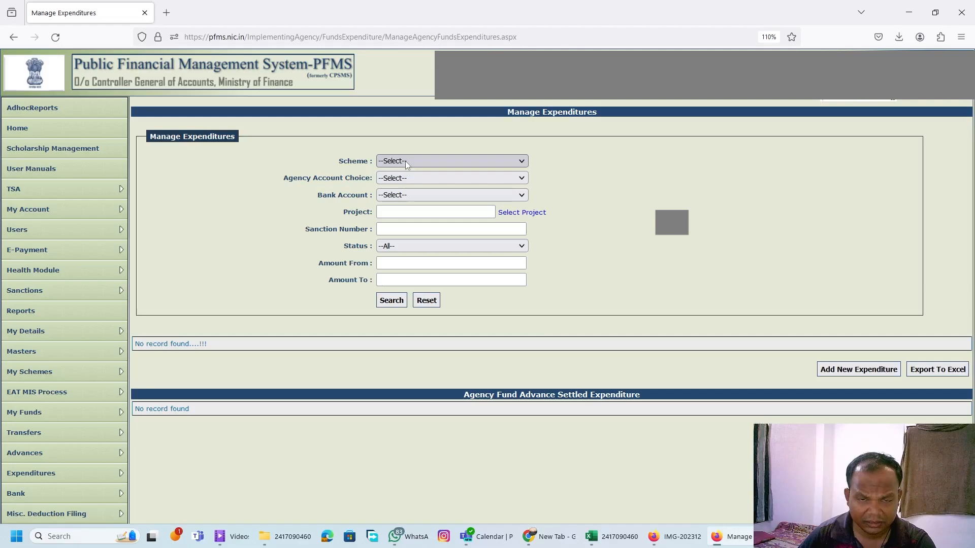
click(409, 162)
click(457, 309)
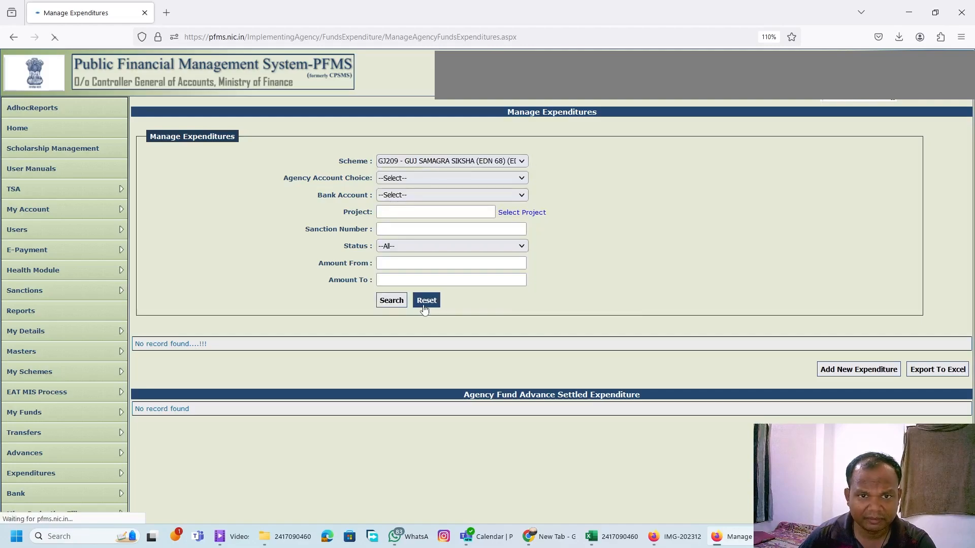
click(390, 300)
scroll(390, 302, down, 2)
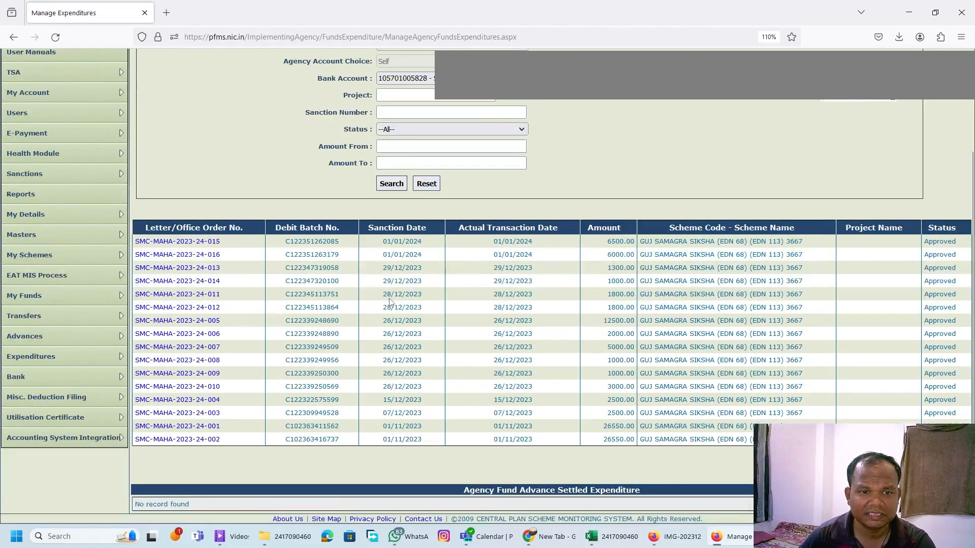
Sort the expenditures by letter/office order number and copy the highest order number.
click(221, 228)
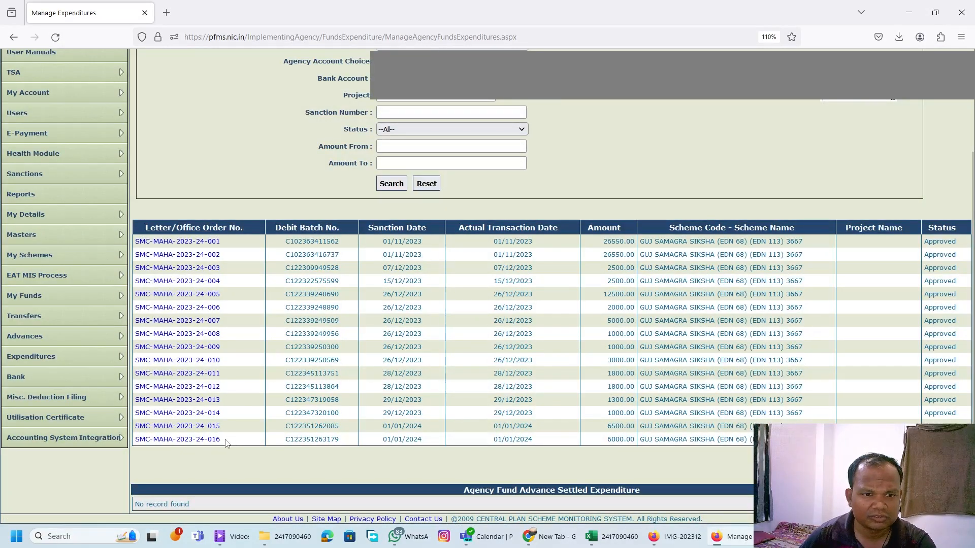
drag(229, 439, 167, 452)
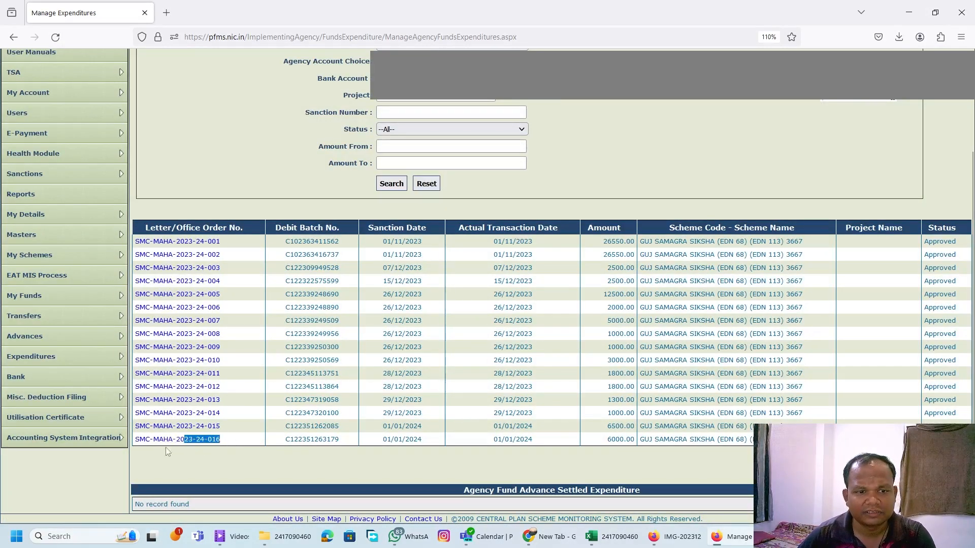
click(224, 264)
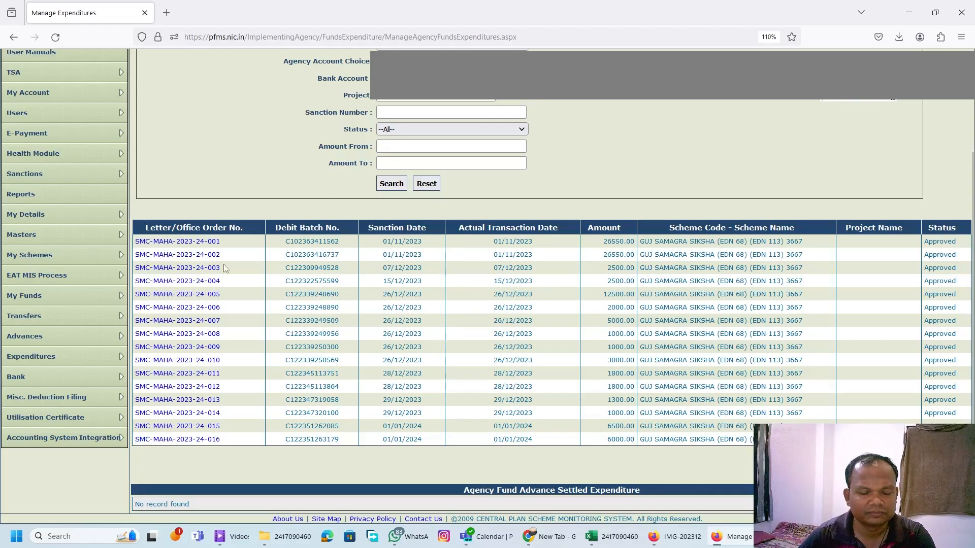
Start a new expenditure for scheme GJ209 - GUJ SAMAGRA SIKSHA (EDN 68) (EDN 113) 3667 and open the DRIVER-BILL-PAYMENT[Self][ZBA] customization.
mouse_move(99, 357)
click(139, 361)
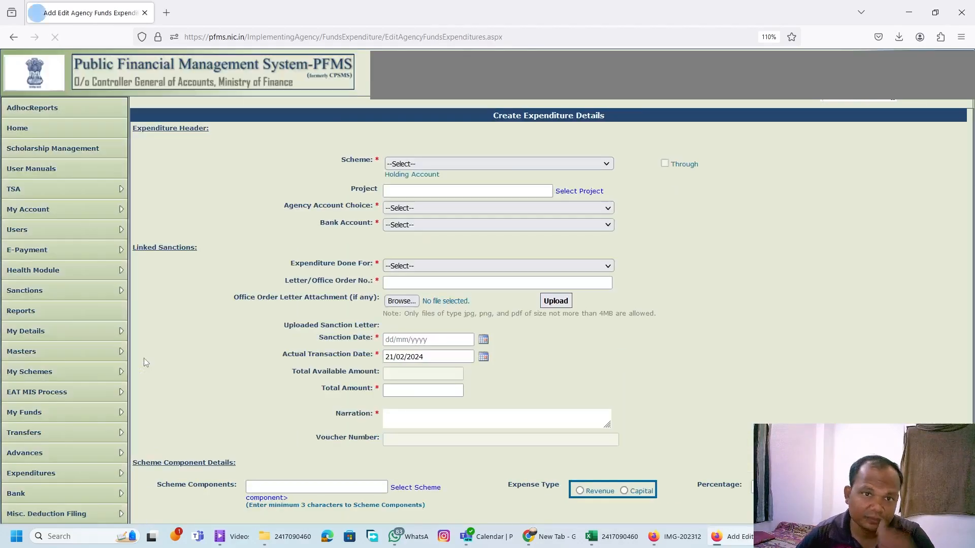
click(426, 164)
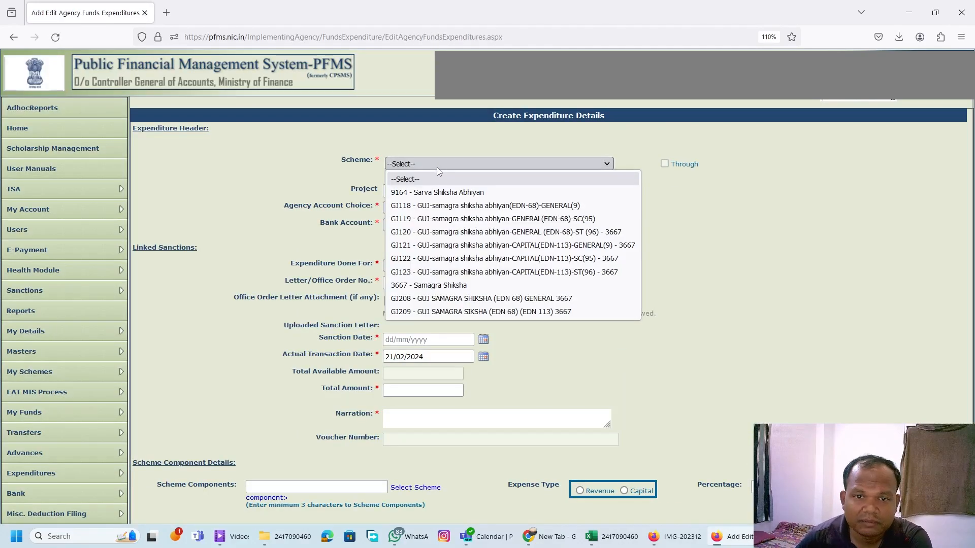
click(430, 311)
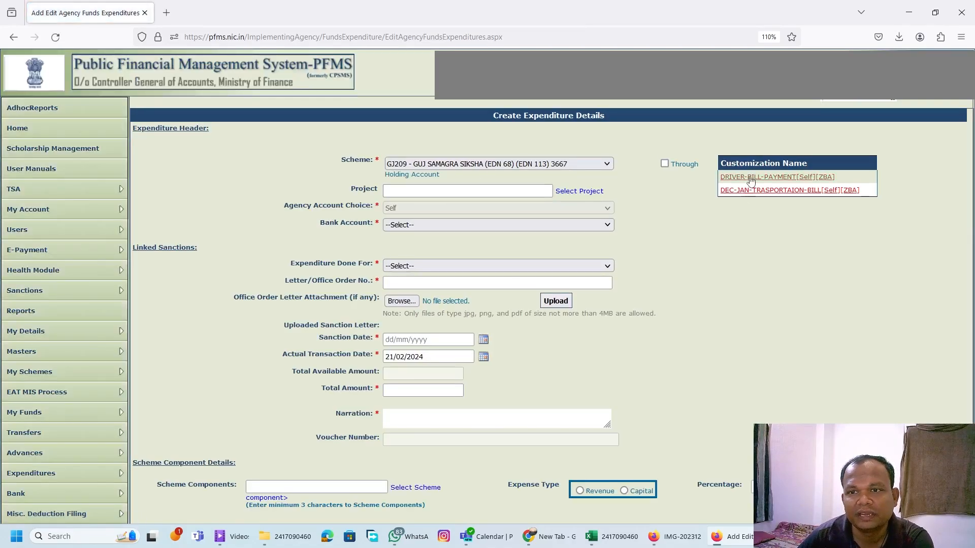
click(799, 178)
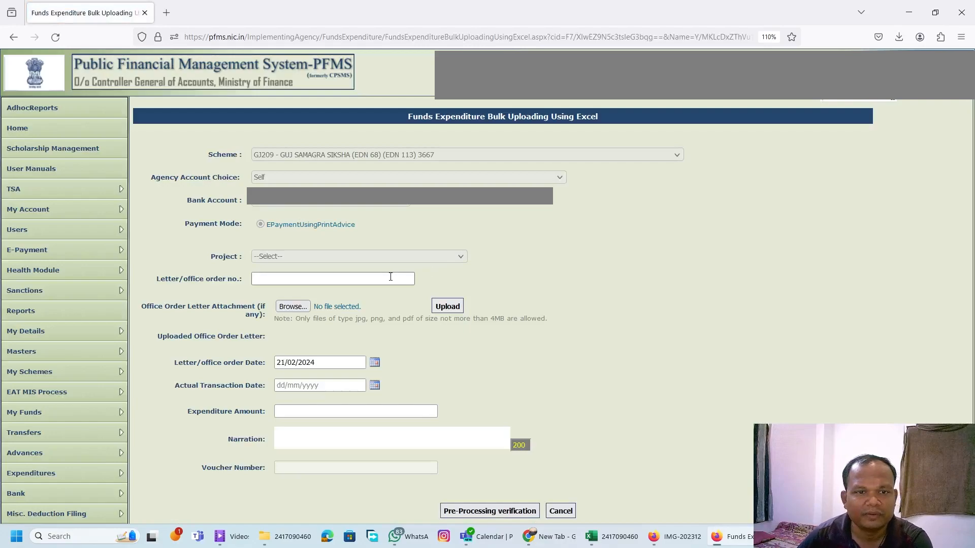
Fill in the letter/office order number by pasting the copied number and raising its final digit by one.
text(SMC-MAHA-2023-24-016)
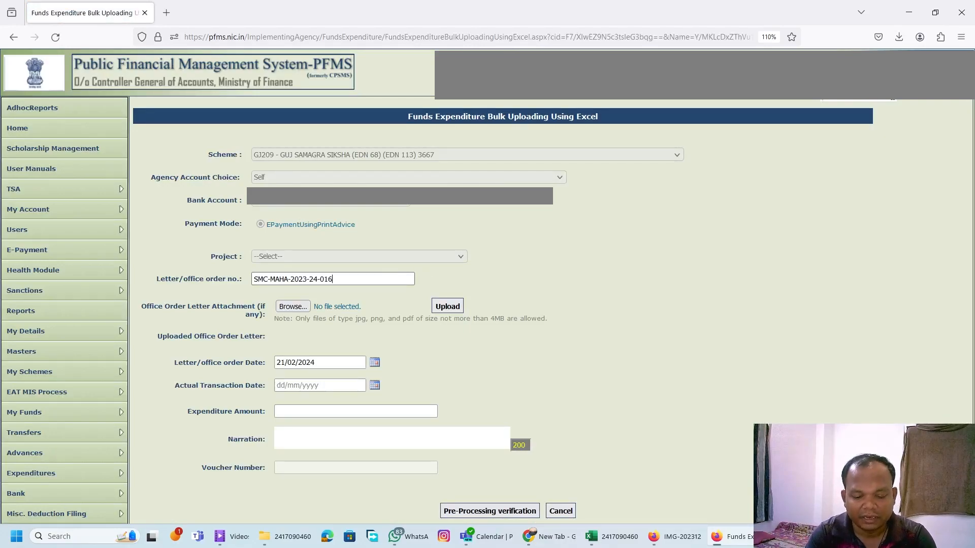
key(BackSpace)
text(7)
click(595, 280)
Set the actual transaction date to 14/02/2024.
scroll(593, 275, down, 2)
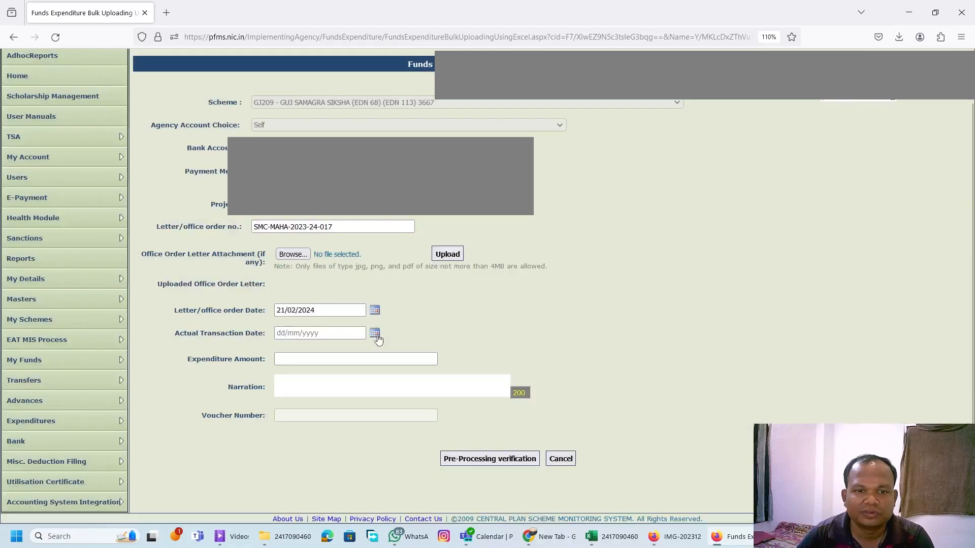
click(377, 335)
click(334, 394)
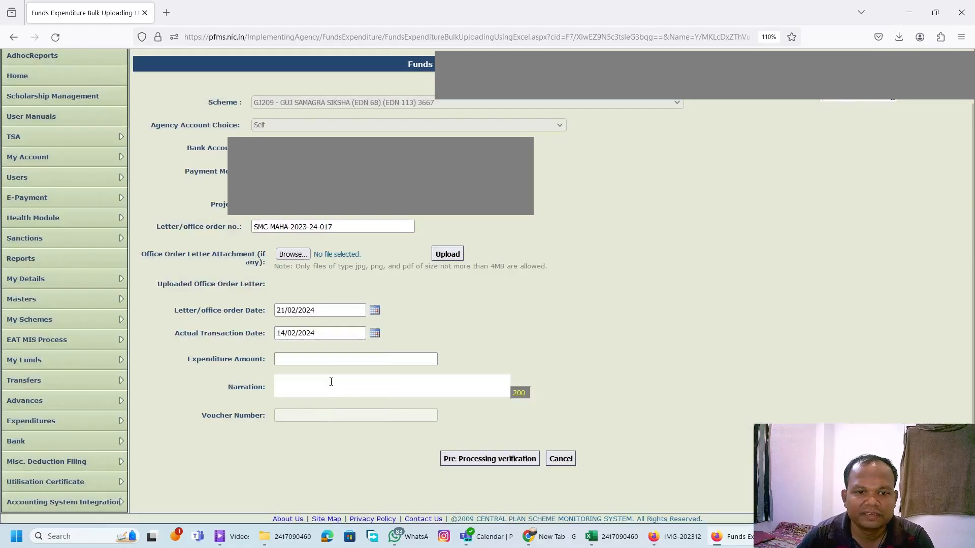
click(375, 332)
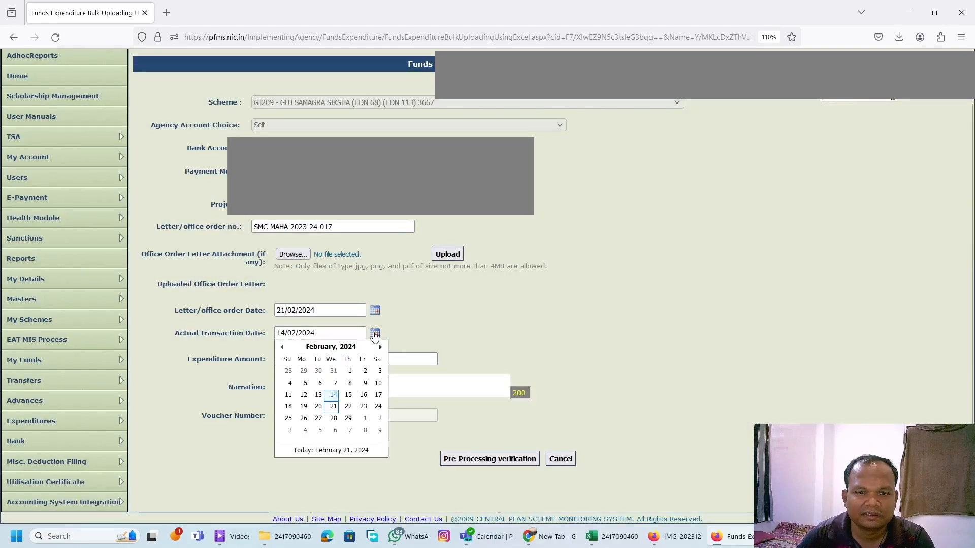
click(334, 404)
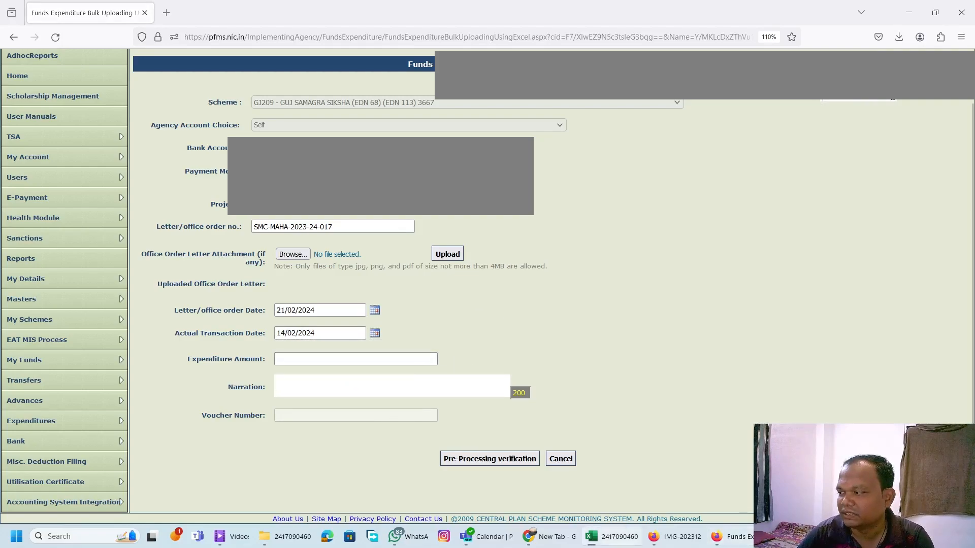
Enter an expenditure amount of 27000 and the narration TRASPORTATION BILL.
click(329, 358)
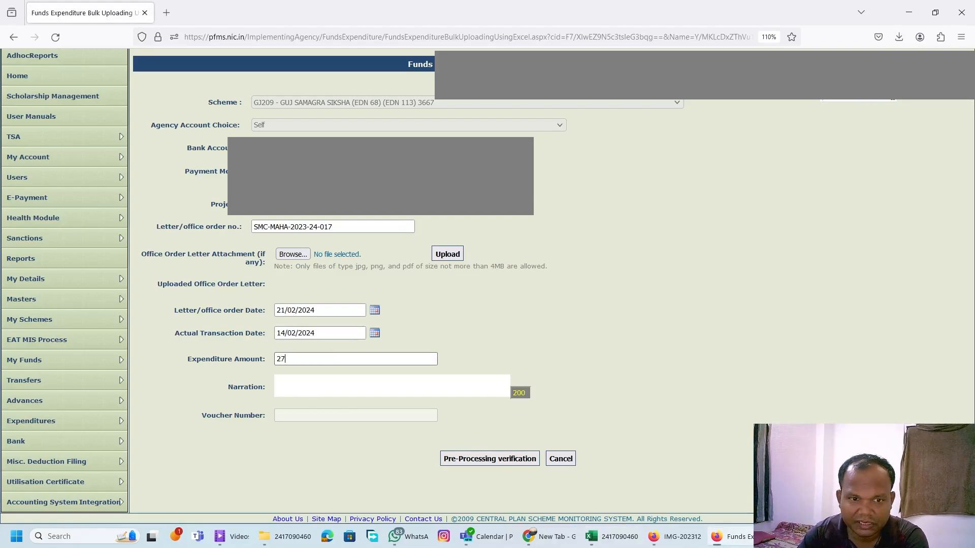
click(322, 388)
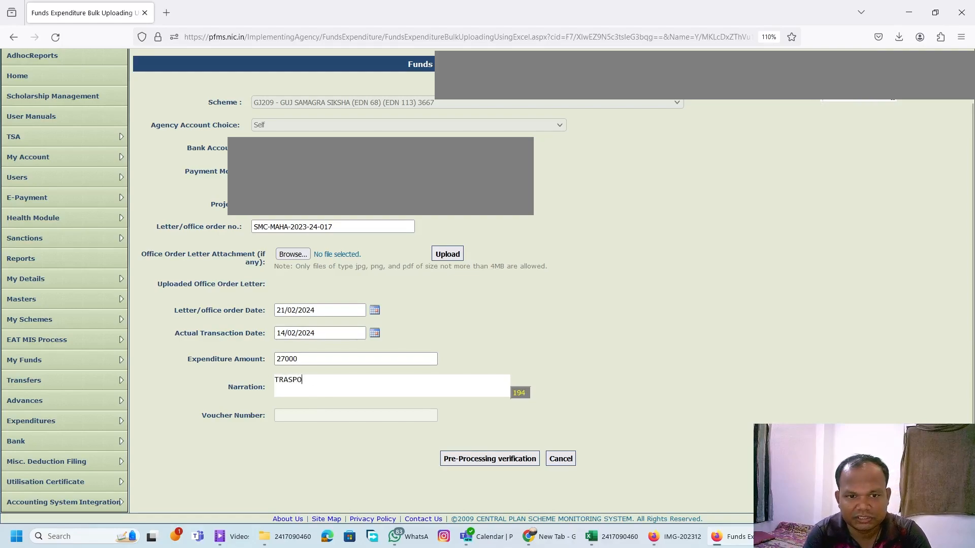
text(TRASPORTIO)
key(BackSpace)
key(BackSpace)
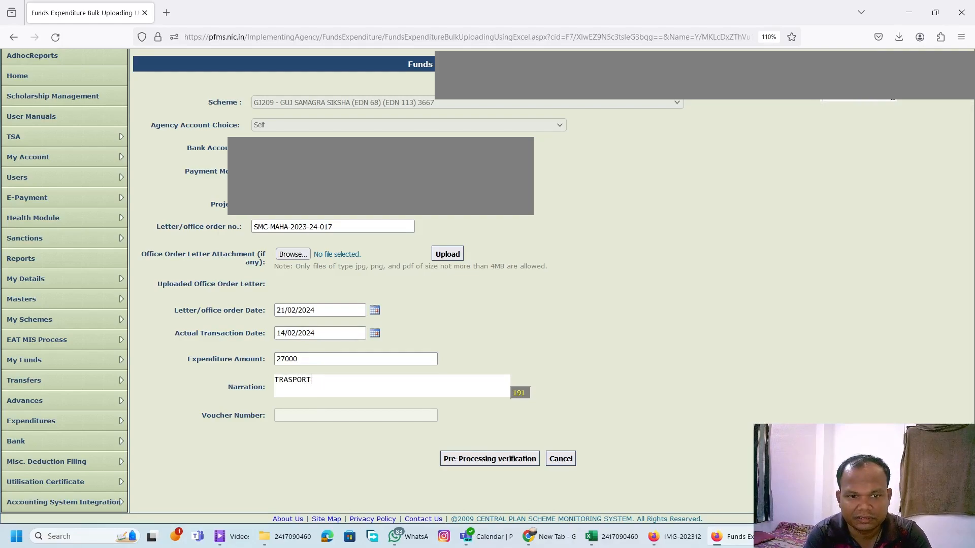
text(ATION BILL)
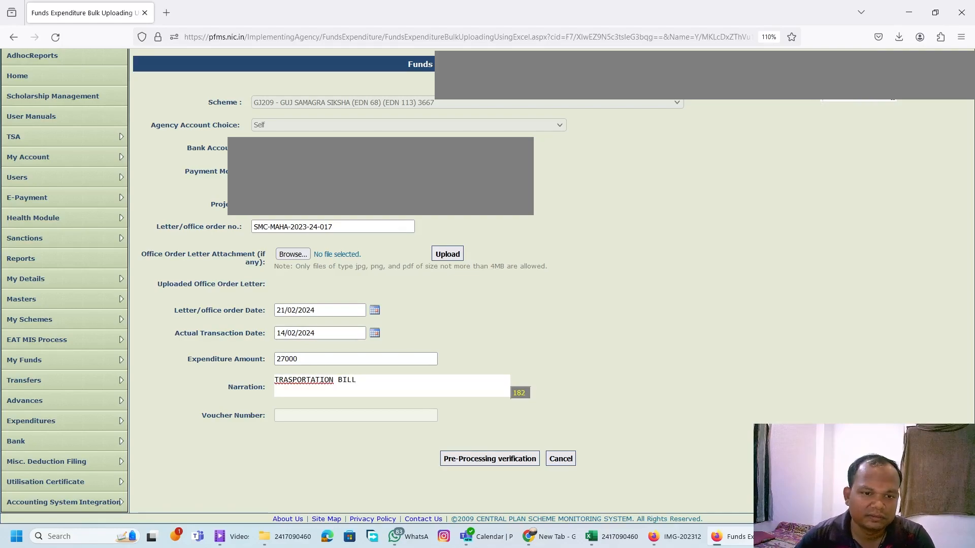
Correct and extend the narration to TRANSPORTATION BILL DEC23 JAN2024 and run the pre-processing verification.
right_click(302, 381)
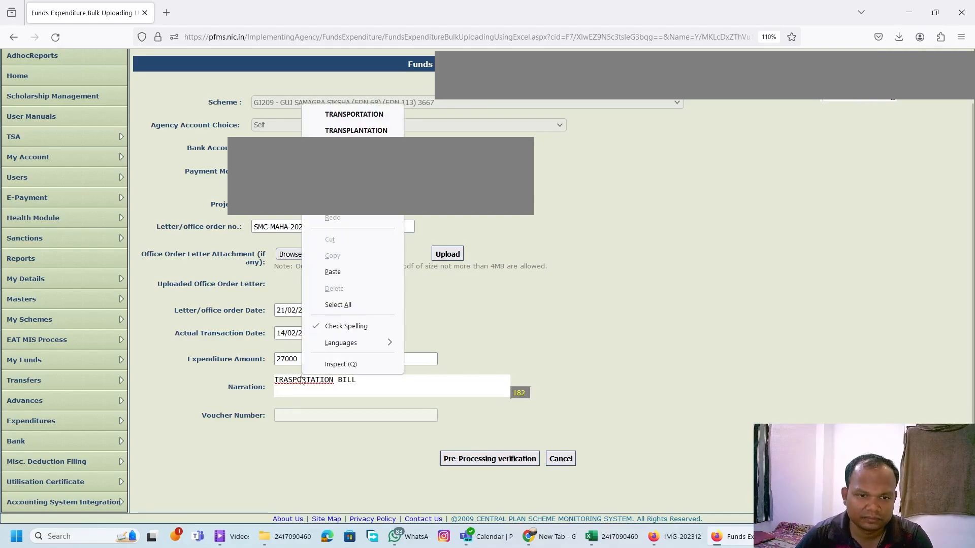
click(354, 114)
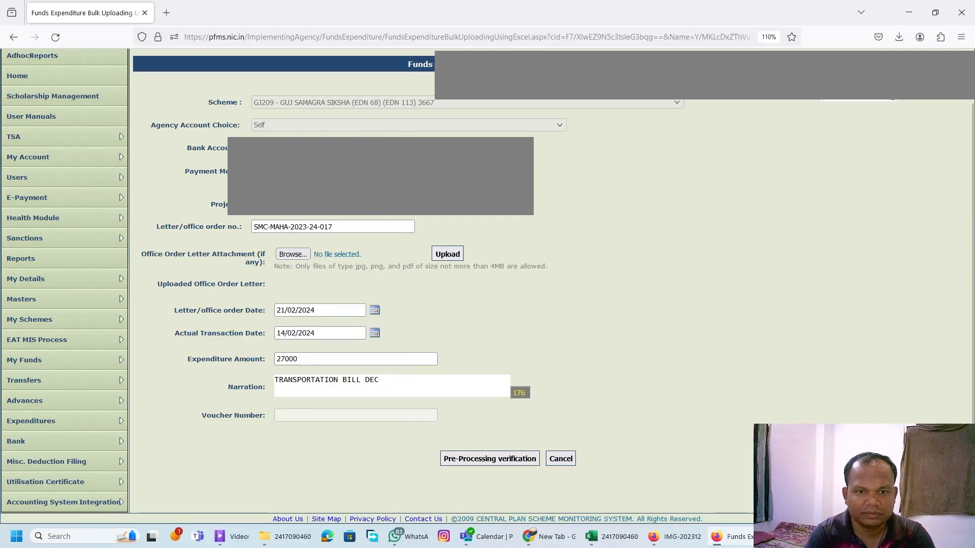
text(DEC JAN2024)
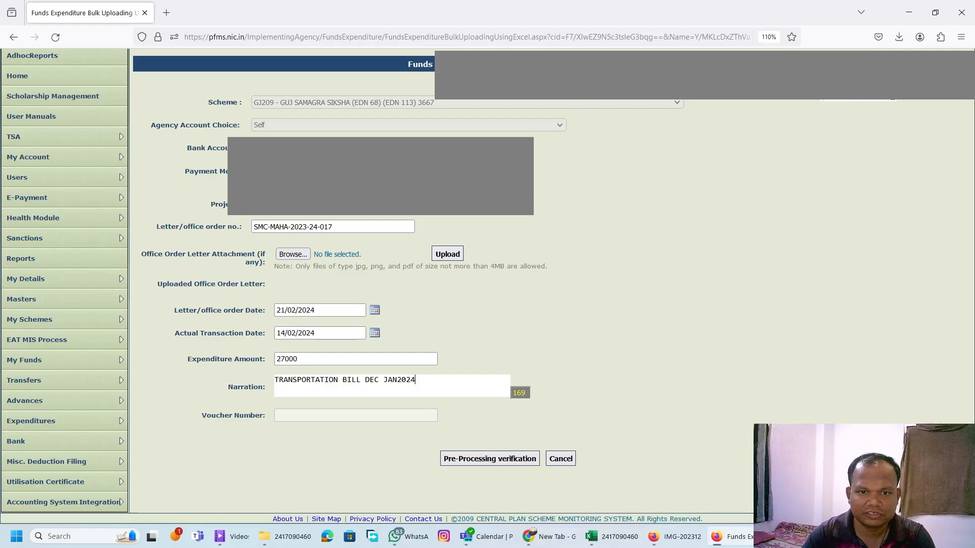
click(379, 384)
text(23)
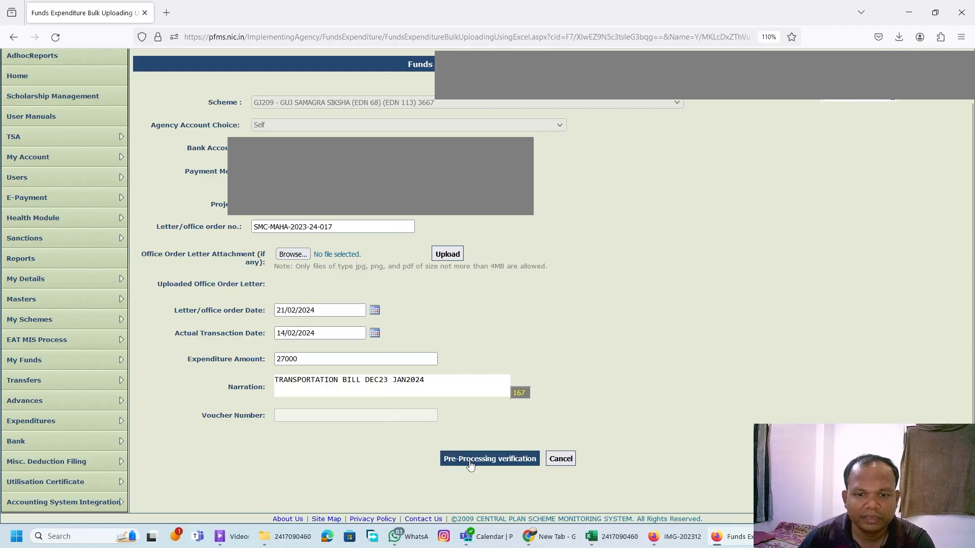
click(495, 463)
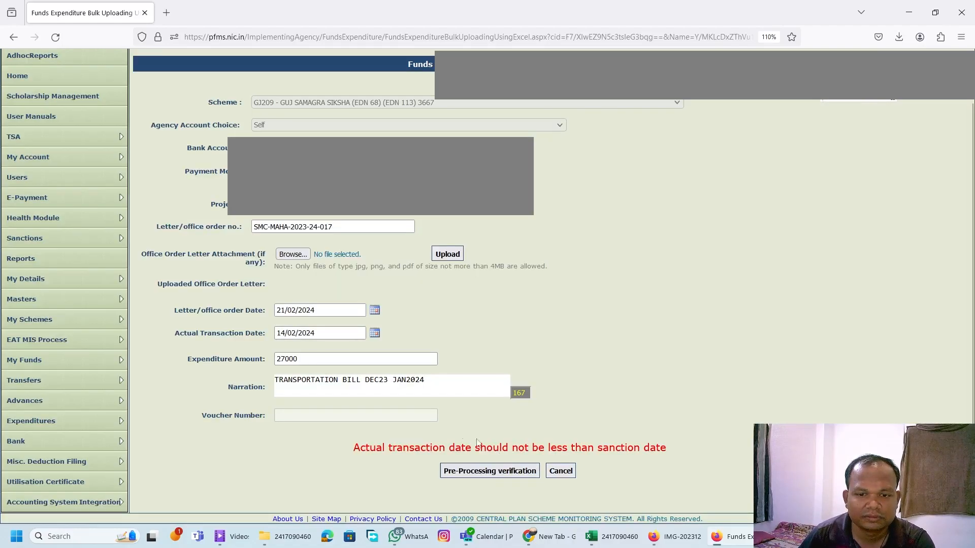
Set the letter/office order date and the actual transaction date to 21/02/2024 and rerun the pre-processing verification.
click(374, 333)
click(412, 313)
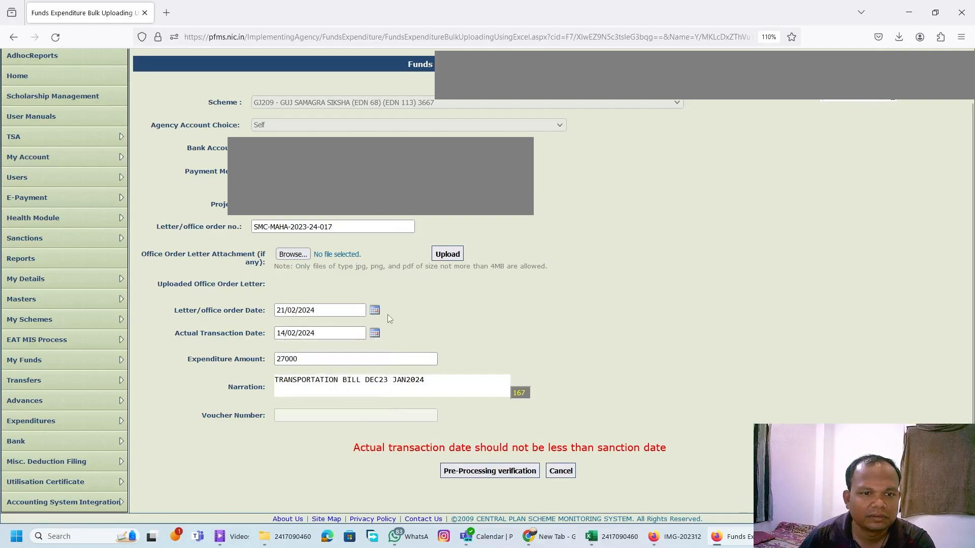
click(373, 311)
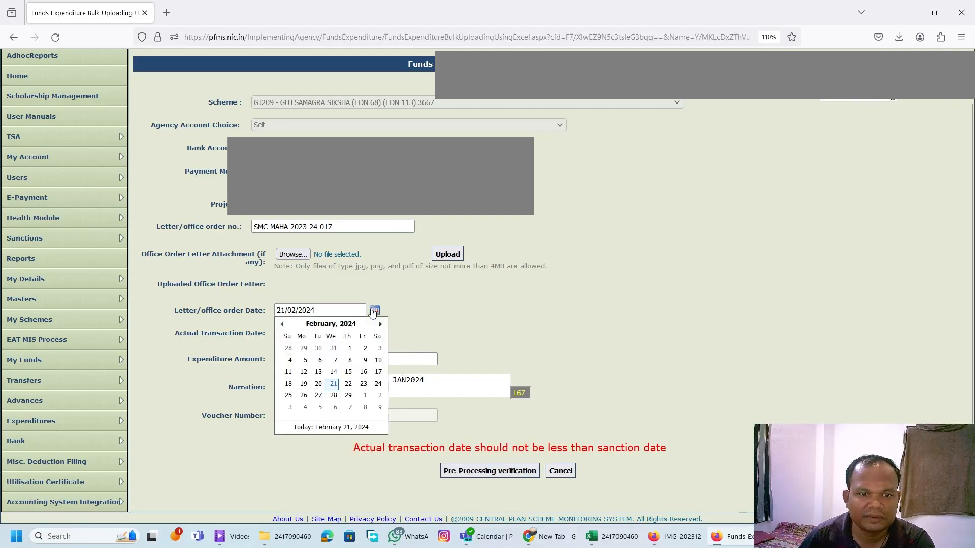
click(333, 383)
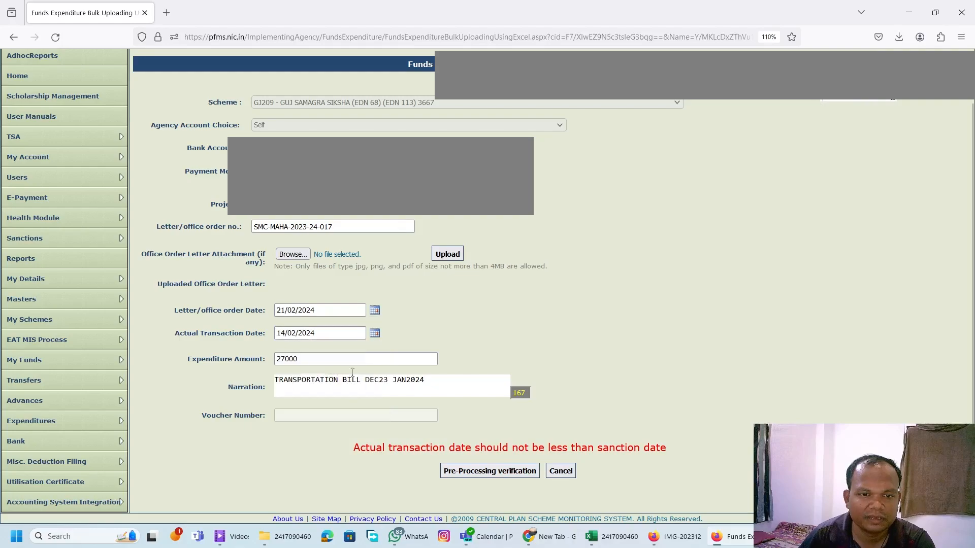
click(375, 333)
click(334, 412)
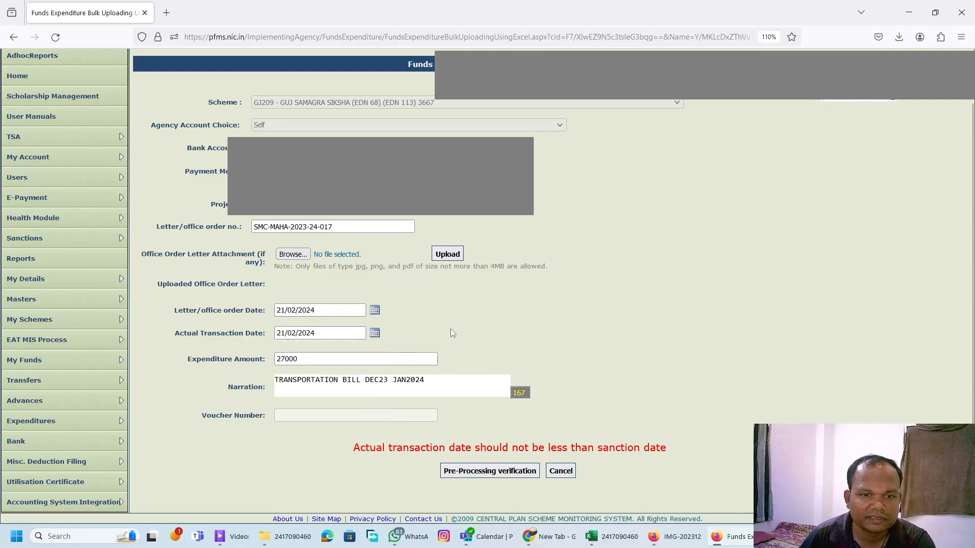
click(490, 468)
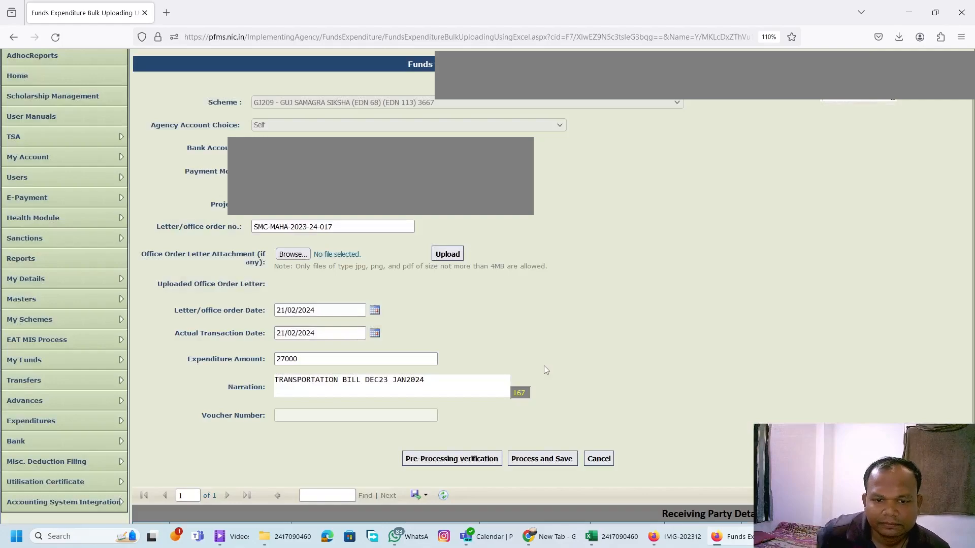
Review the receiving party details down to the validation error column, and process and save the bulk expenditure.
scroll(544, 370, down, 3)
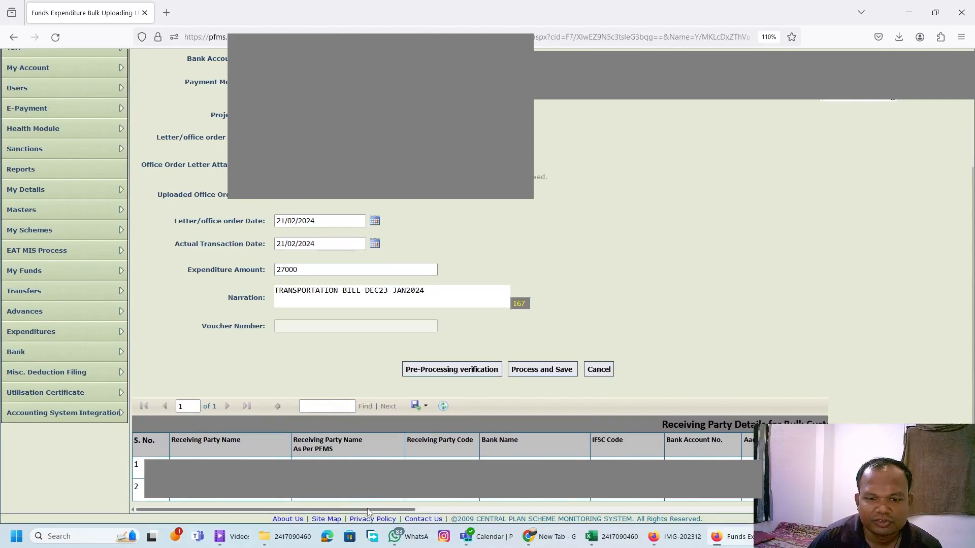
drag(369, 512, 768, 504)
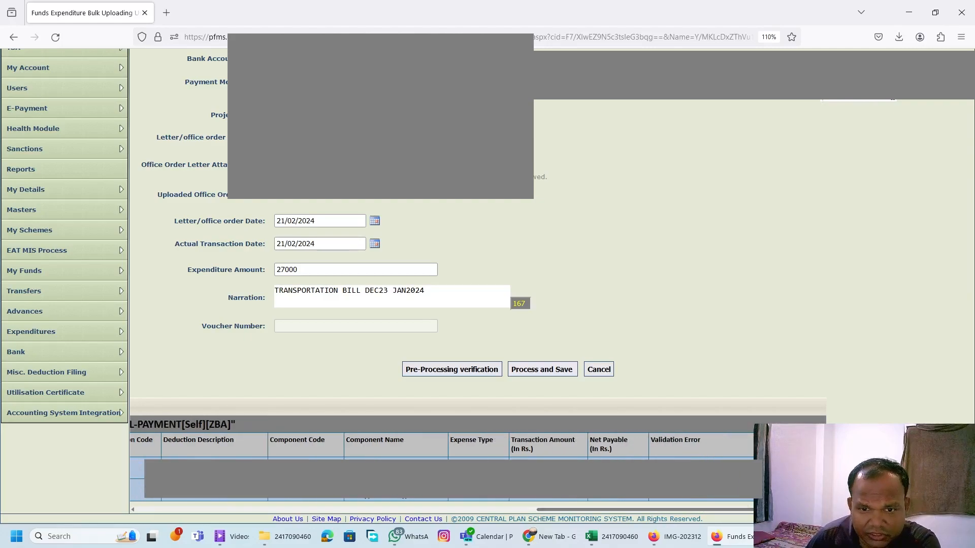
click(543, 370)
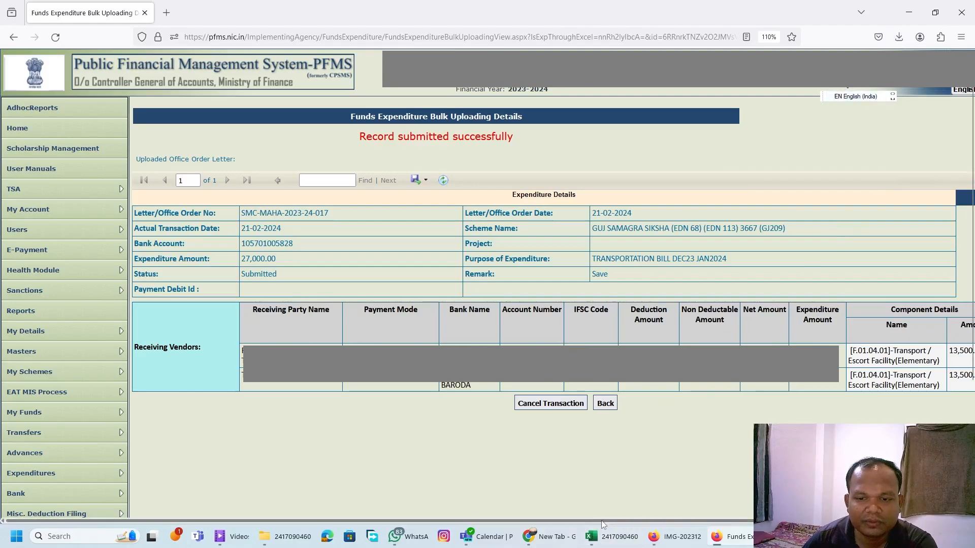
drag(601, 521, 647, 521)
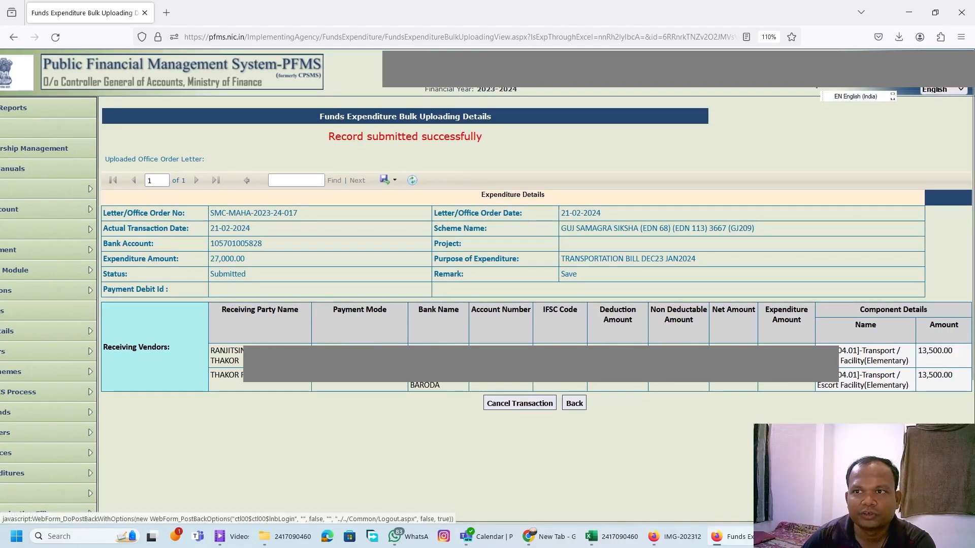
Log out of the current account and fill in the approver's username on the login form, correcting its last digit.
click(950, 50)
click(782, 217)
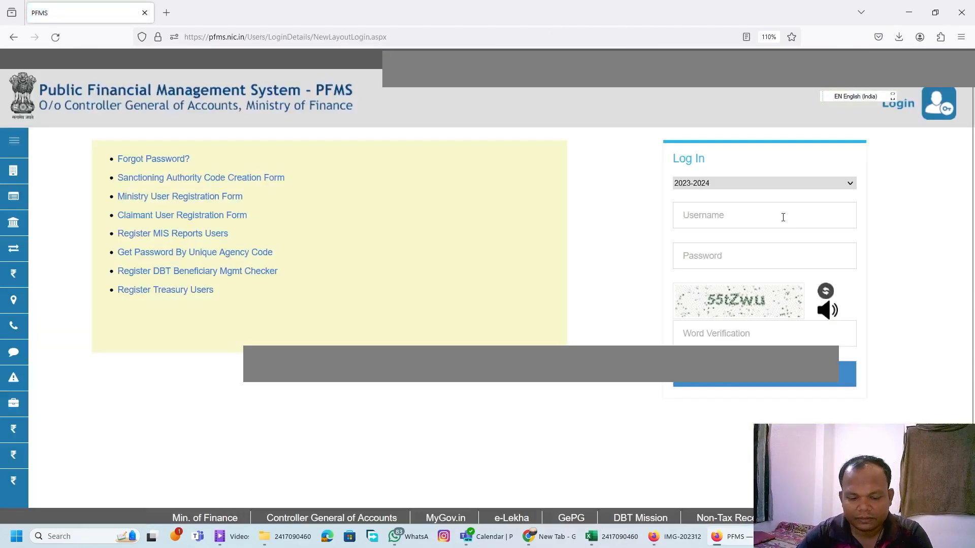
text(C24170904)
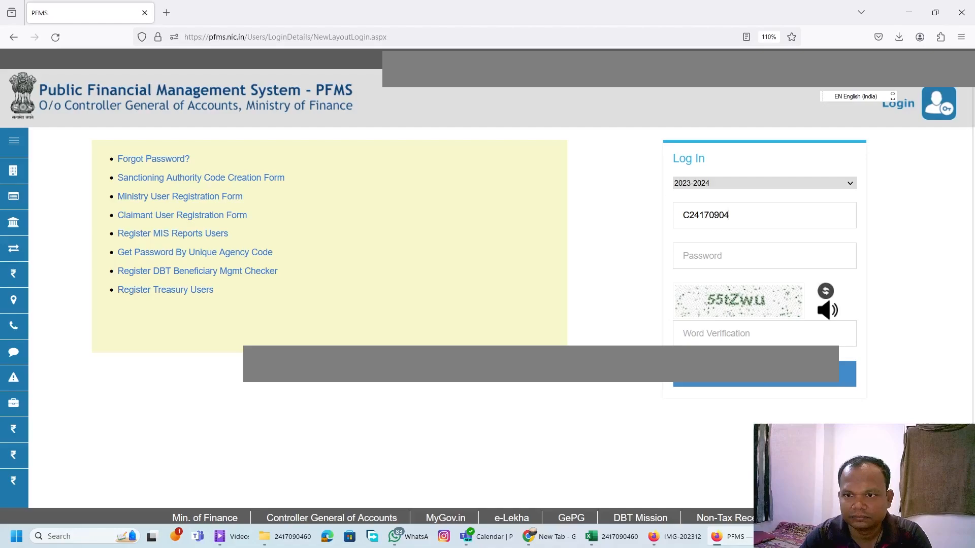
text(602)
key(Tab)
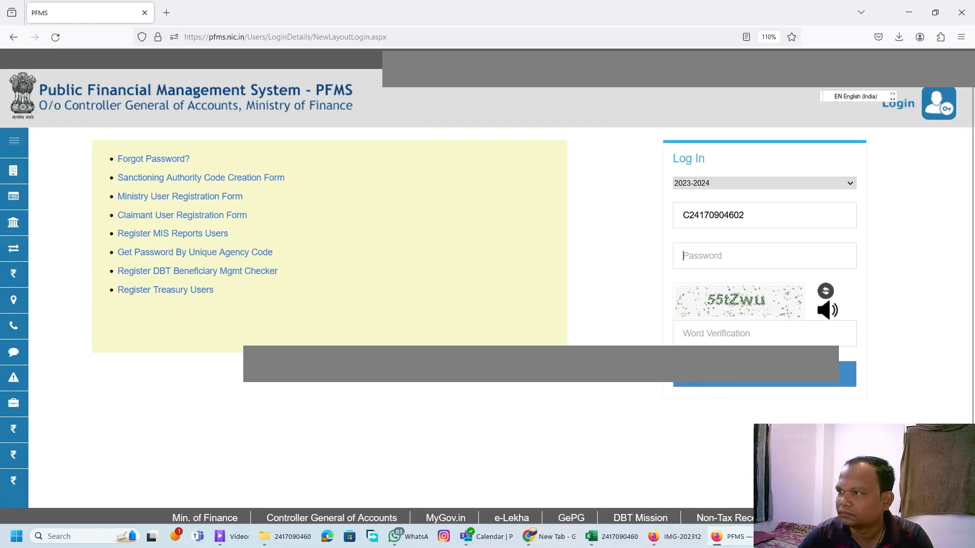
click(771, 217)
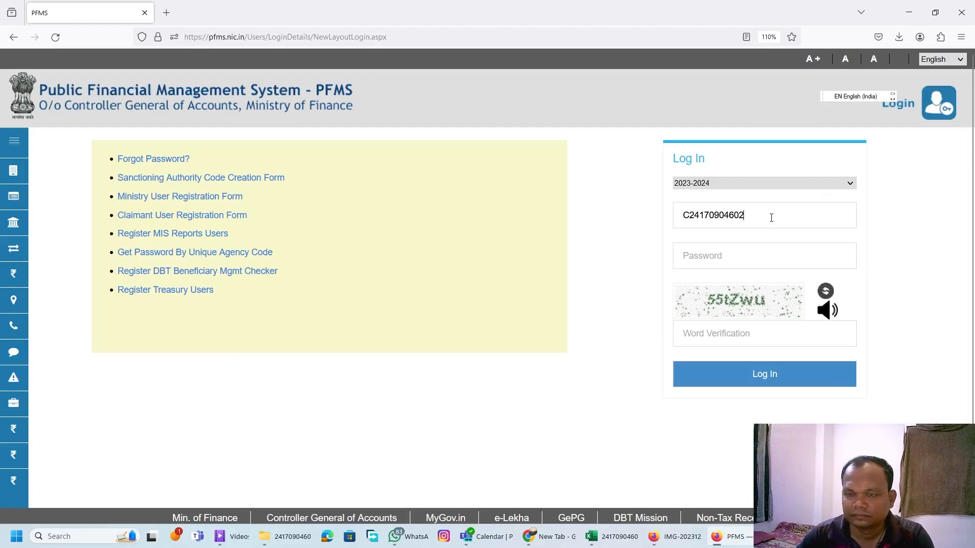
key(BackSpace)
text(9)
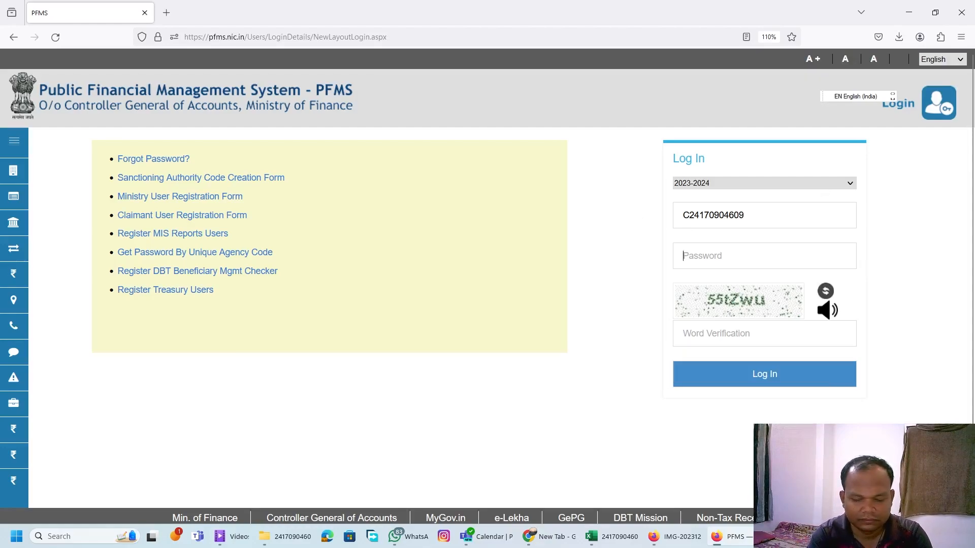
text(*****)
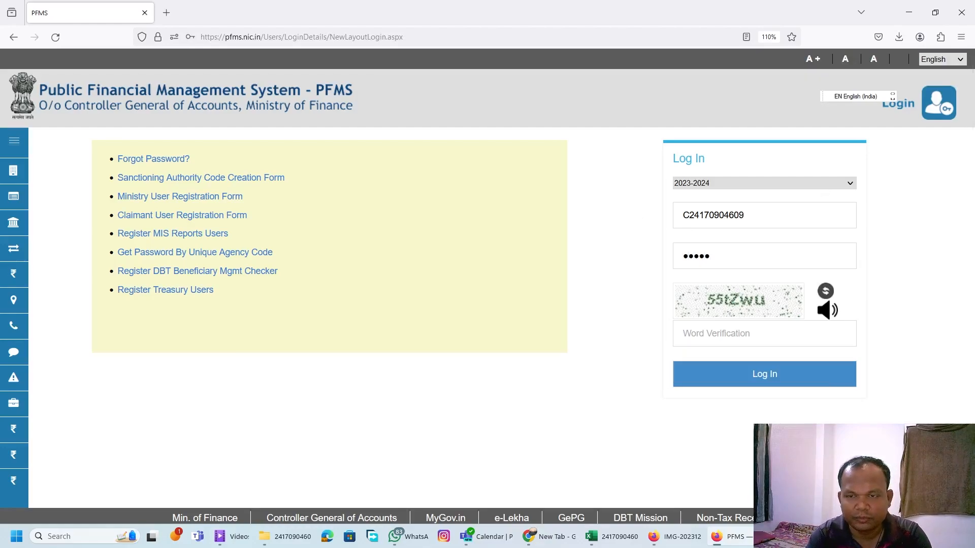
text(**)
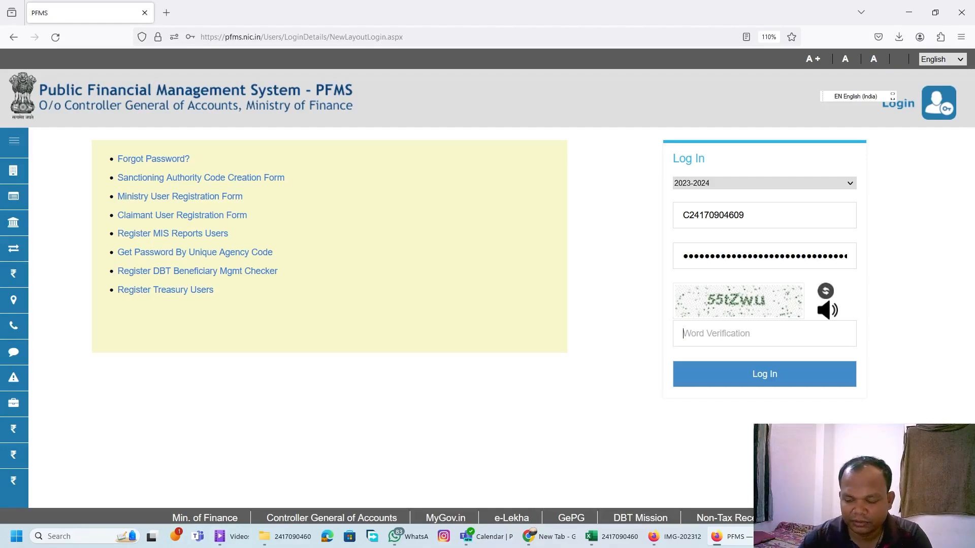
text(55t)
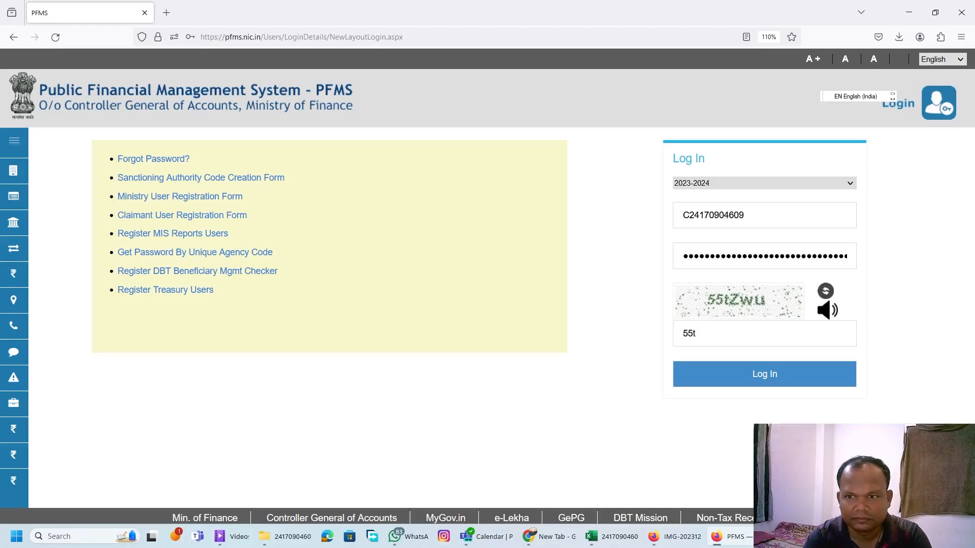
text(Zwu)
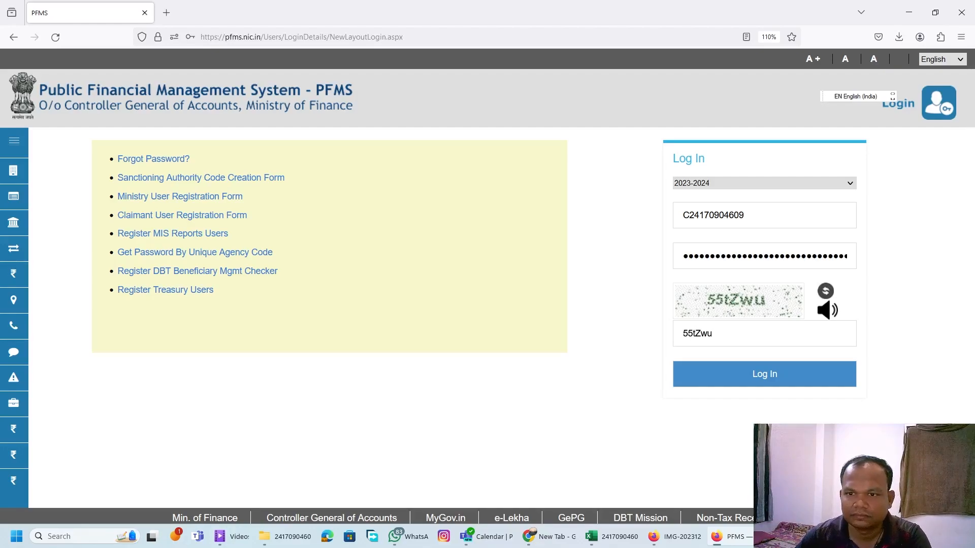
Enter the account password and the word verification code, and log in as the approver.
click(768, 376)
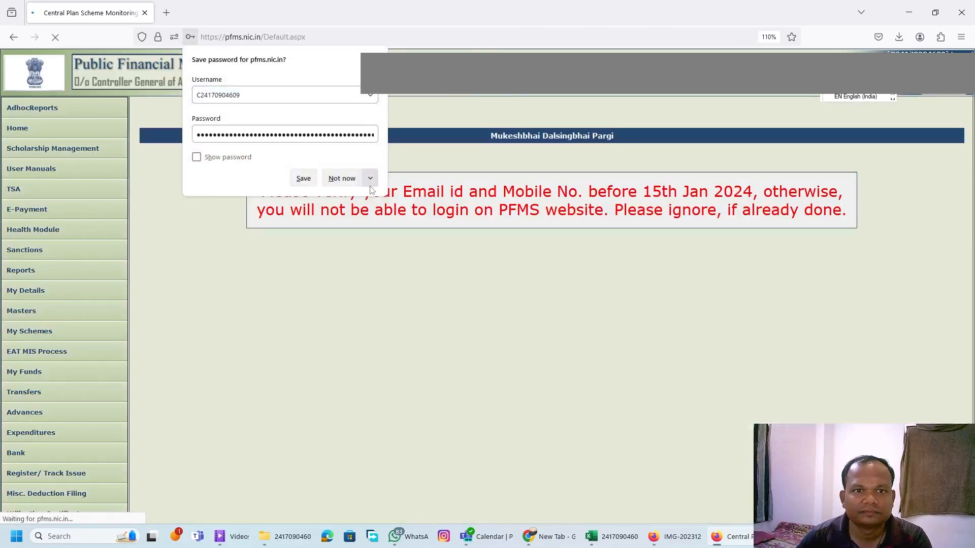
List the bulk fund expenditures for scheme GJ209 - GUJ SAMAGRA SIKSHA (EDN 68) (EDN 113) 3667 and open the submitted one.
scroll(513, 382, down, 1)
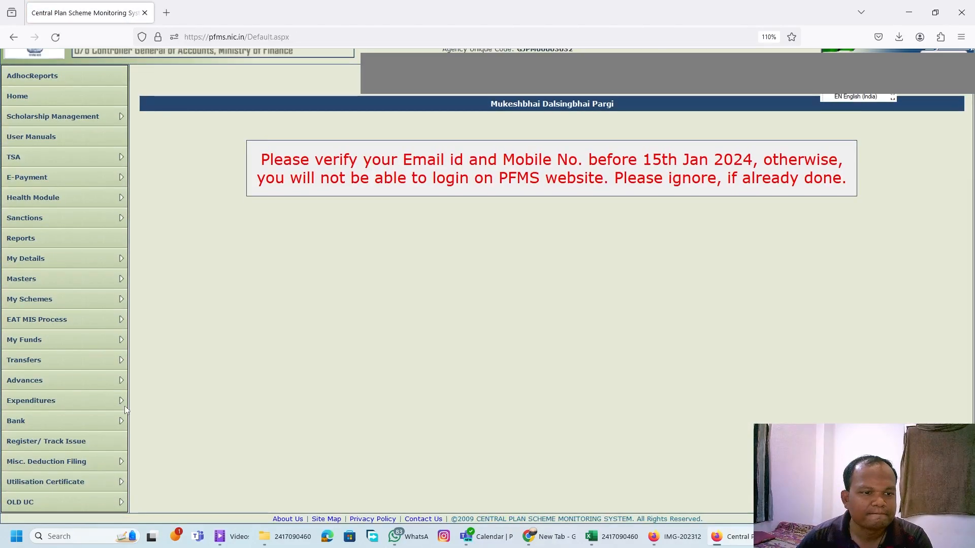
mouse_move(65, 404)
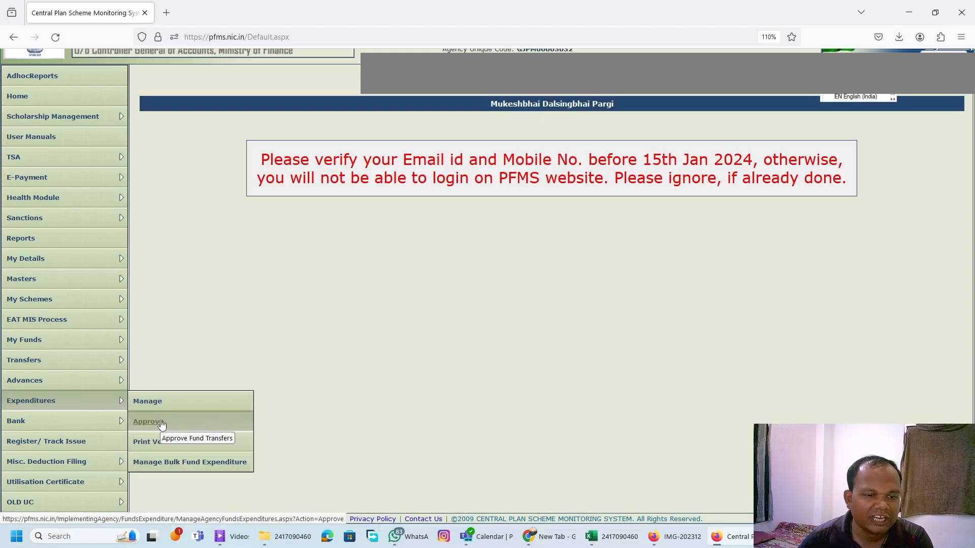
click(193, 469)
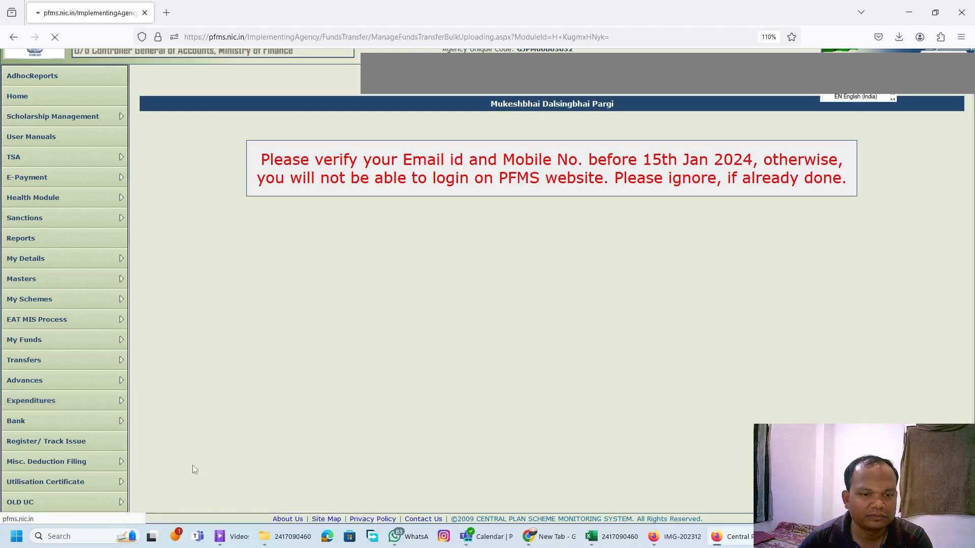
click(362, 160)
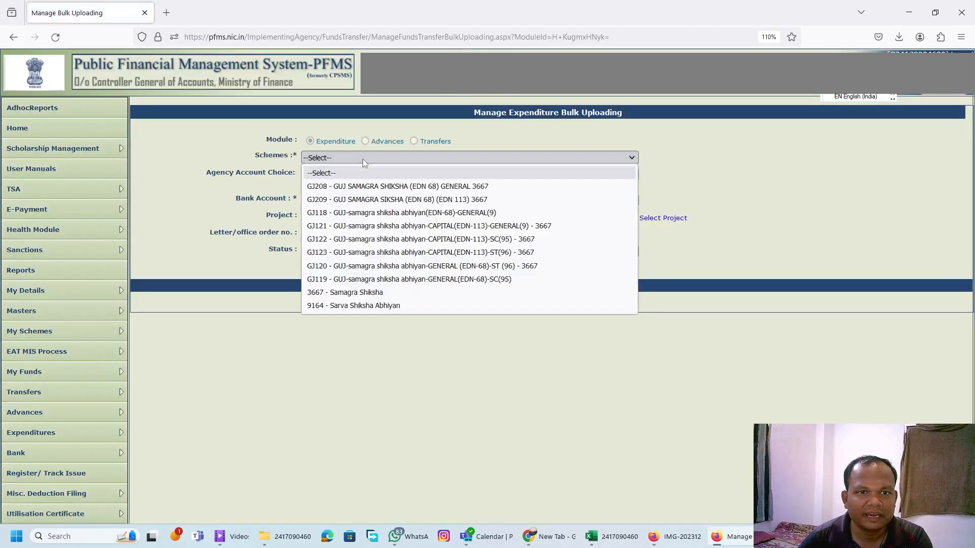
click(371, 202)
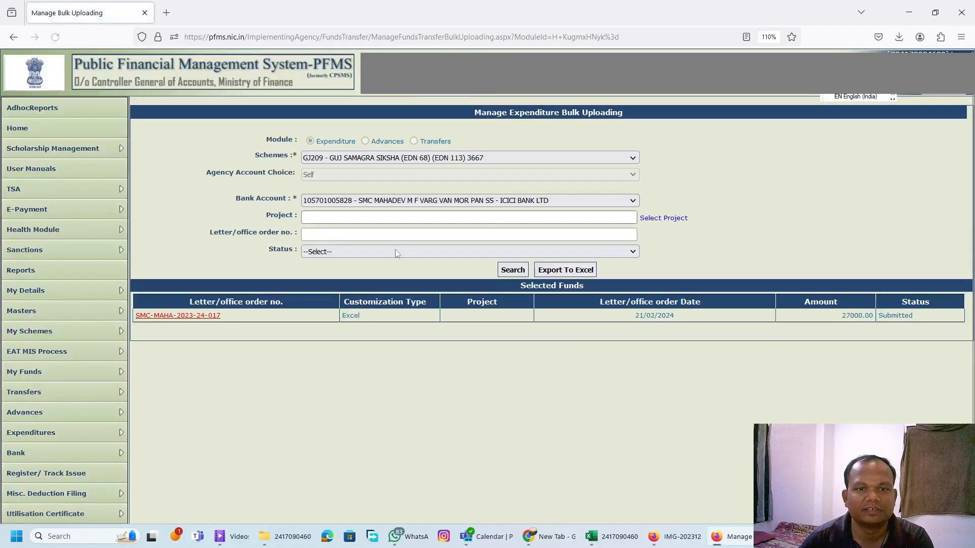
click(177, 320)
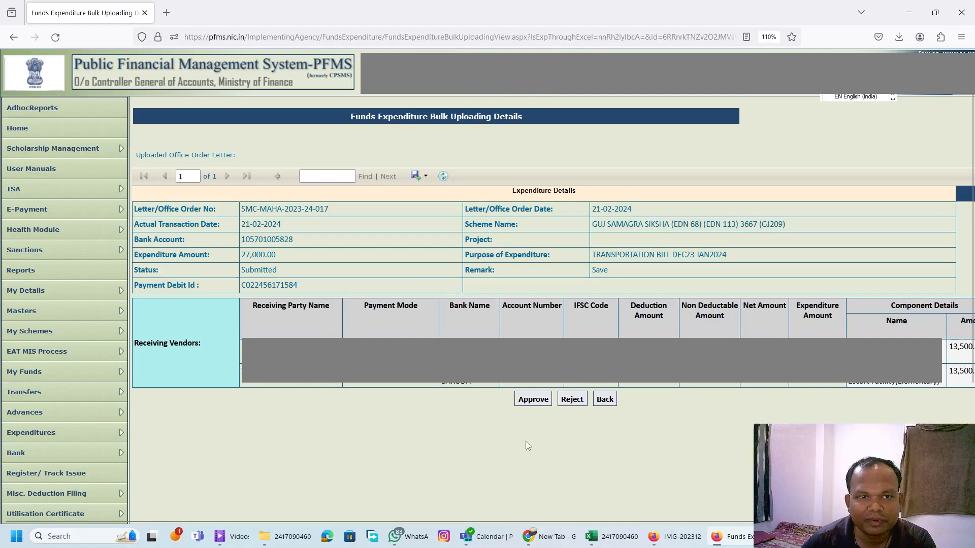
Approve the transportation bill expenditure with the remark Approved and accept the PPA processing notice.
click(533, 400)
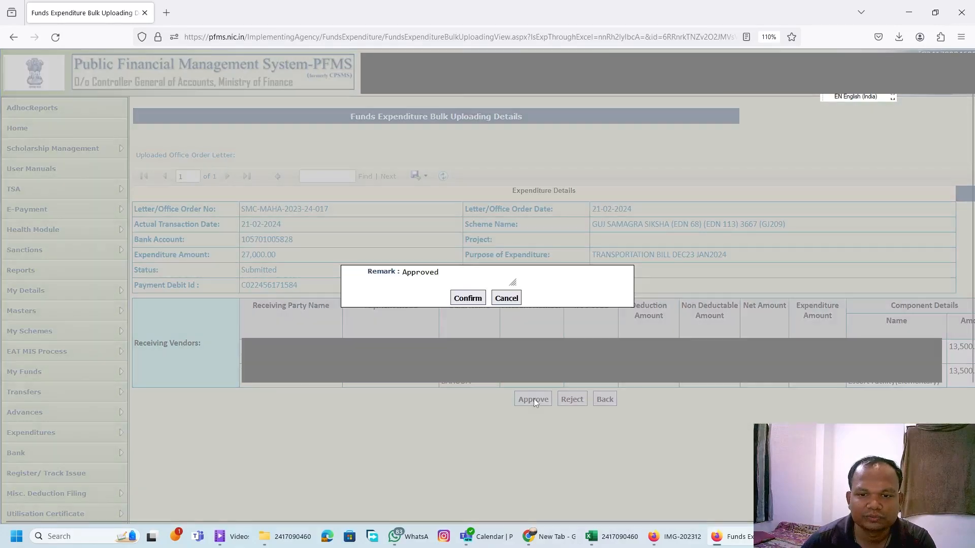
click(469, 301)
click(539, 311)
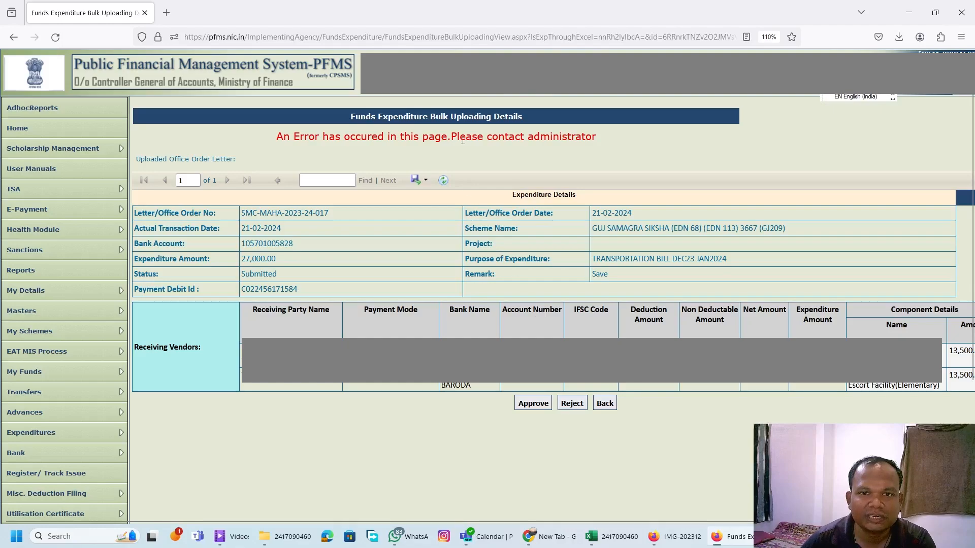
Try approving the same expenditure a second time, confirming the remark and the PPA notice, and check the response message.
drag(451, 137, 656, 143)
click(519, 420)
click(531, 403)
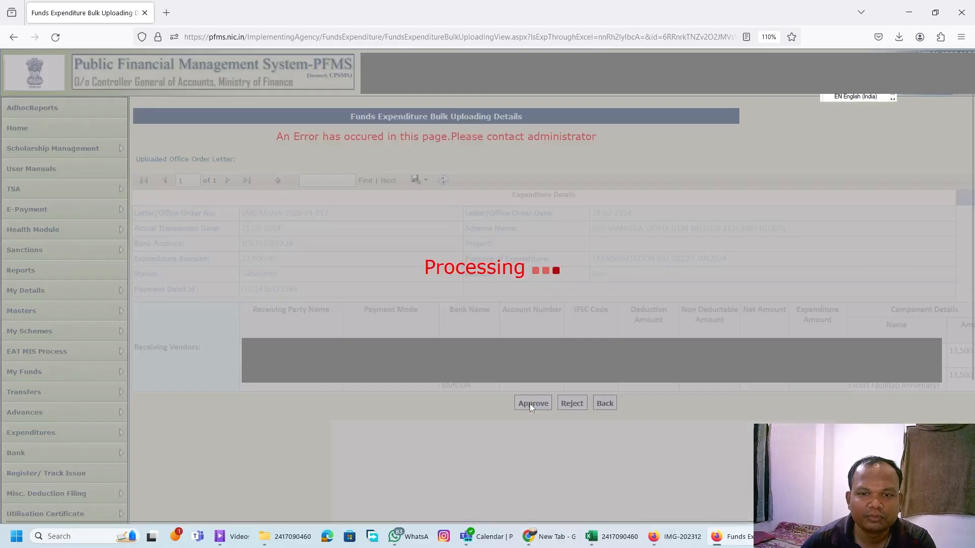
click(466, 298)
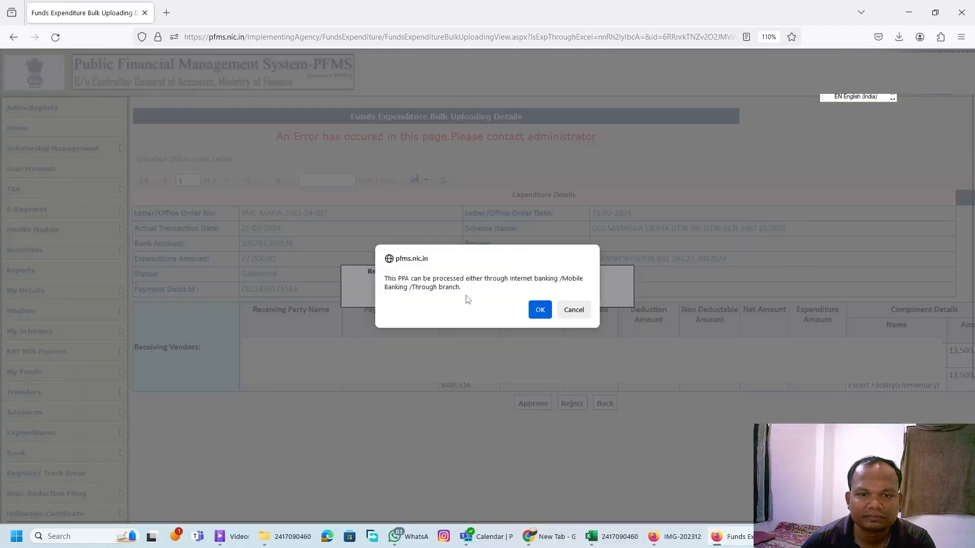
click(534, 310)
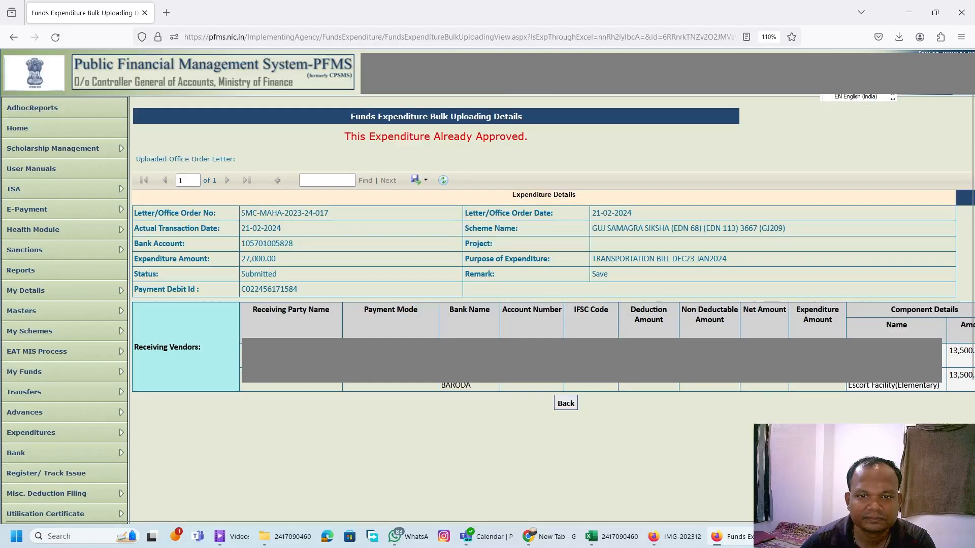
drag(350, 137, 564, 126)
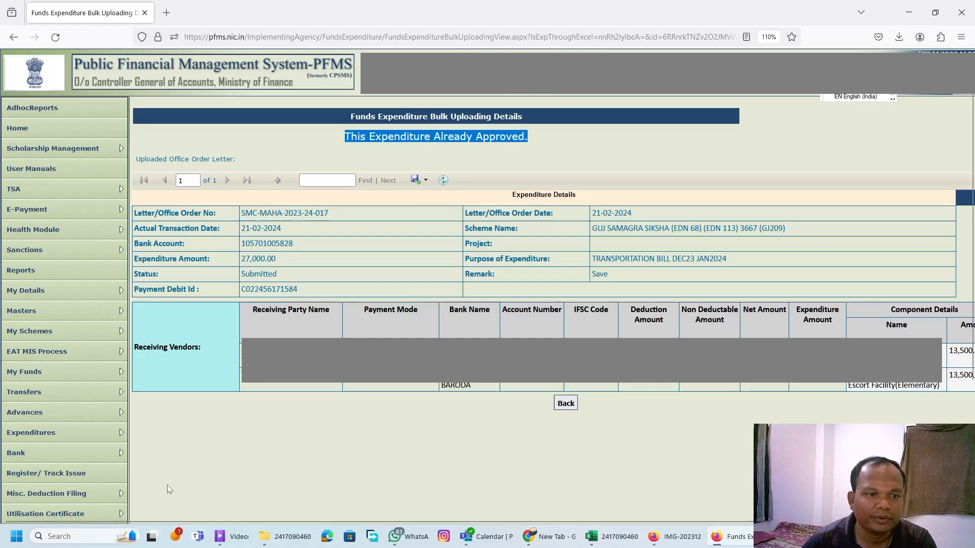
List the bulk fund expenditures for scheme GJ209 - GUJ SAMAGRA SIKSHA (EDN 68) (EDN 113) 3667 and open the approved transportation bill.
mouse_move(108, 435)
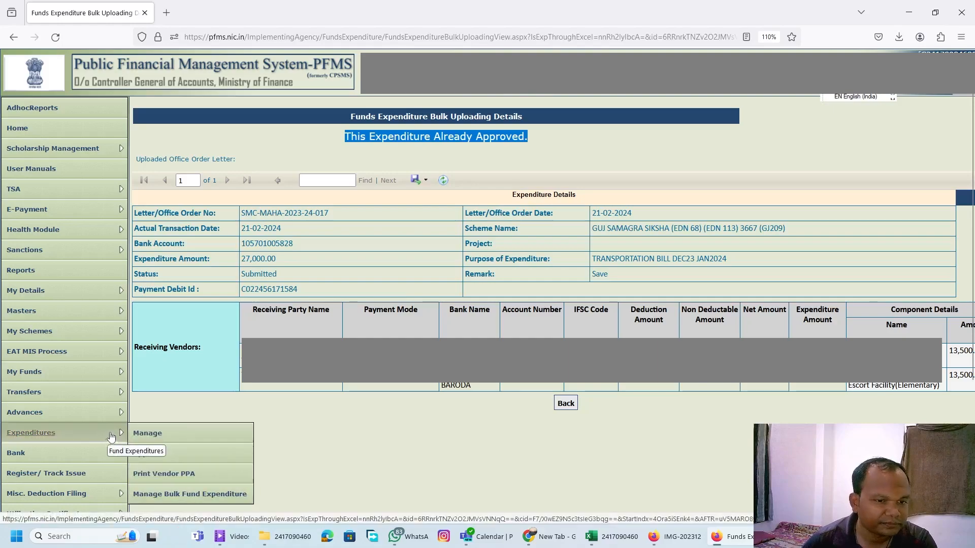
click(225, 497)
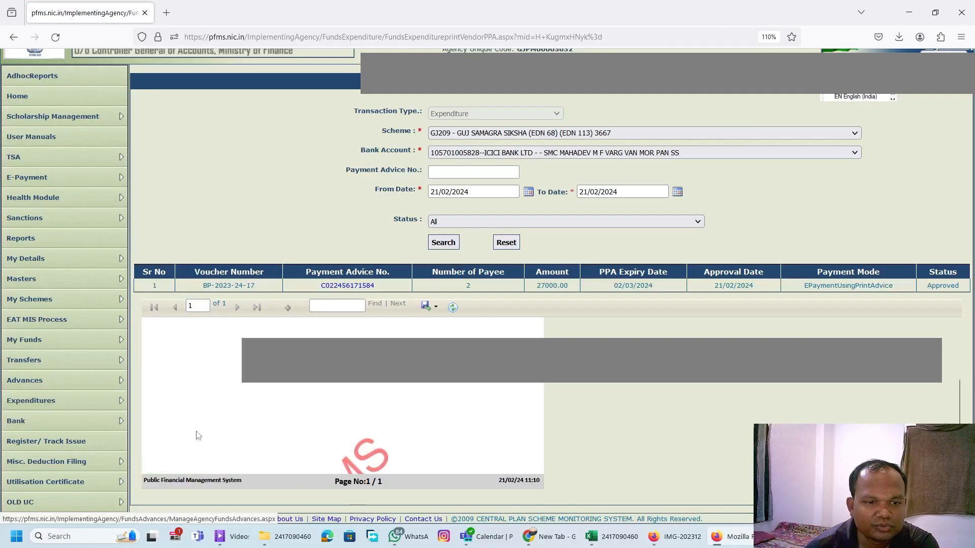
mouse_move(82, 402)
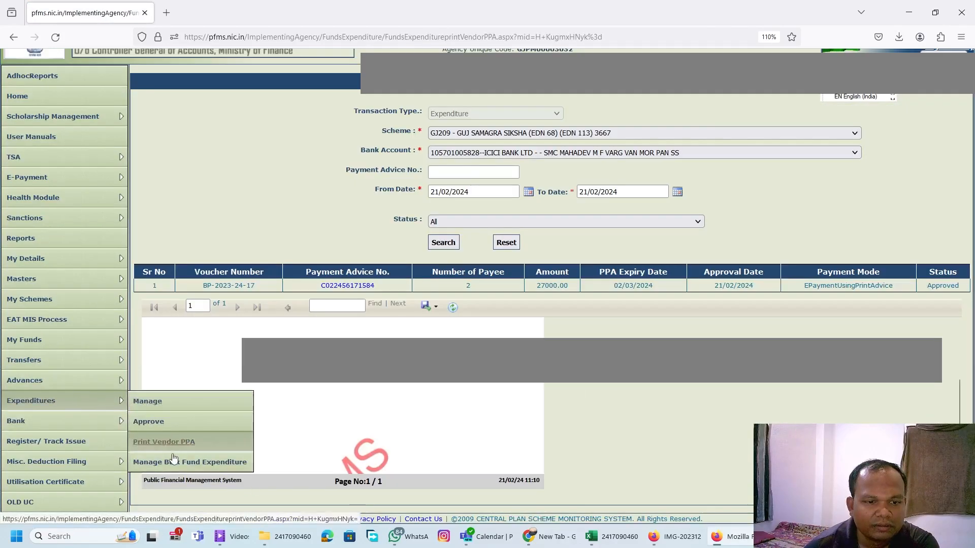
click(205, 466)
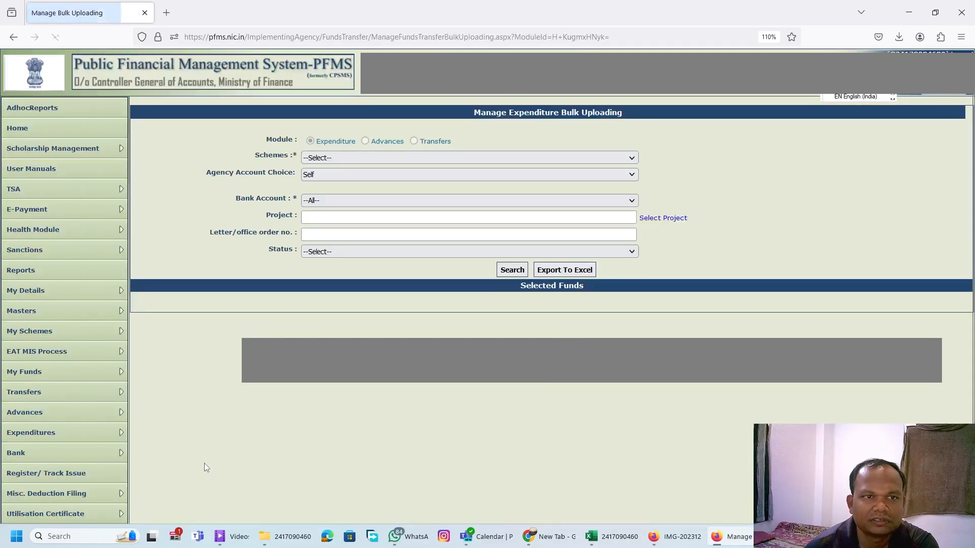
click(377, 158)
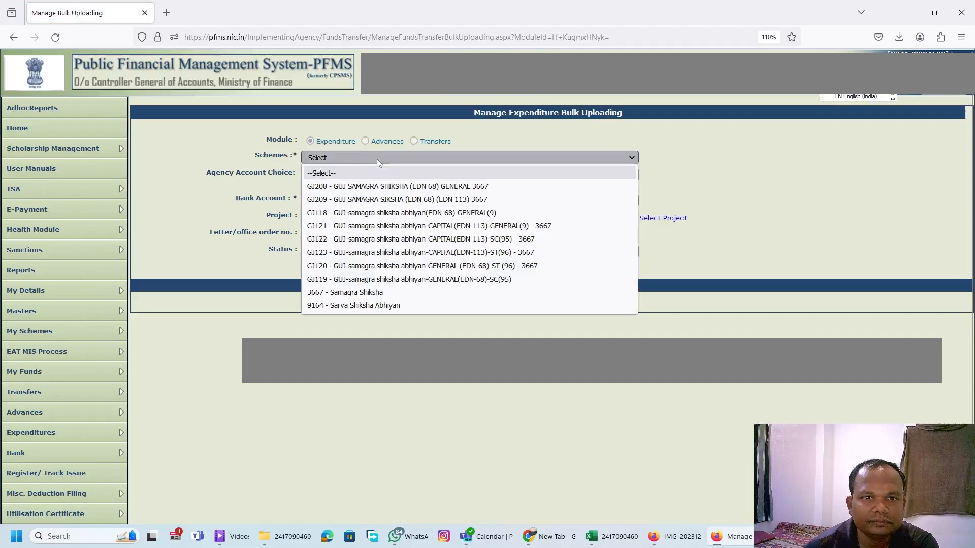
click(376, 199)
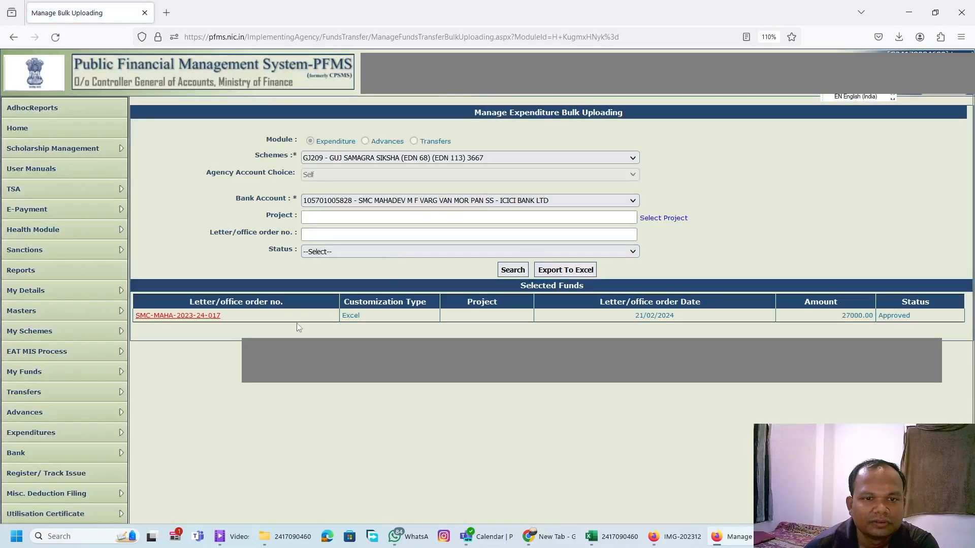
click(184, 316)
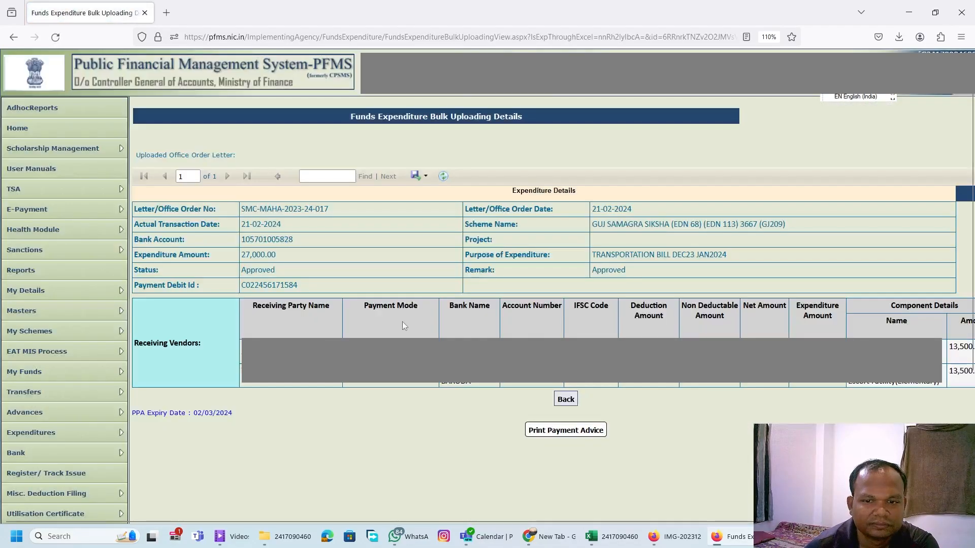
Open the bill's payment advice for printing, accepting the PPA validity notice, and set the print scale to 88.
click(561, 439)
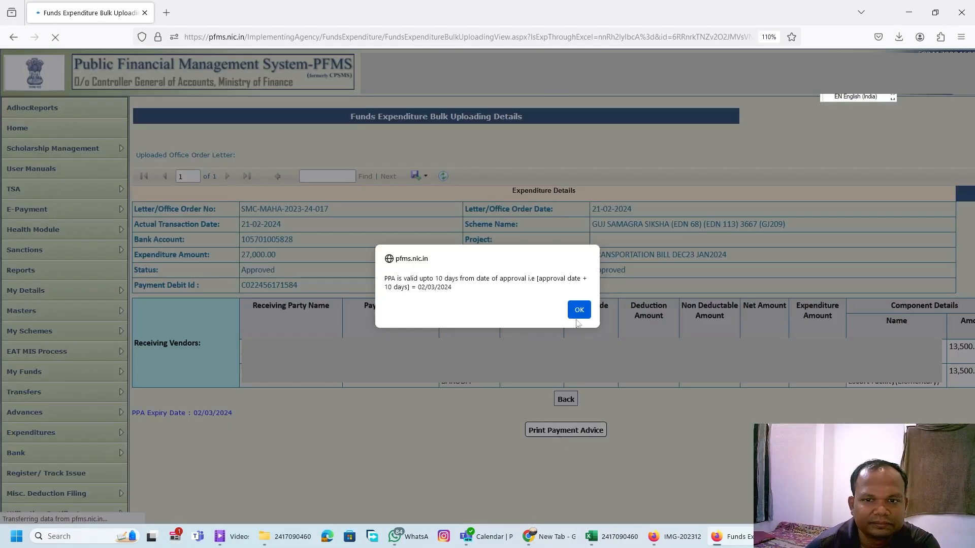
click(579, 310)
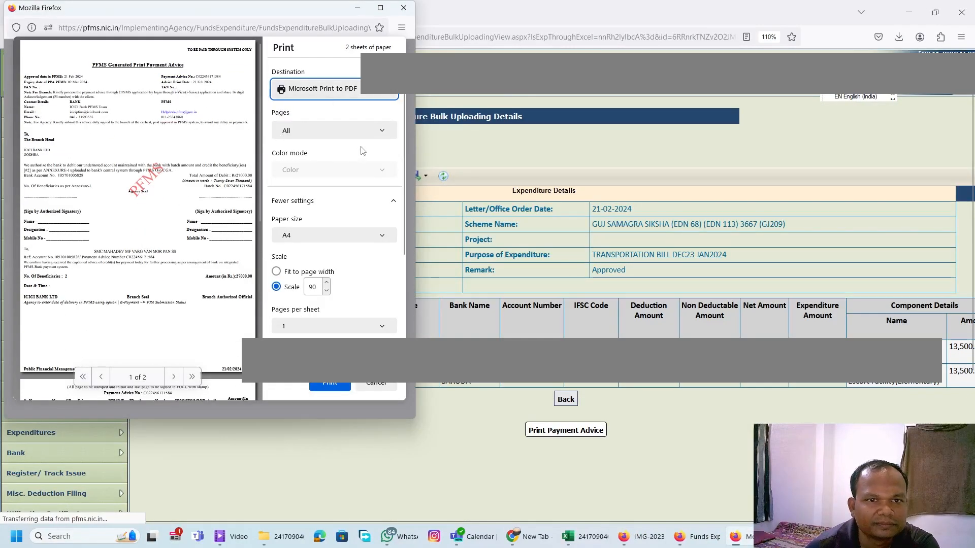
click(363, 133)
click(362, 133)
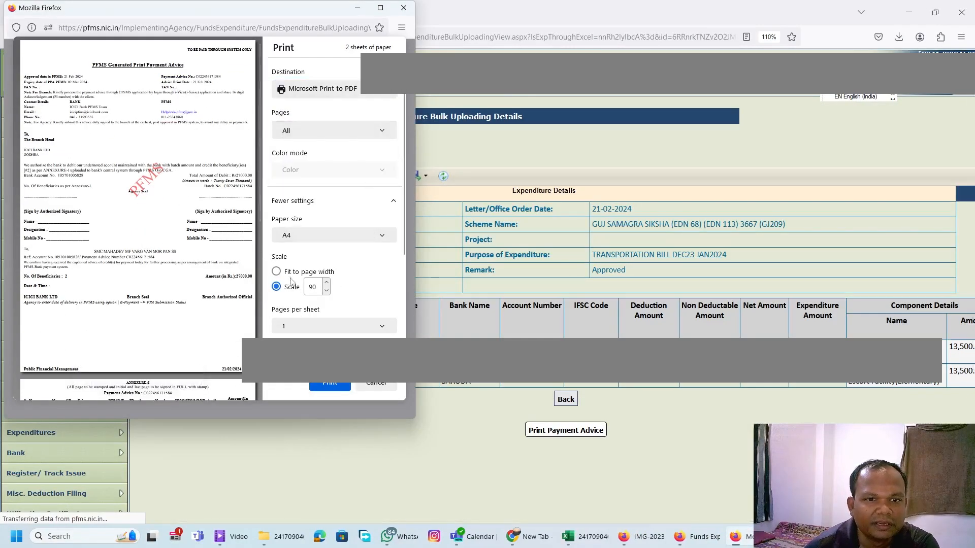
scroll(127, 288, down, 5)
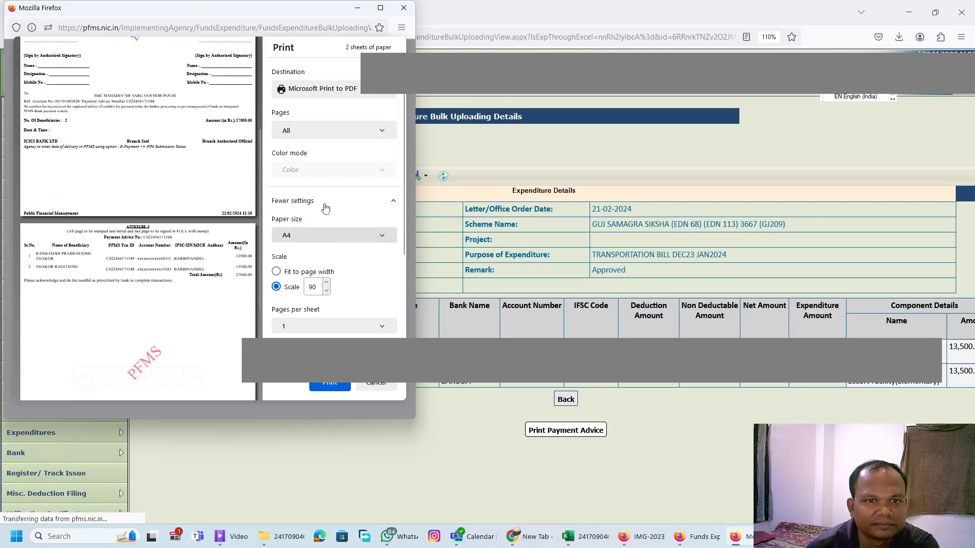
click(327, 291)
click(326, 290)
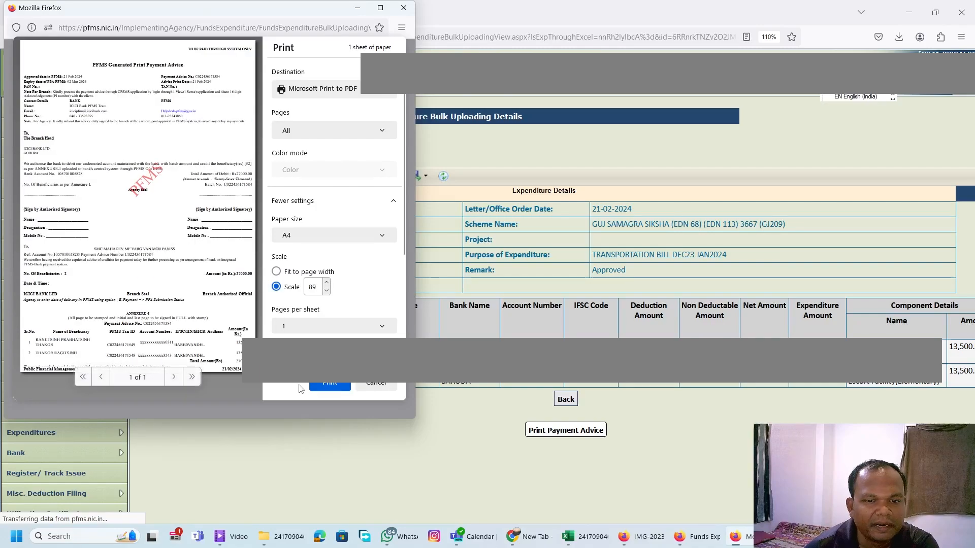
Print the payment advice to PDF and save it as SMC-MAHA-2023-24-017-driver-bill in the school's folder.
click(330, 386)
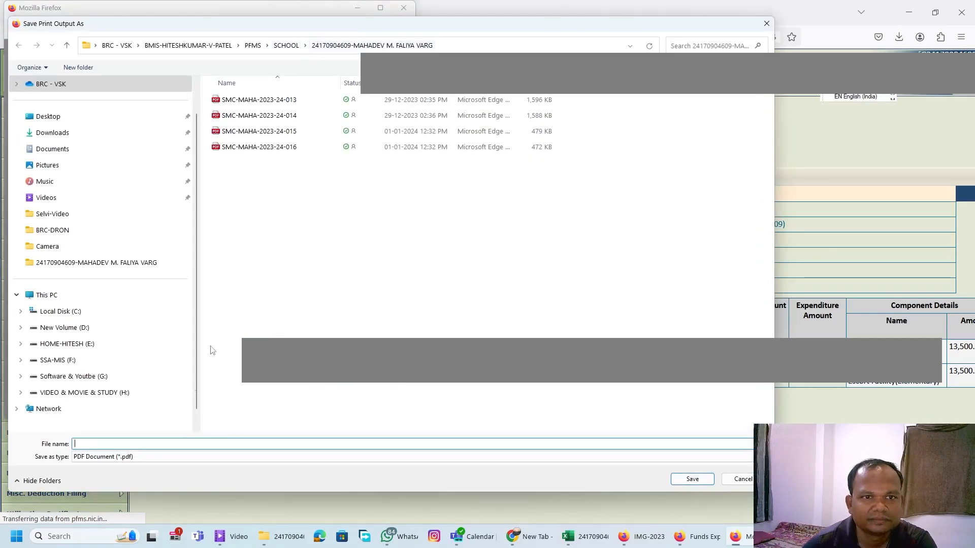
click(281, 146)
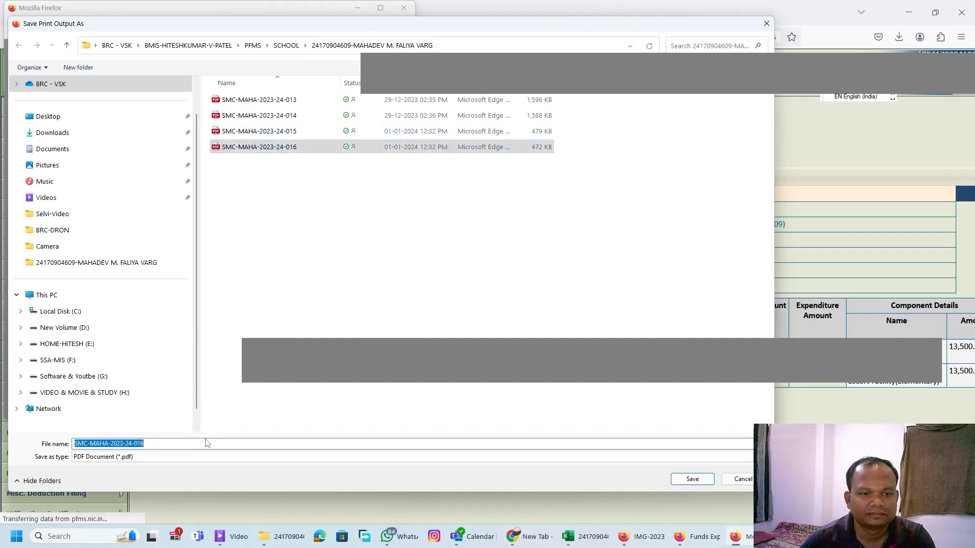
click(209, 444)
key(BackSpace)
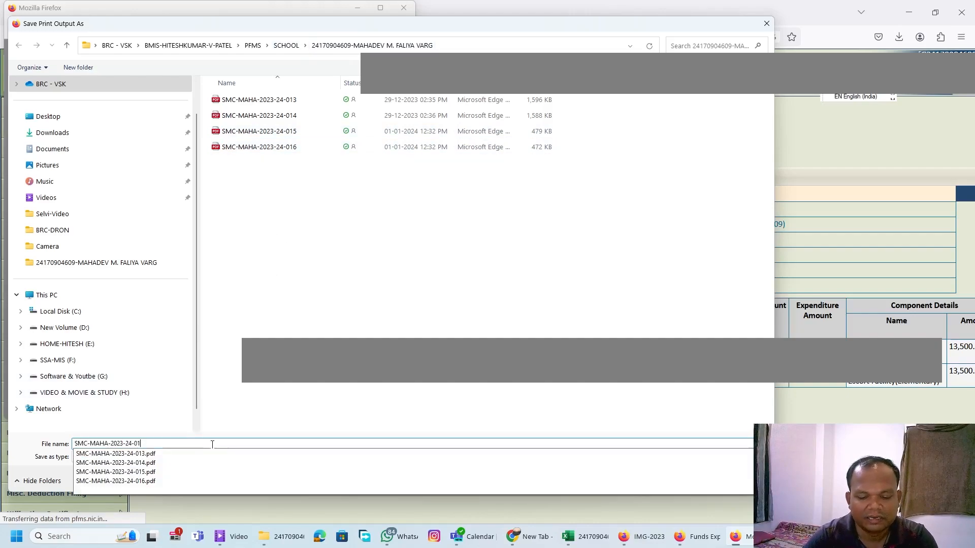
text(7-driver-bill)
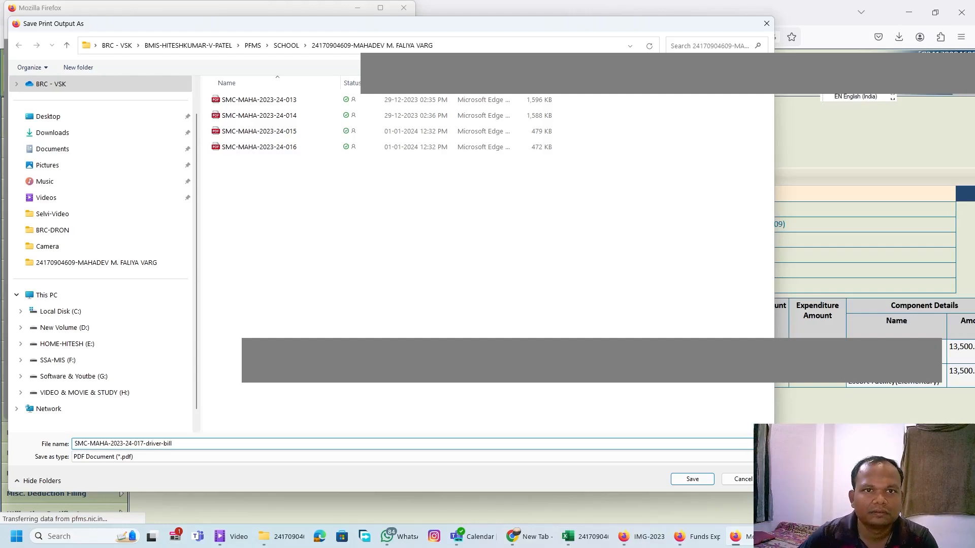
click(479, 45)
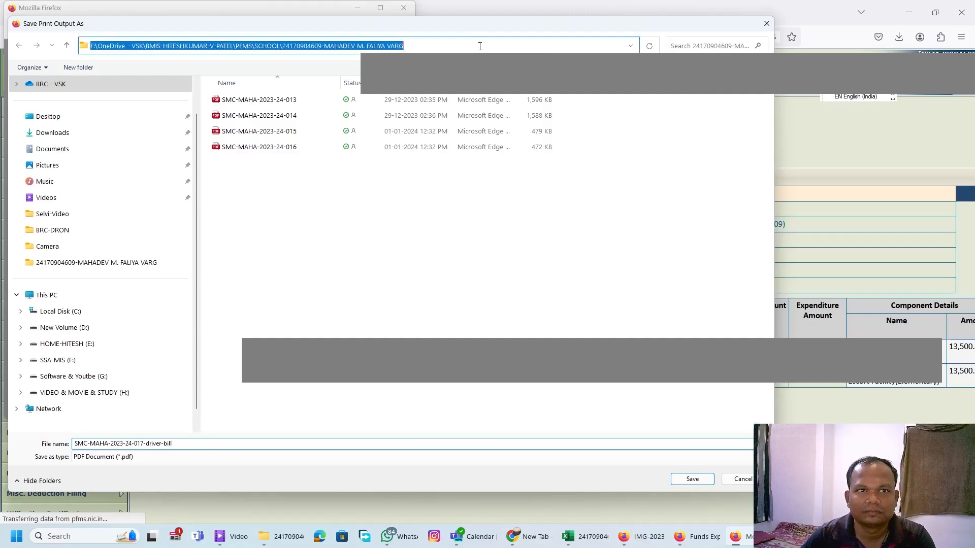
click(466, 238)
click(692, 479)
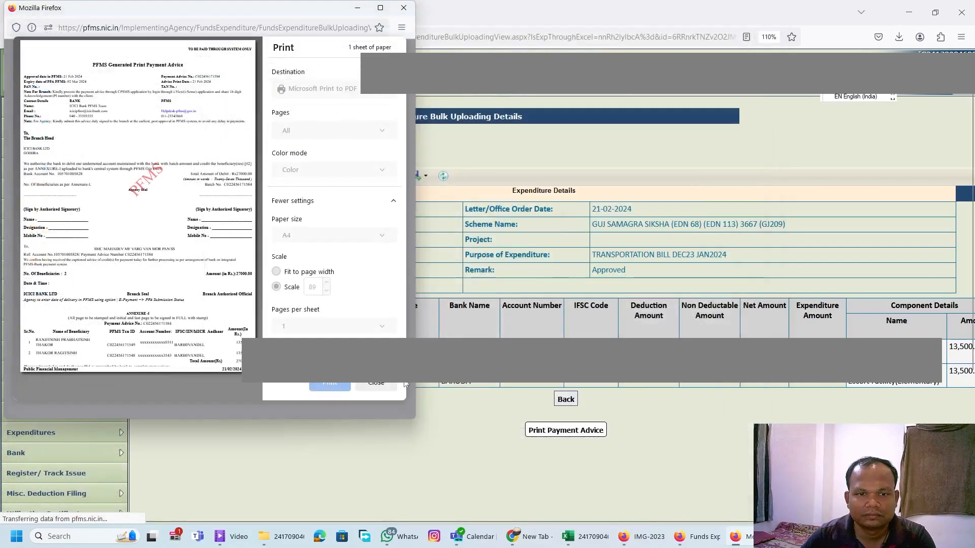